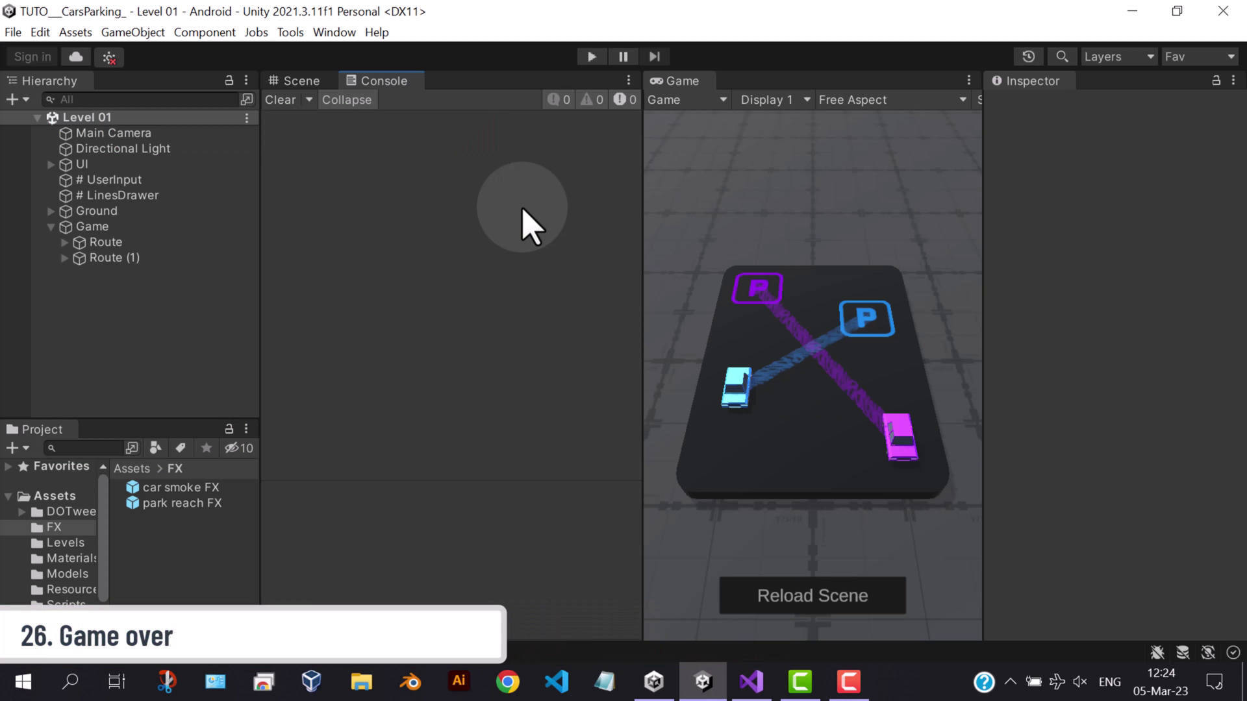
# Show the parking level's Scene view in place of the Console output
pyautogui.click(302, 82)
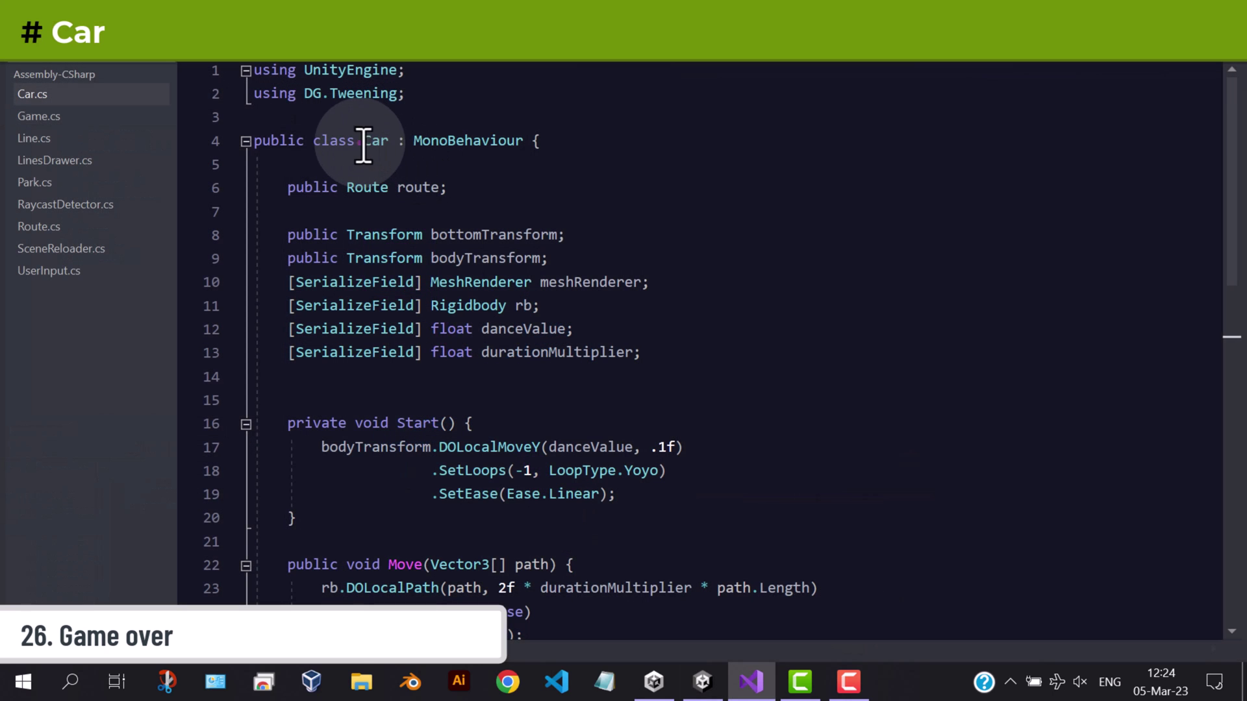
# Add an OnCollisionEnter method below Start in Car.cs and save
pyautogui.doubleClick(377, 141)
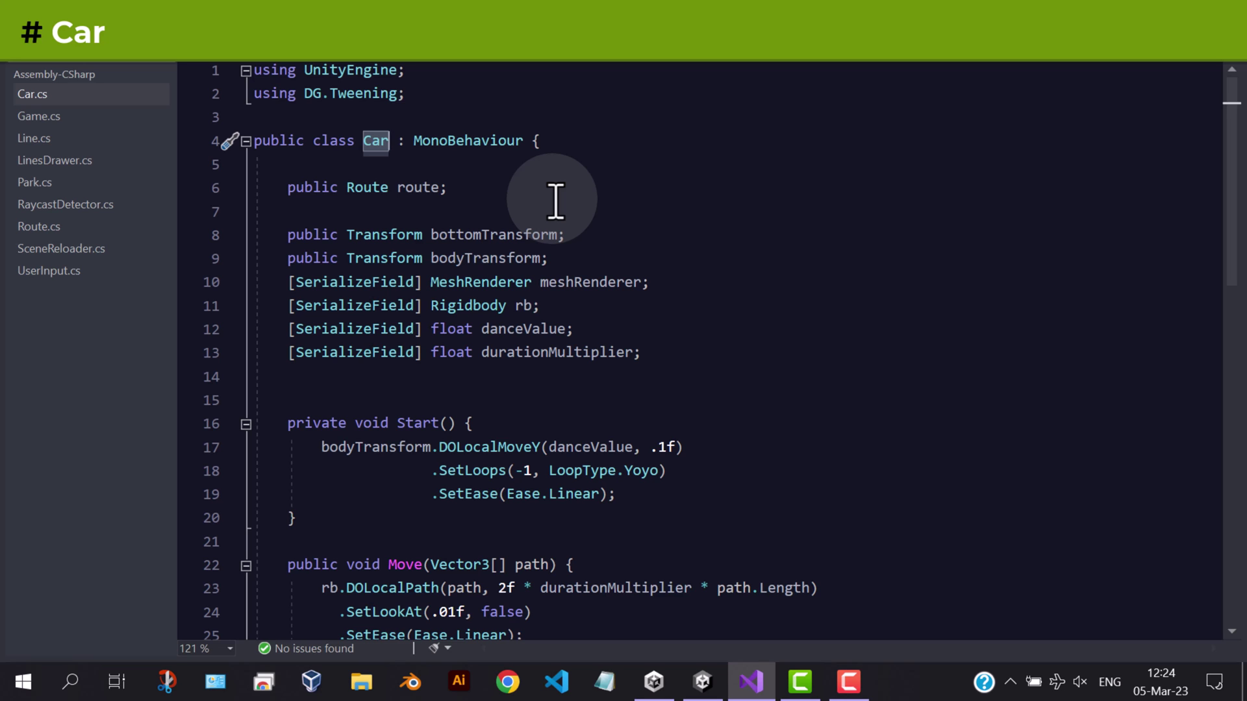
pyautogui.click(673, 376)
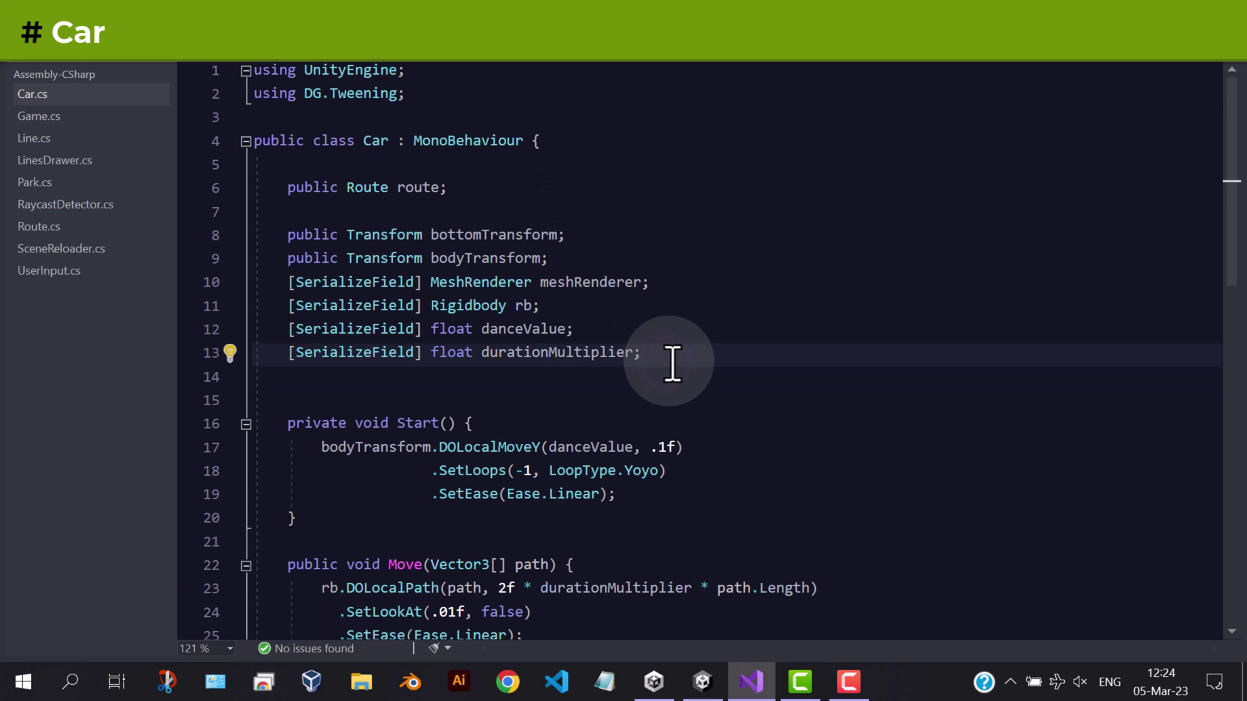
pyautogui.scroll(-3, 672, 376)
pyautogui.scroll(-3, 371, 409)
pyautogui.scroll(3, 370, 390)
pyautogui.scroll(2, 370, 380)
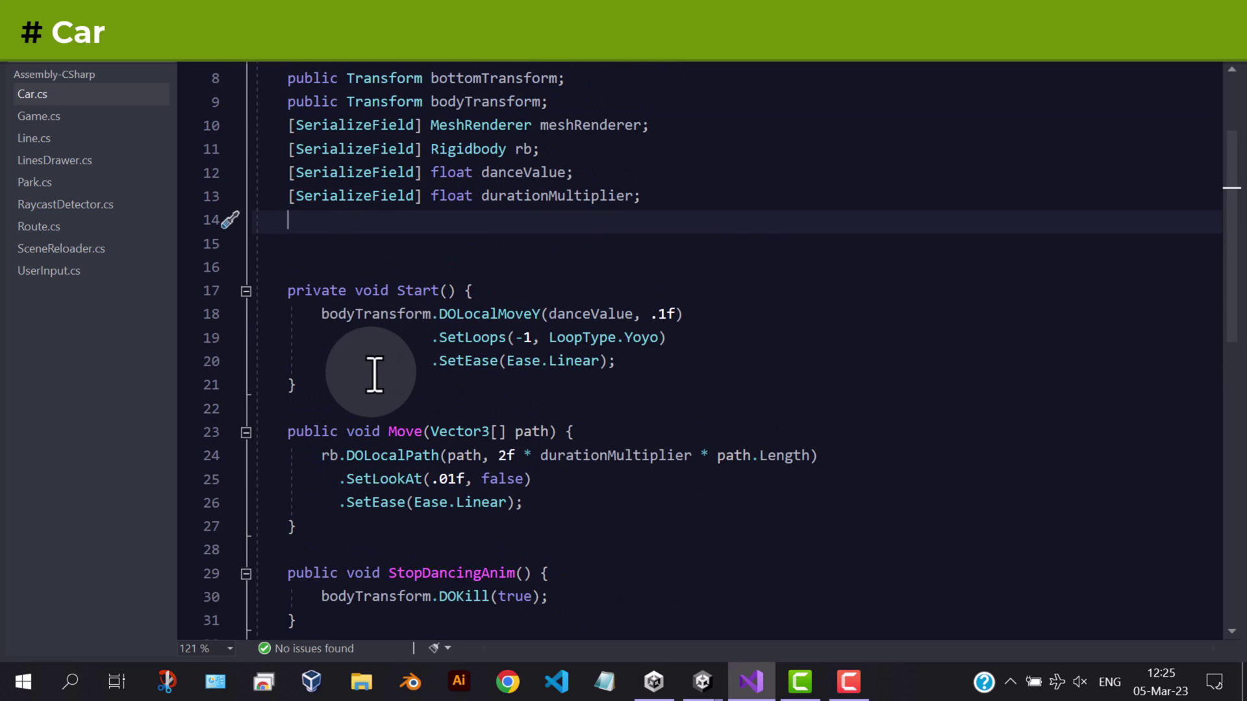
pyautogui.click(374, 387)
pyautogui.press('Return')
pyautogui.press('Return')
pyautogui.write('oncoll')
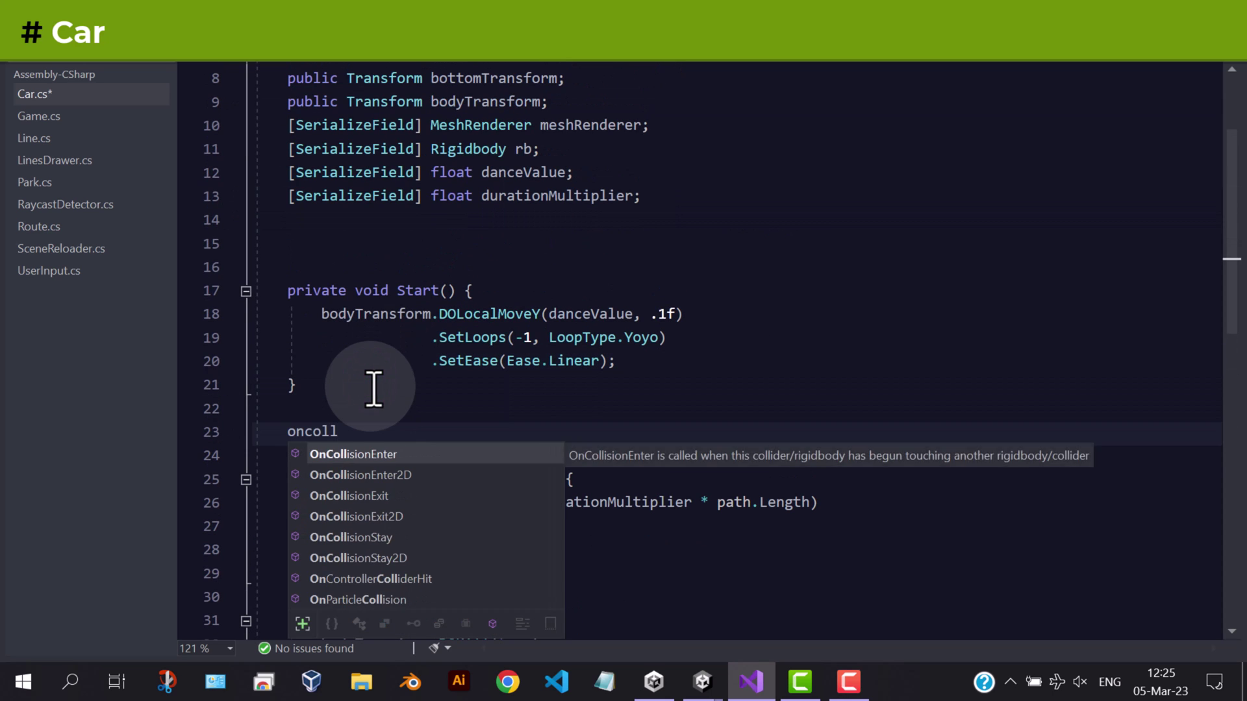
pyautogui.press('Return')
pyautogui.hotkey('ctrl', 's')
pyautogui.write('if () { }')
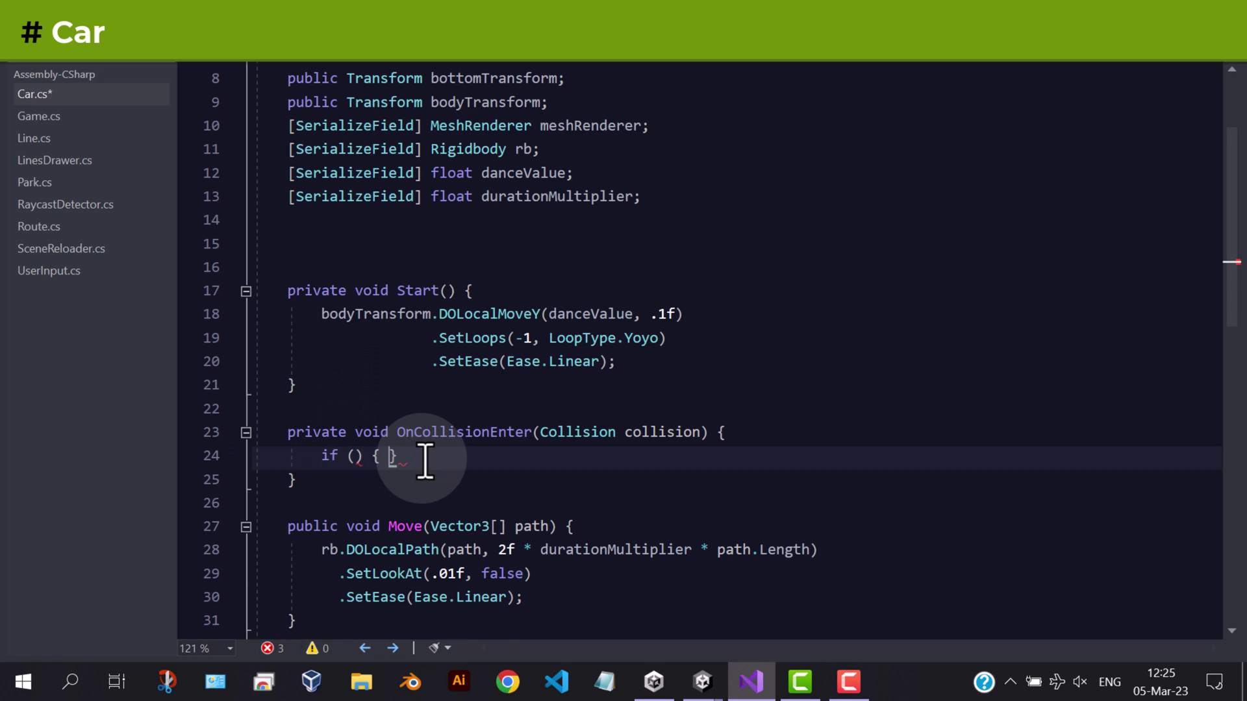
# Write the condition if (collision.transform.TryGetComponent(out Car otherCar))
pyautogui.click(356, 456)
pyautogui.write('colli')
pyautogui.press('Return')
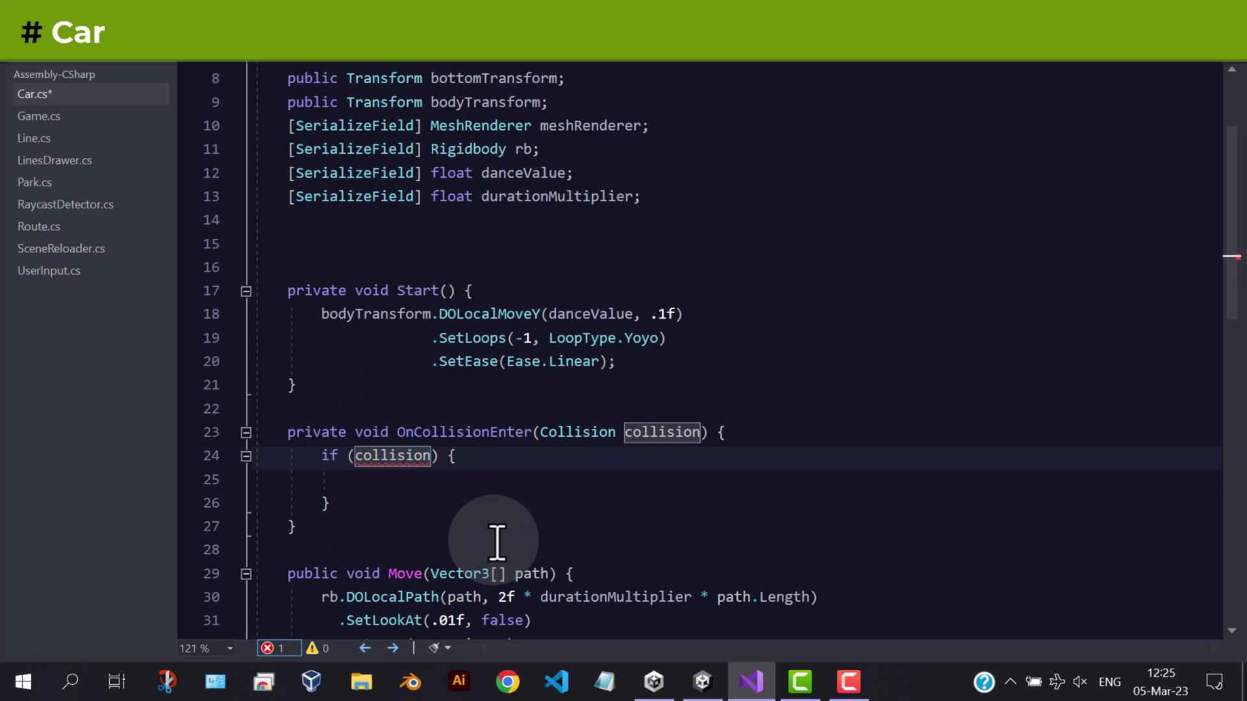
pyautogui.write('.tra')
pyautogui.press('Tab')
pyautogui.write('.')
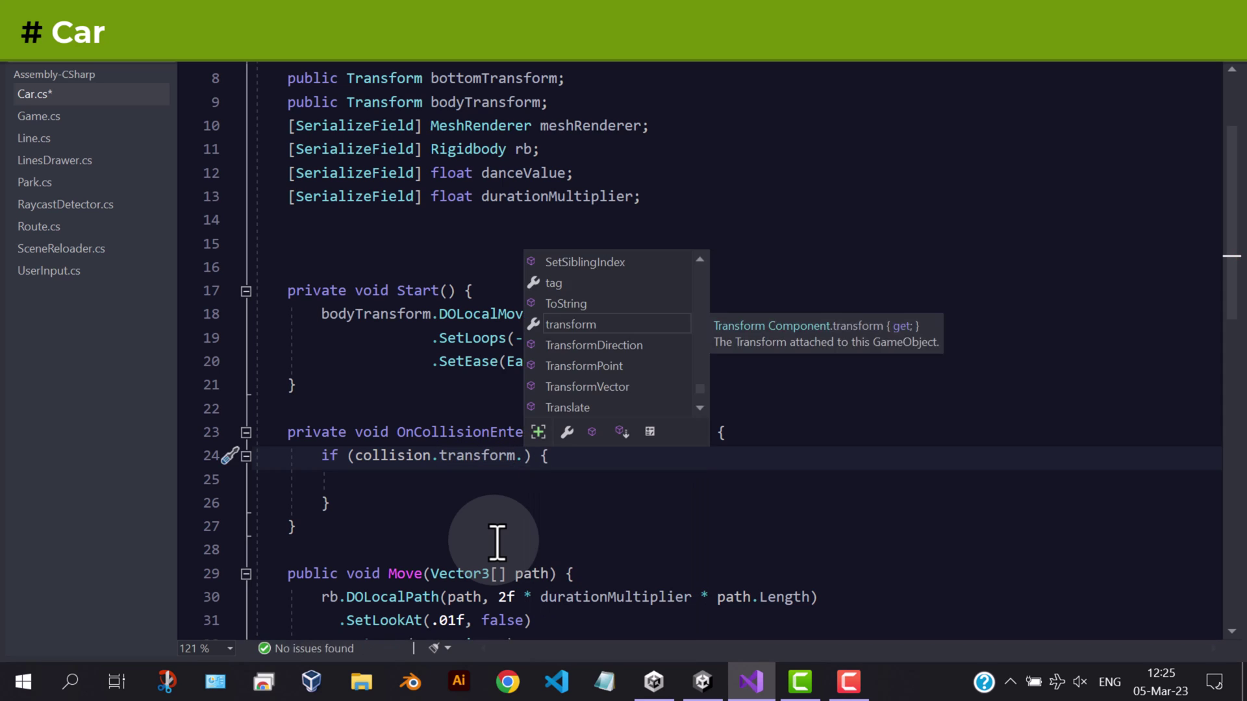
pyautogui.write('try')
pyautogui.press('Tab')
pyautogui.write('(out Car otherCar')
# Inside the if, call StopDancingAnim() and rb.DOKill(false), then save
pyautogui.press('End')
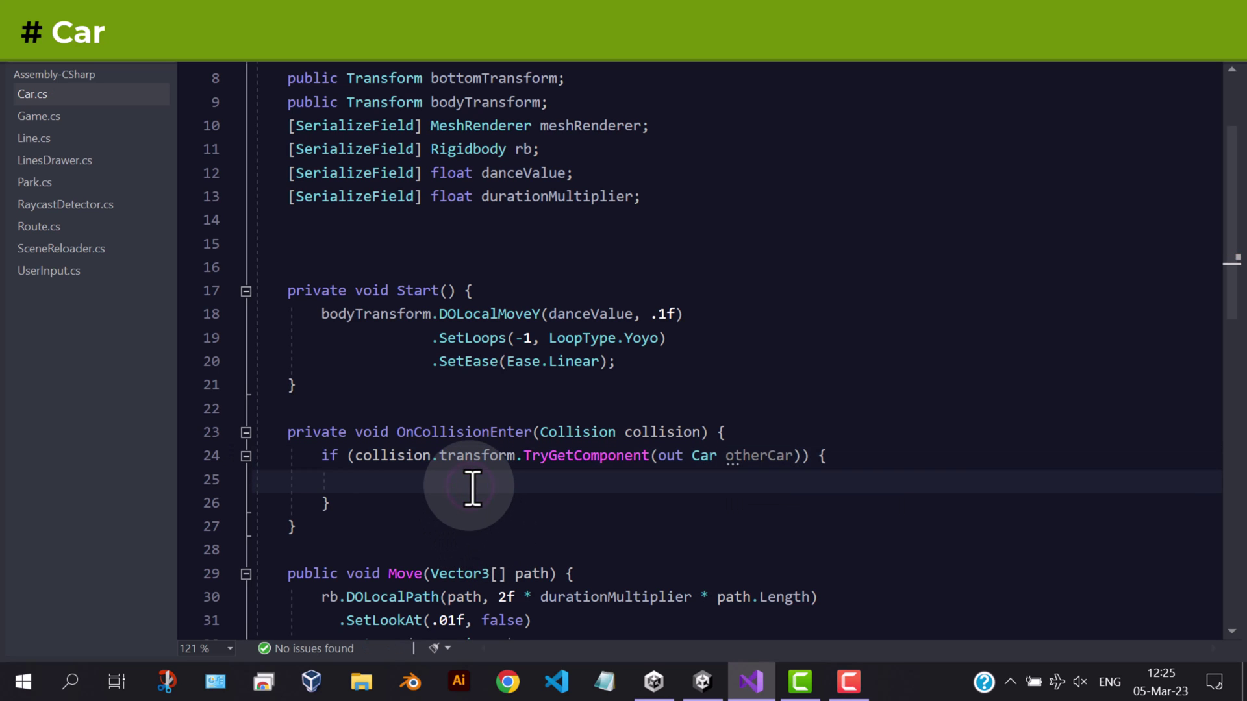
pyautogui.press('Return')
pyautogui.write('StopDa')
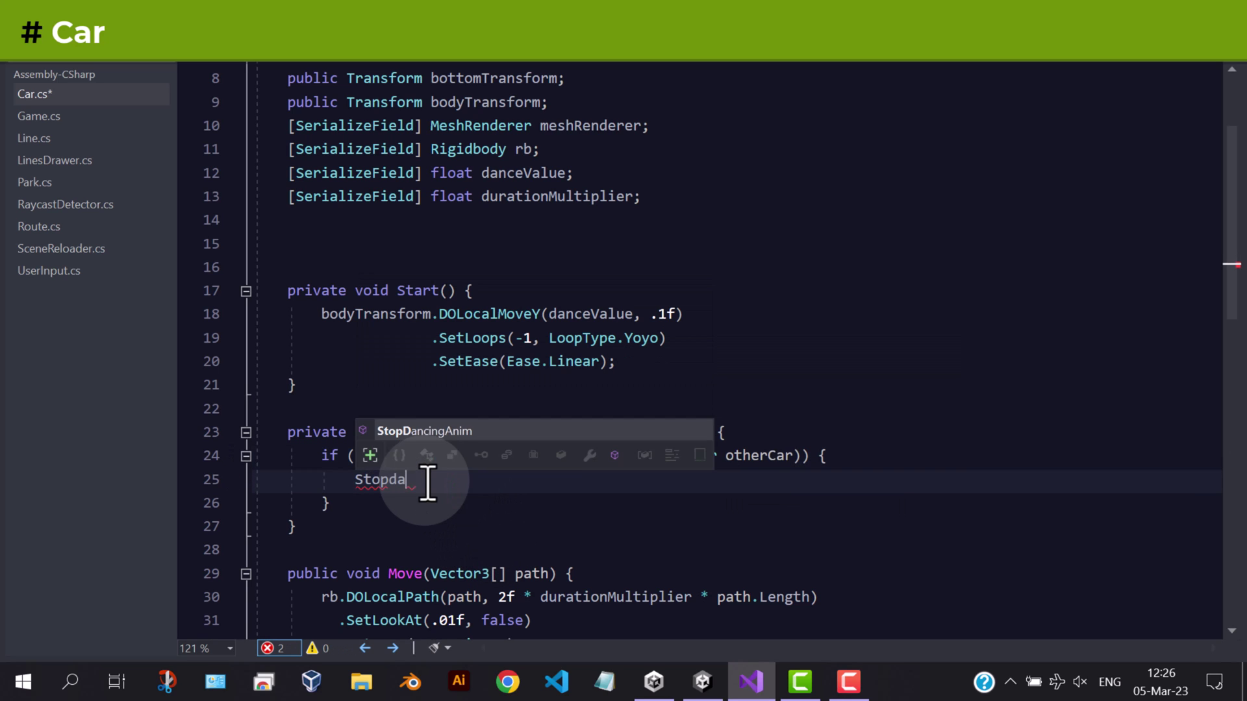
pyautogui.press('Tab')
pyautogui.write('()')
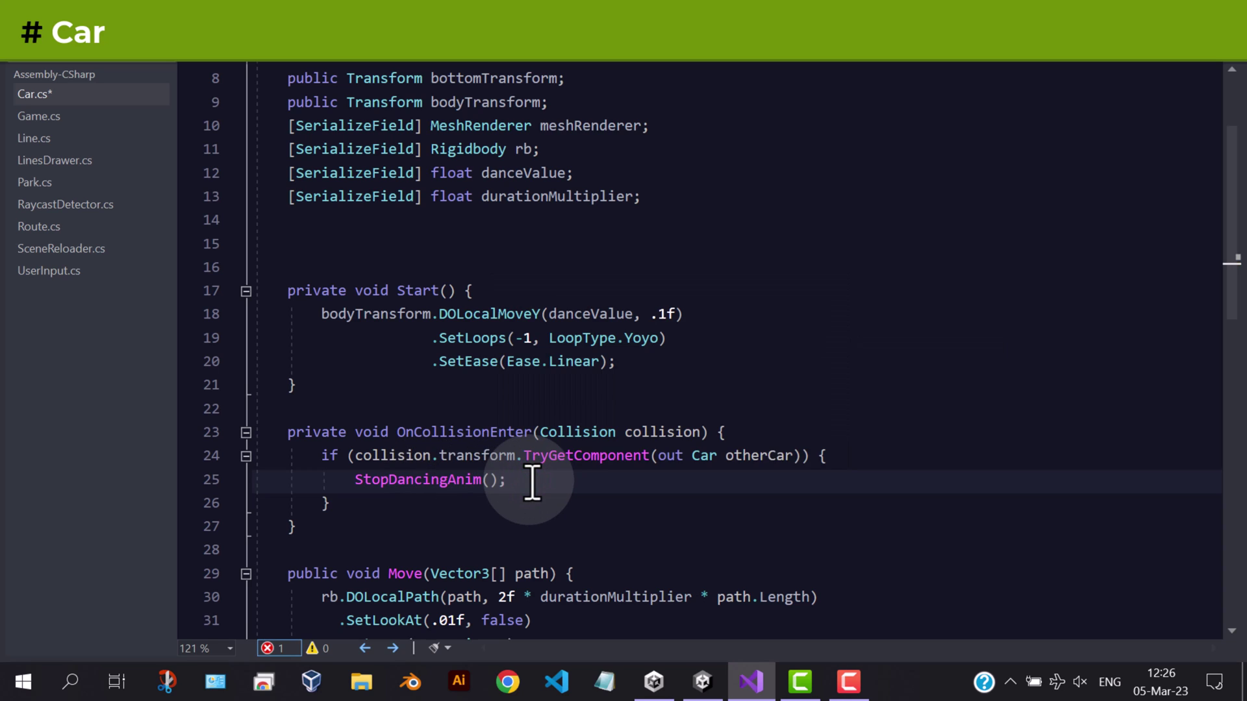
pyautogui.write(';')
pyautogui.press('Return')
pyautogui.write('rb')
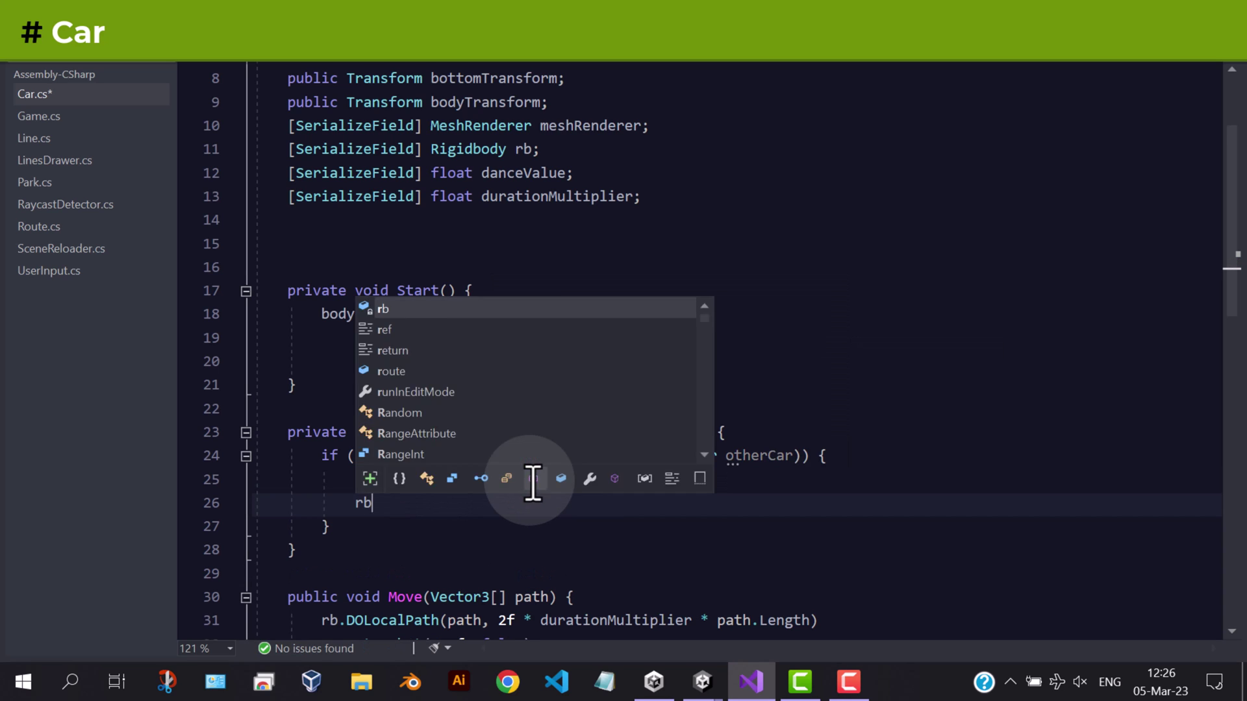
pyautogui.write('.DOKill')
pyautogui.write('(fal')
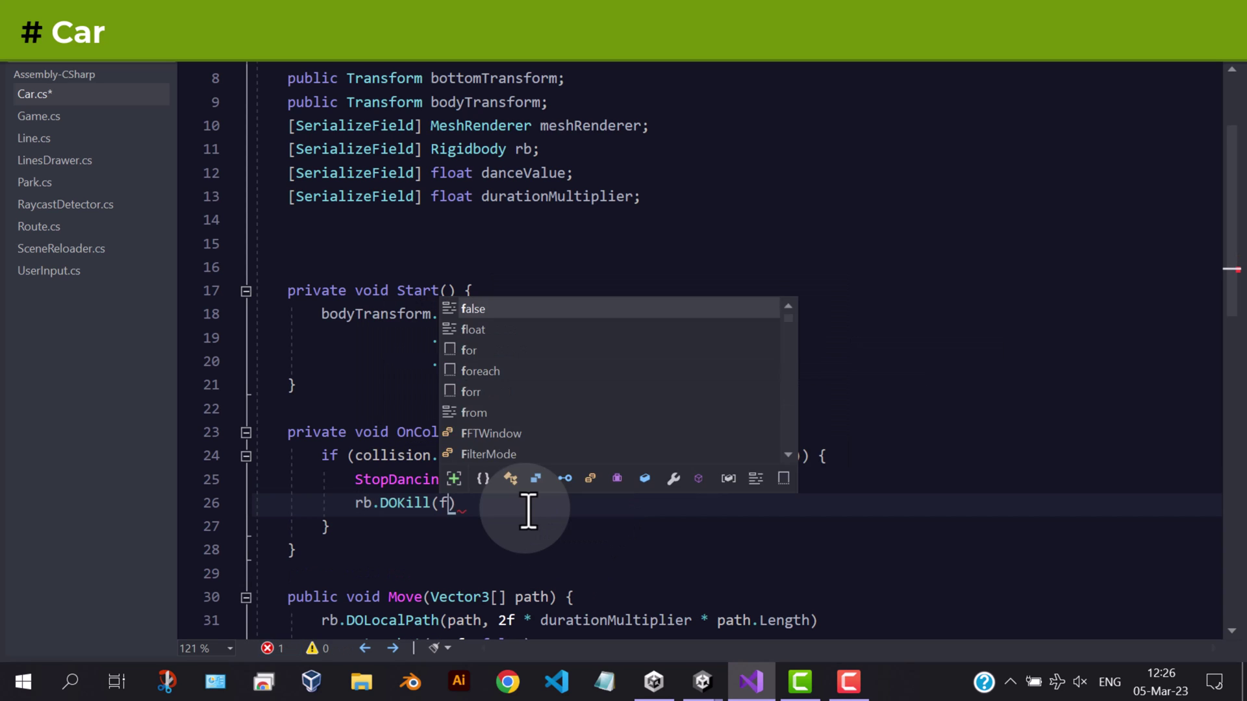
pyautogui.write('se);')
pyautogui.hotkey('ctrl', 's')
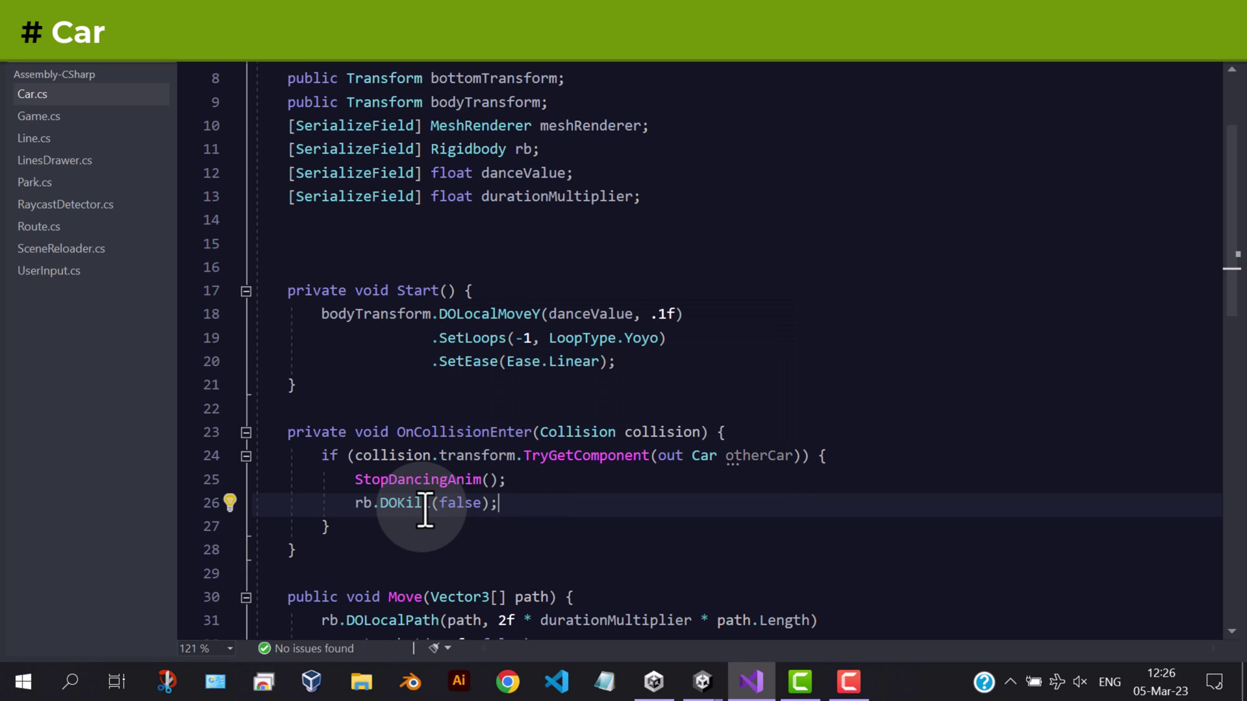
pyautogui.click(519, 505)
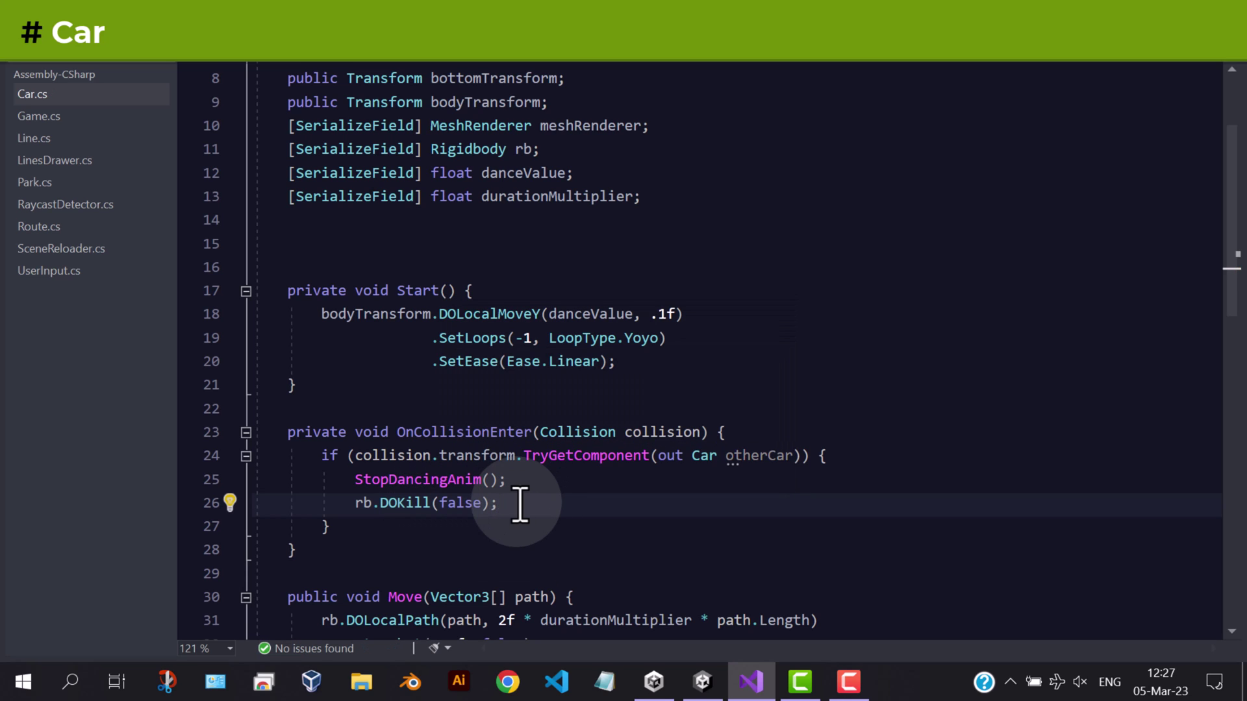
# Below rb.DOKill(false), add '// add explosion' and Vector3 hitPoint = collision.contacts[0].point, saved
pyautogui.press('Return')
pyautogui.press('Return')
pyautogui.write('// add explosion:')
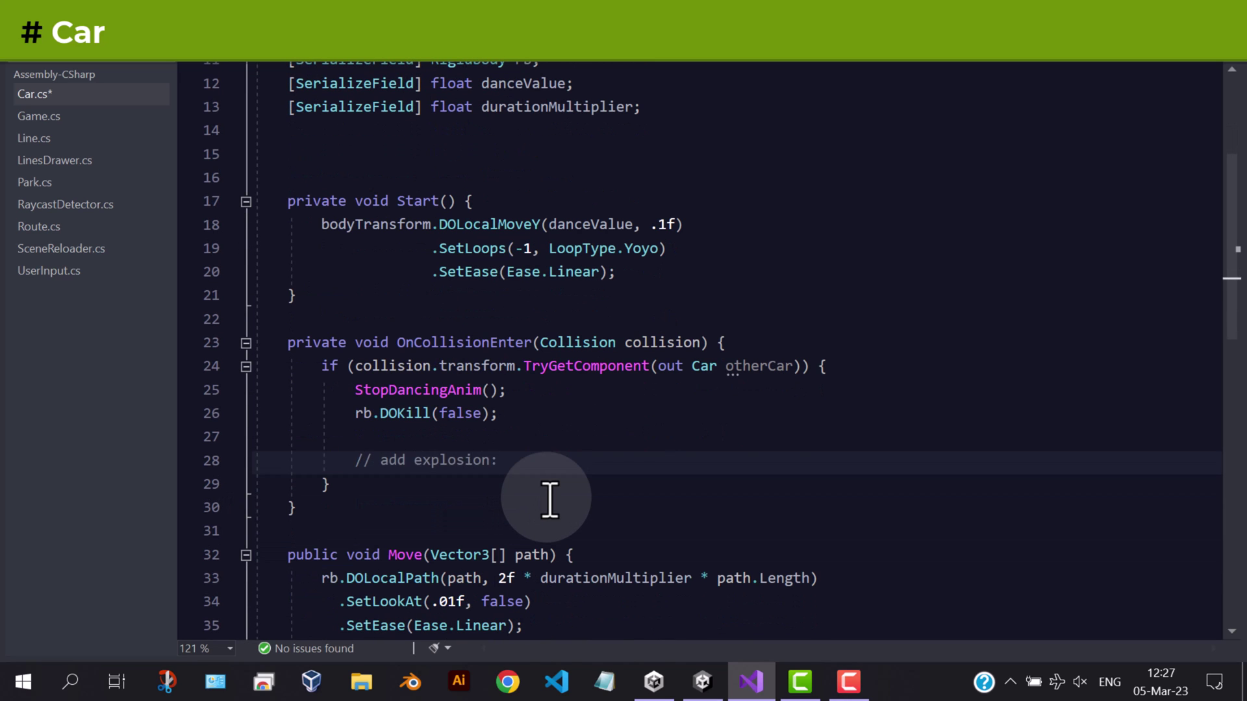
pyautogui.press('Return')
pyautogui.write('vect')
pyautogui.press('Tab')
pyautogui.write('hitPoint = ')
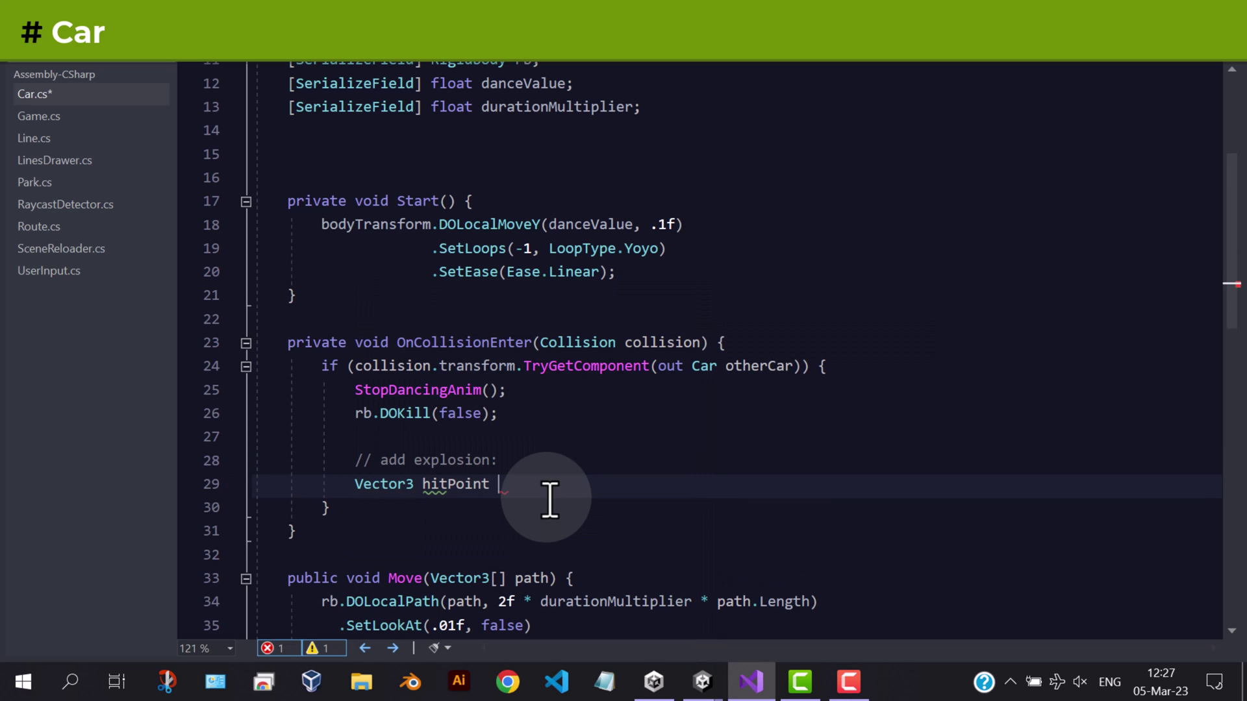
pyautogui.write('collision')
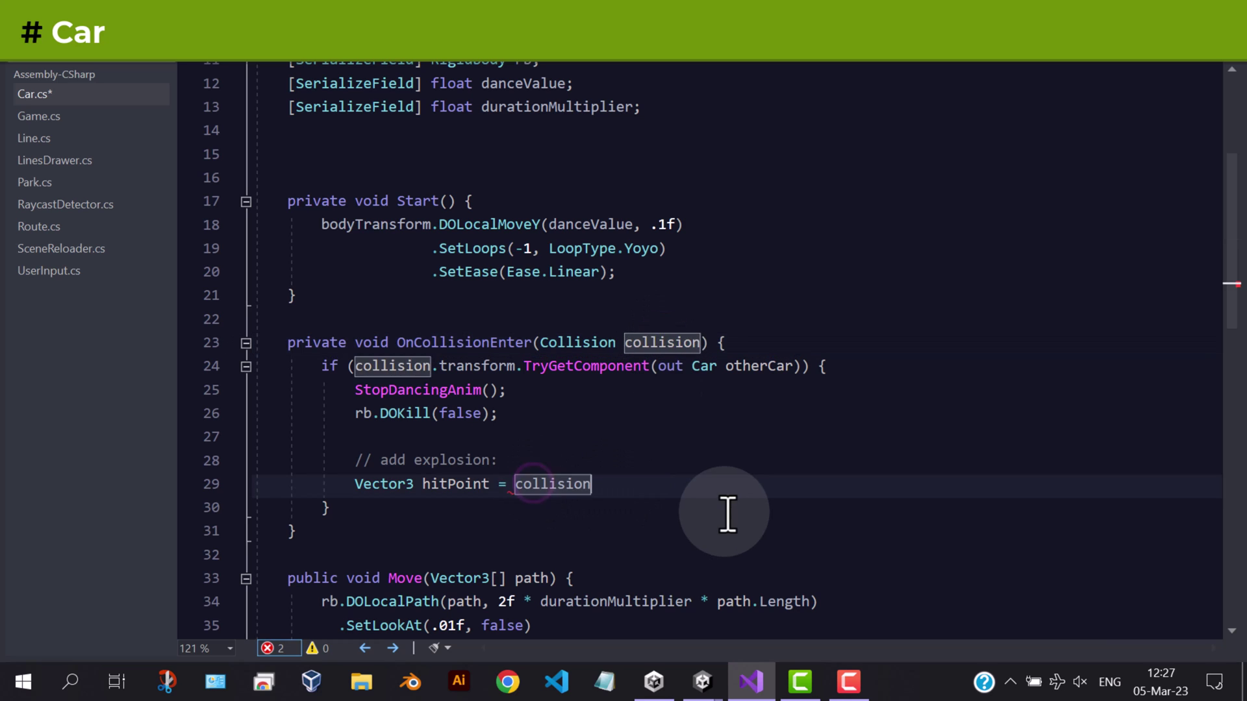
pyautogui.write('.contac')
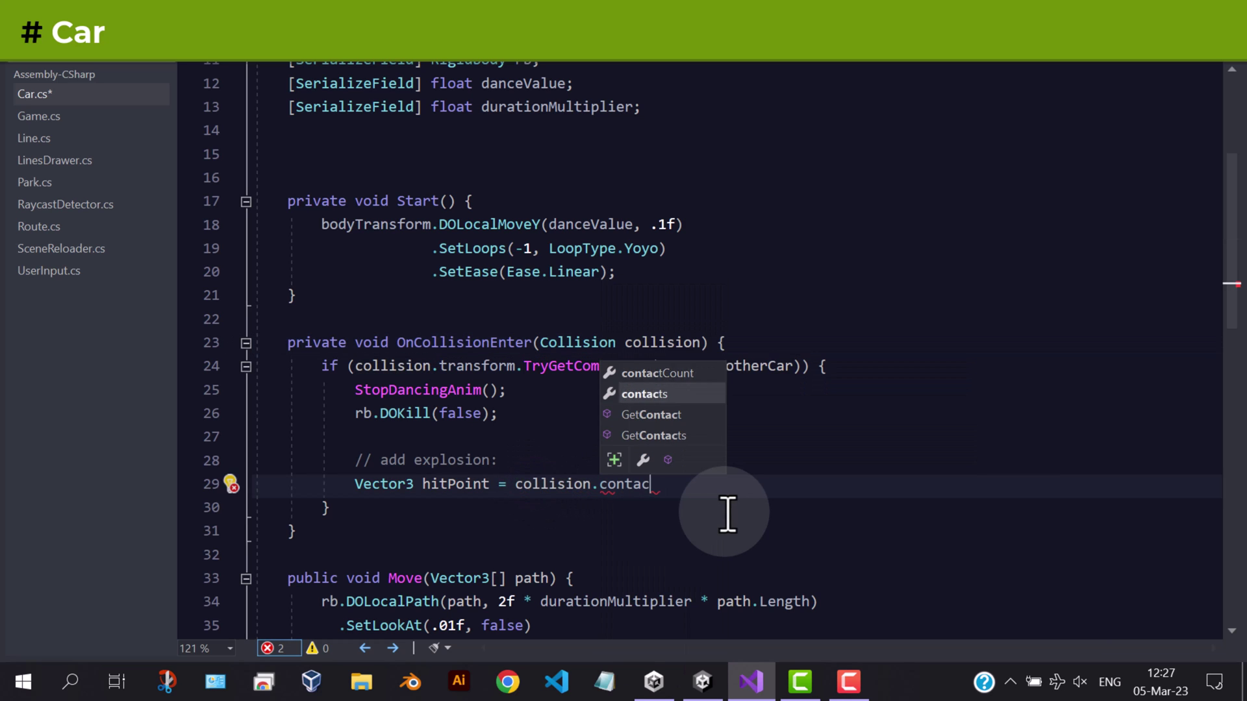
pyautogui.press('Tab')
pyautogui.write('[0')
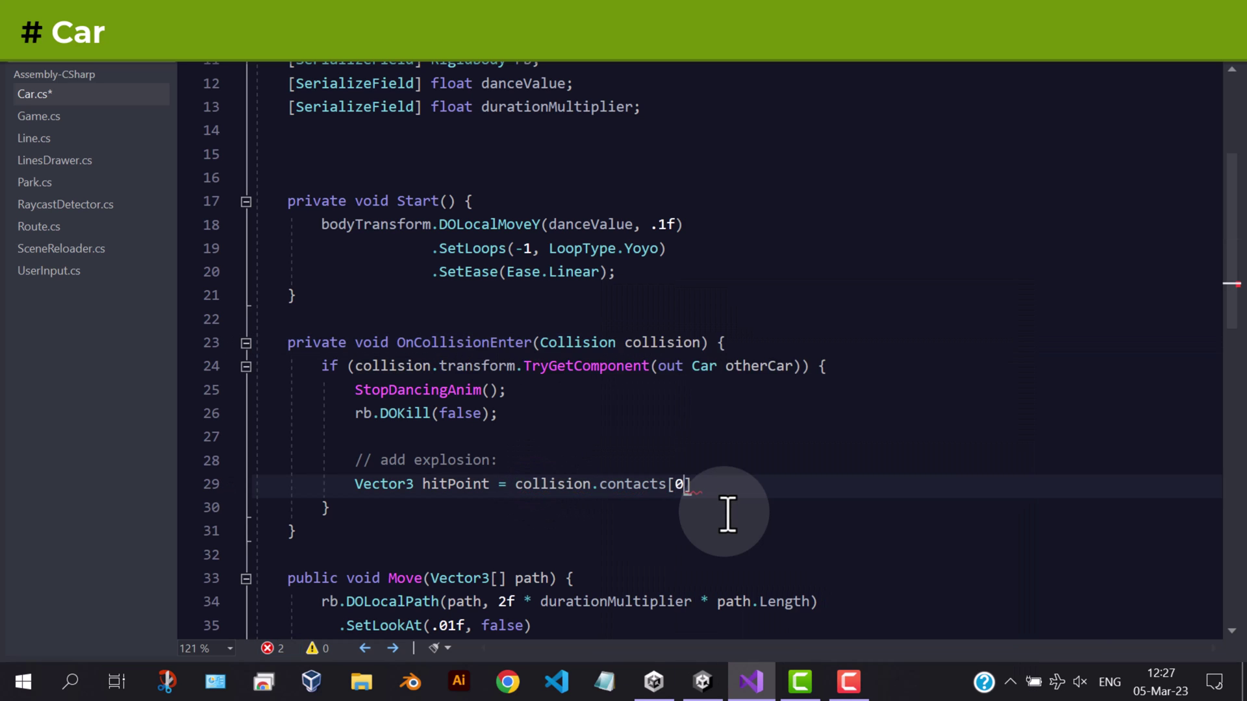
pyautogui.write('.po')
pyautogui.press('Tab')
pyautogui.hotkey('ctrl', 's')
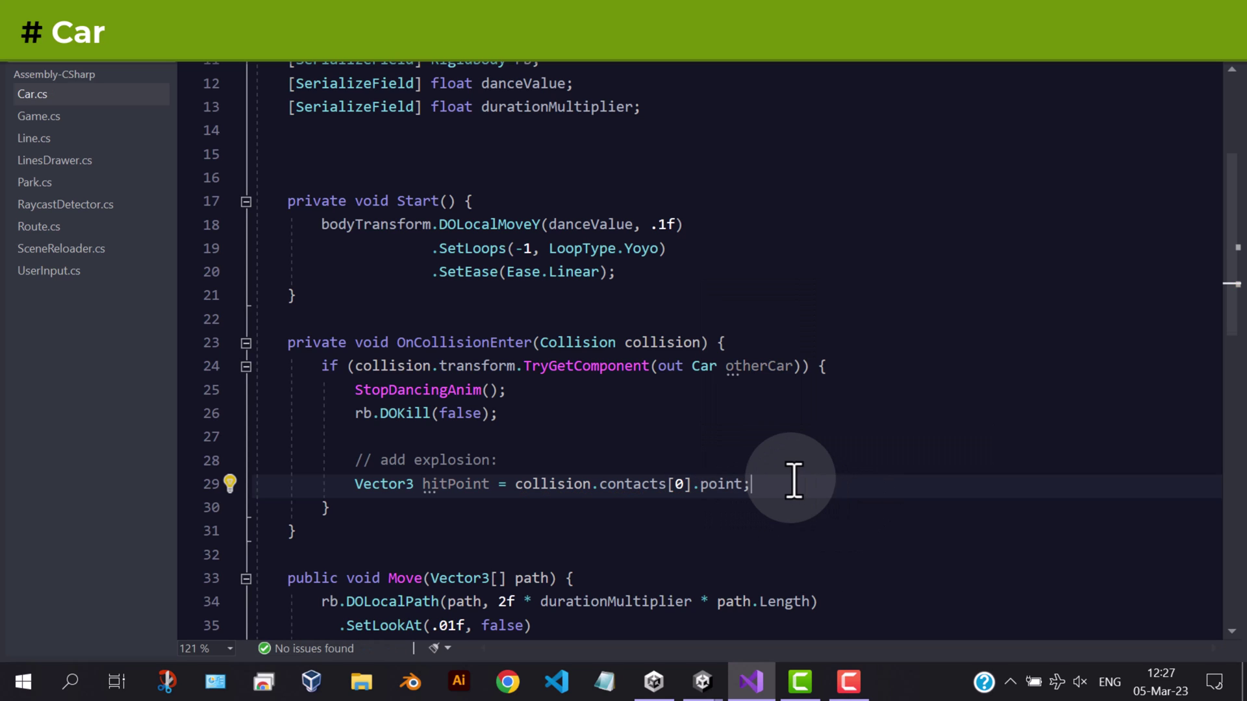
pyautogui.scroll(5, 792, 492)
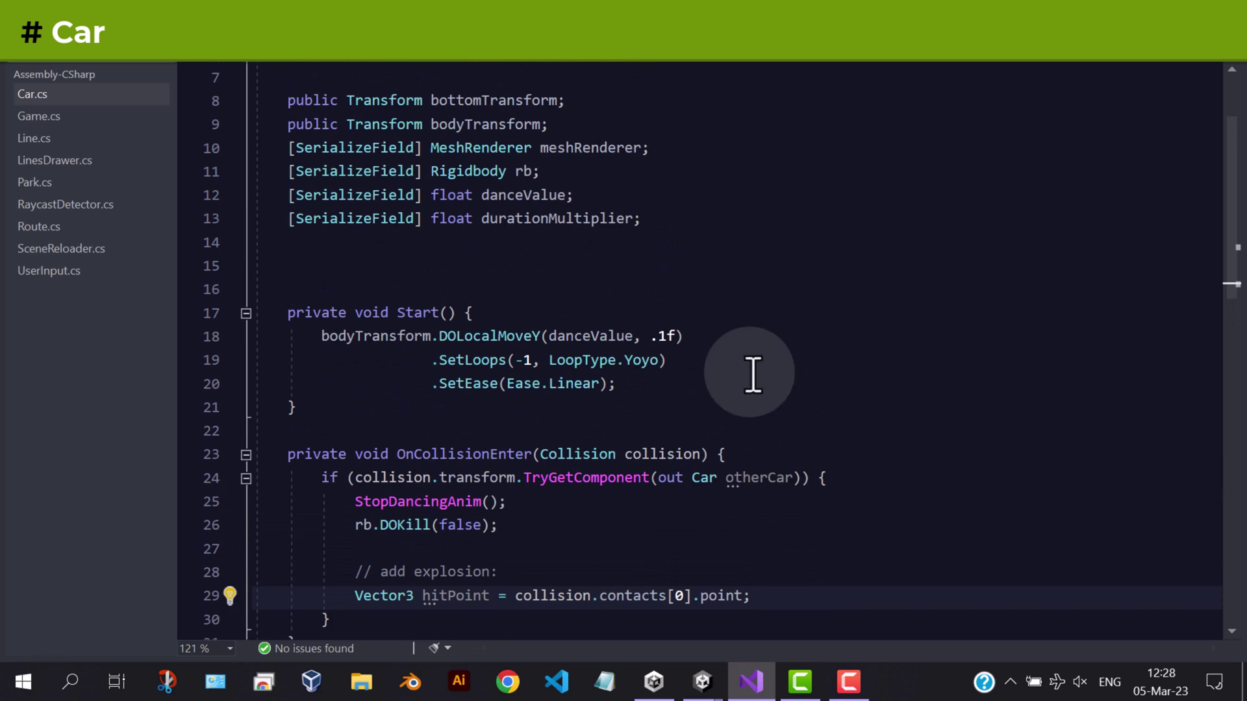
# Duplicate the meshRenderer field into a ParticleSystem field named smokeFX, and save
pyautogui.click(676, 147)
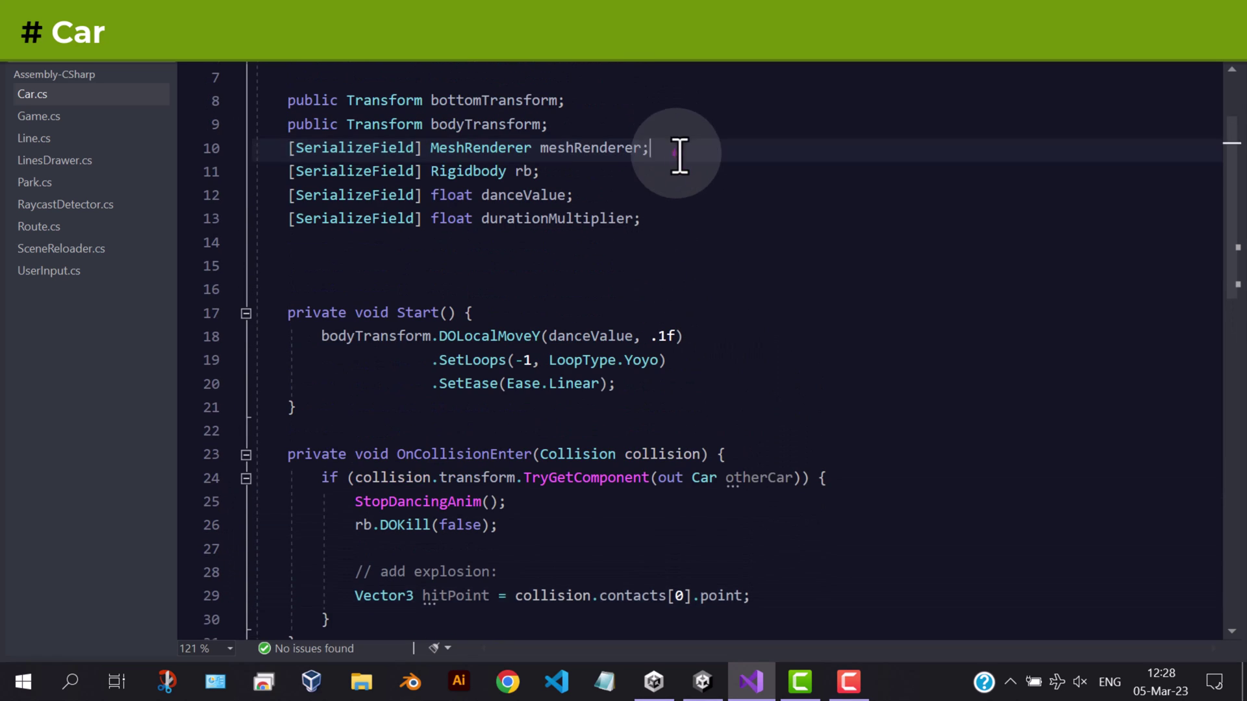
pyautogui.hotkey('ctrl', 'd')
pyautogui.doubleClick(483, 171)
pyautogui.write('Par')
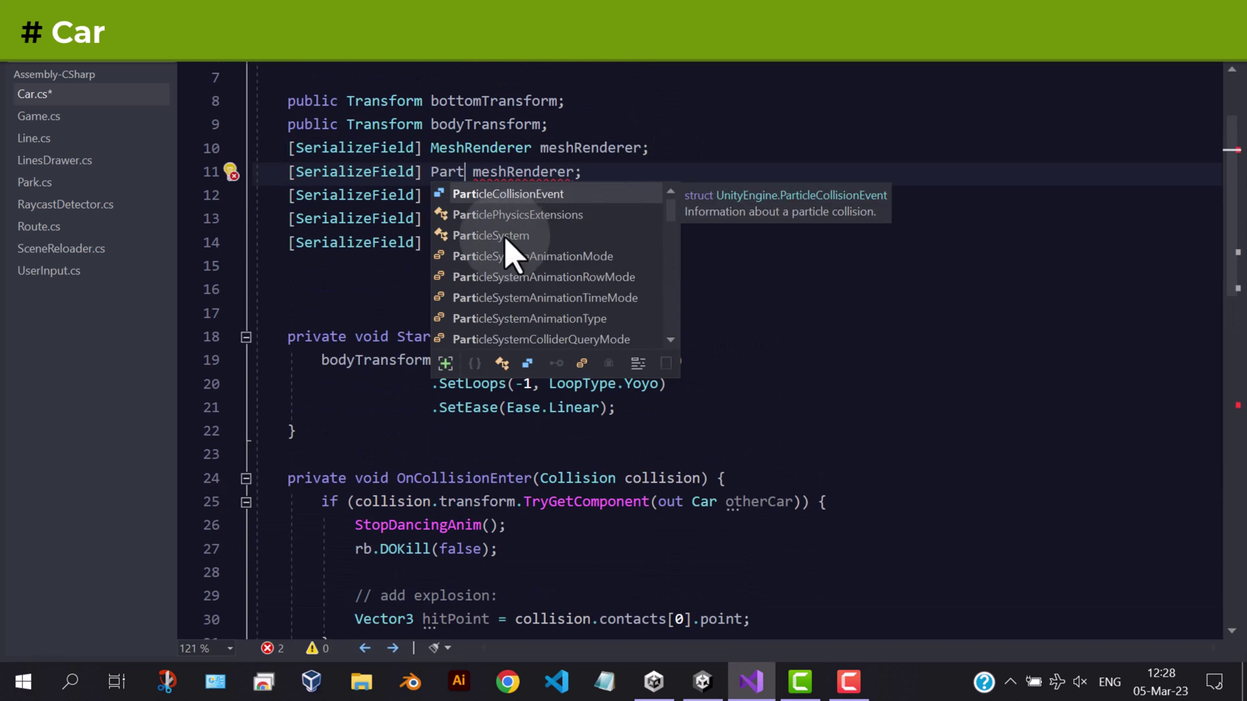
pyautogui.press('Tab')
pyautogui.doubleClick(585, 172)
pyautogui.write('stem')
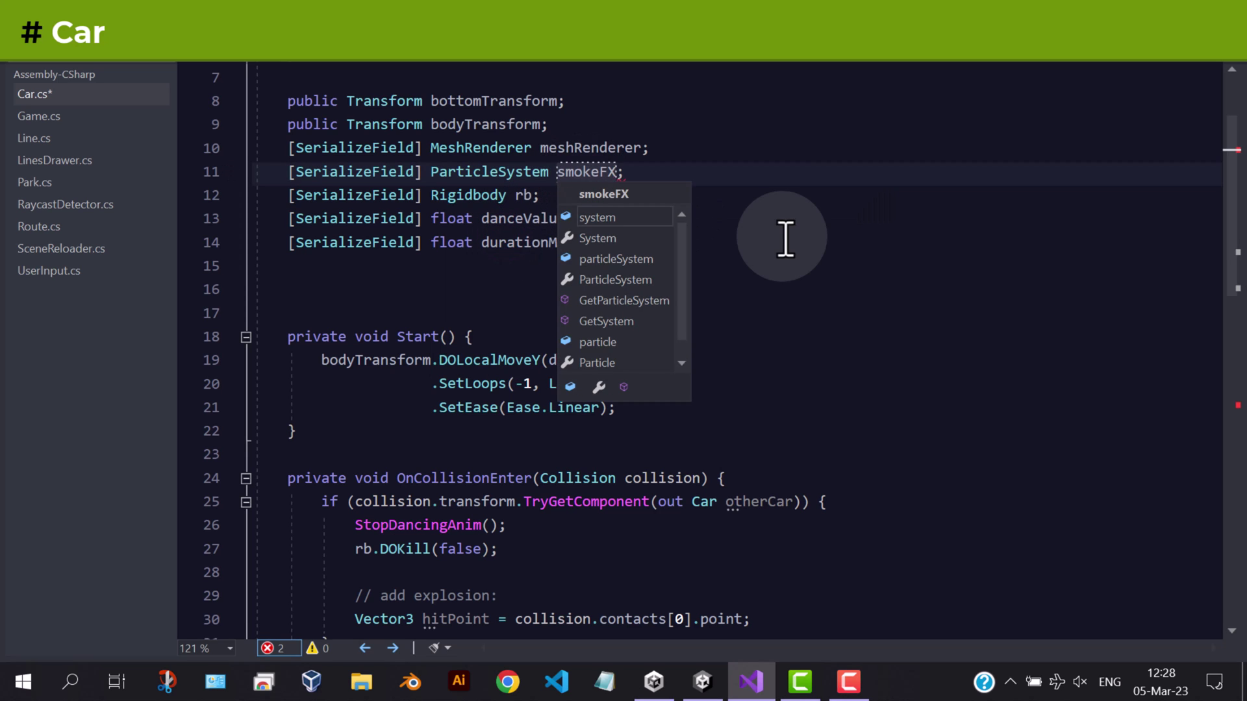
pyautogui.write('okeFX')
pyautogui.press('Escape')
pyautogui.hotkey('ctrl', 's')
pyautogui.scroll(-7, 735, 430)
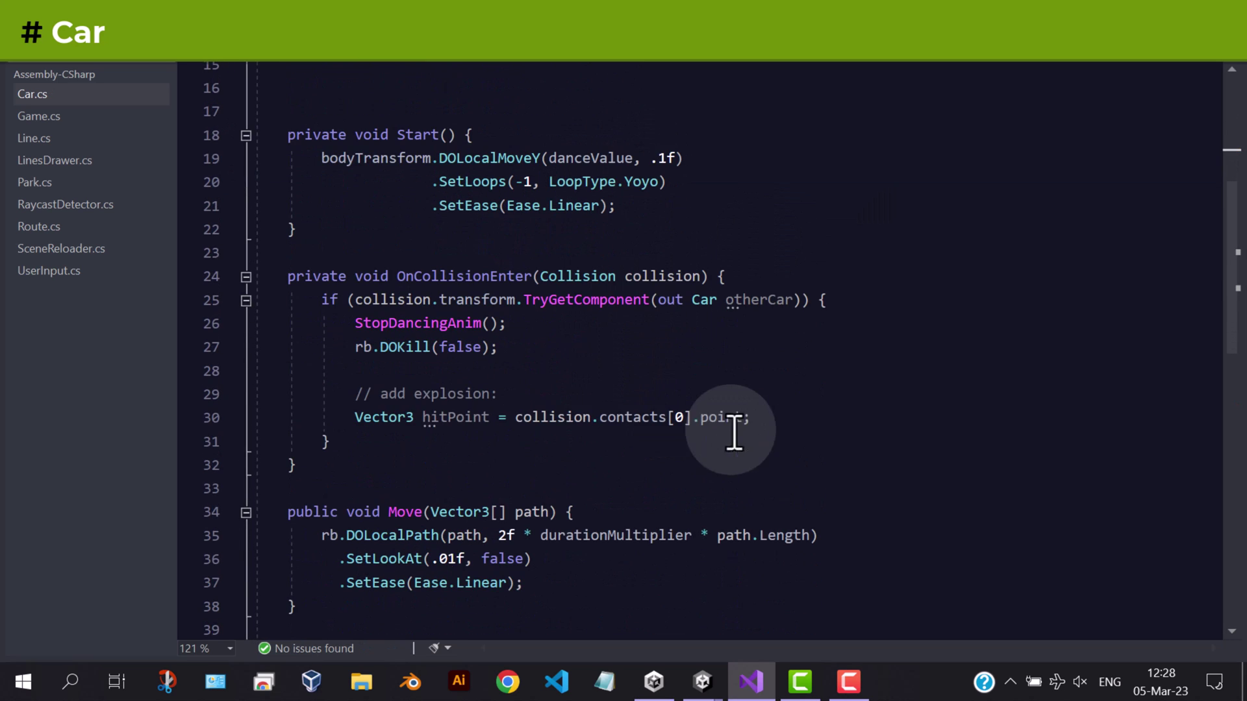
# Under the hitPoint line, call smokeFX.Play() and AddExplosionForce(hitPoint)
pyautogui.click(750, 417)
pyautogui.press('Return')
pyautogui.write('smokeFX.pla')
pyautogui.press('Tab')
pyautogui.write('();')
pyautogui.hotkey('ctrl', 's')
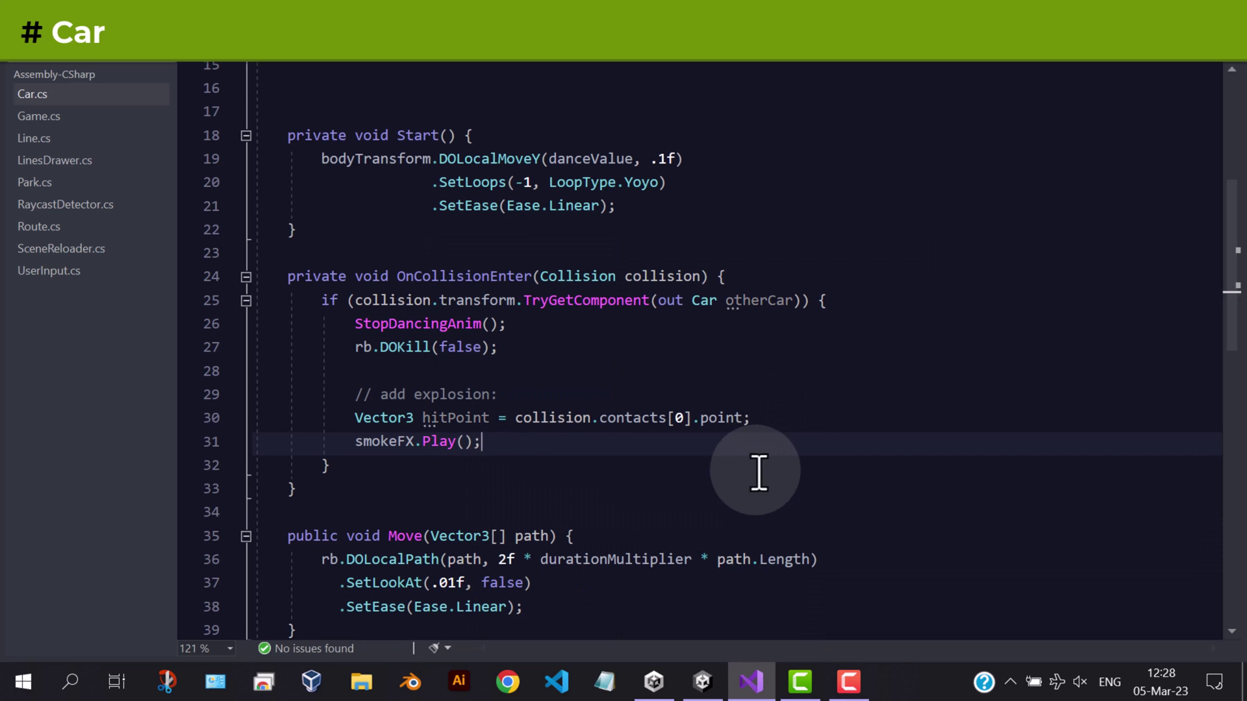
pyautogui.click(772, 418)
pyautogui.press('Return')
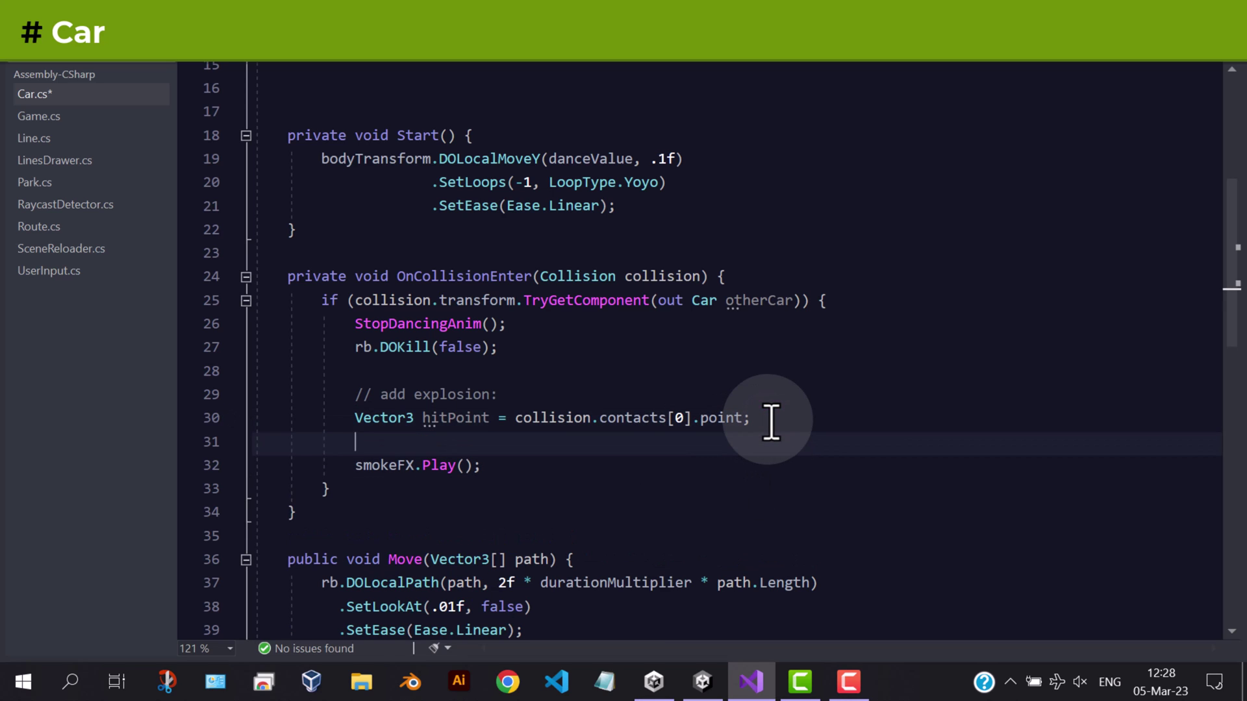
pyautogui.write('AddEx')
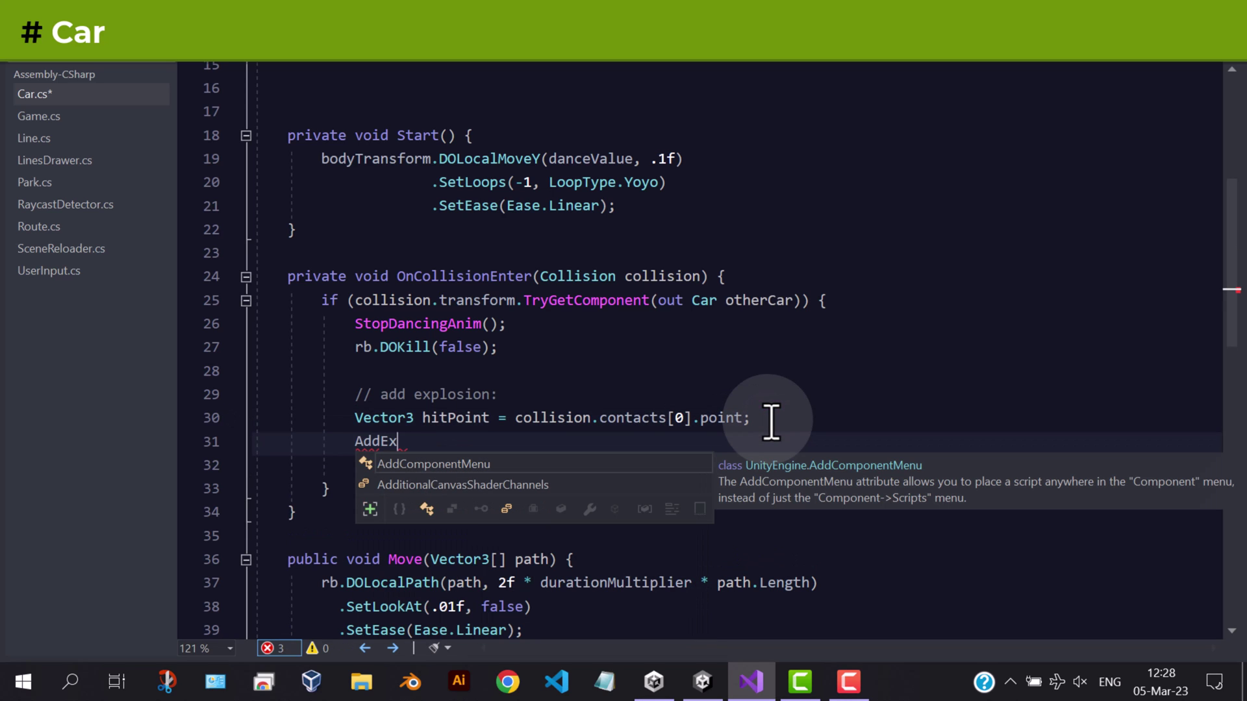
pyautogui.write('plosionForce(')
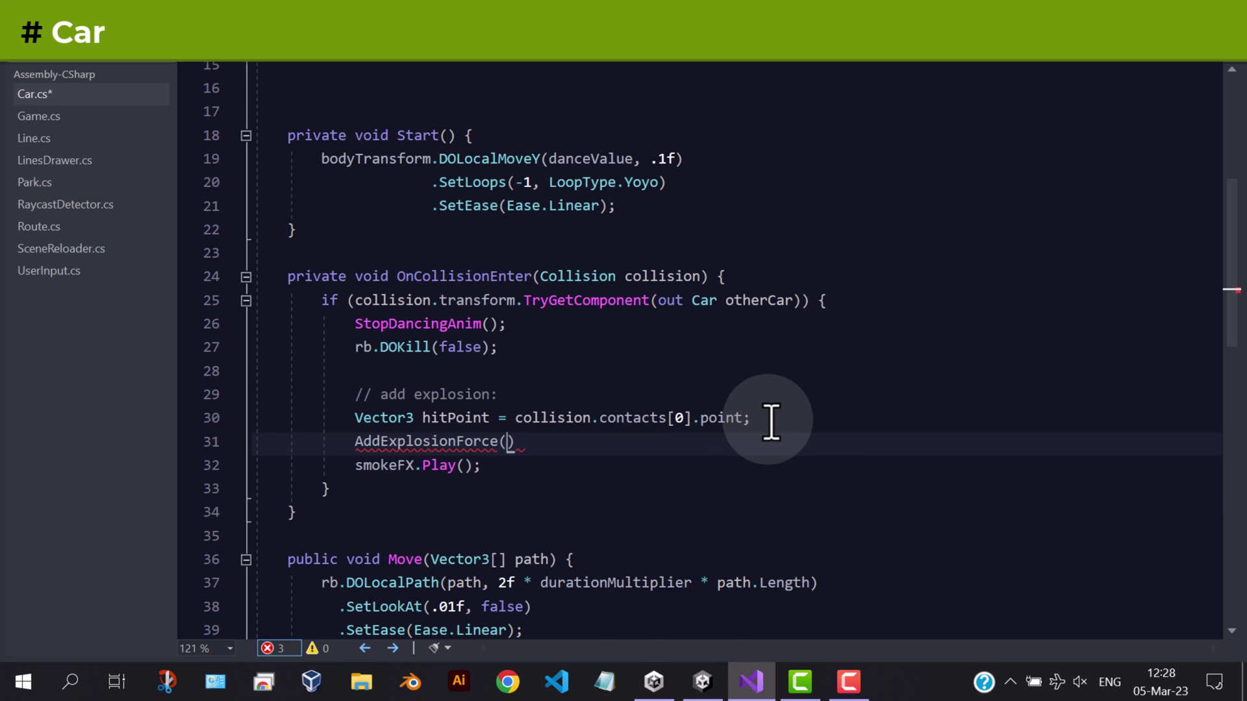
pyautogui.write('hitPoint')
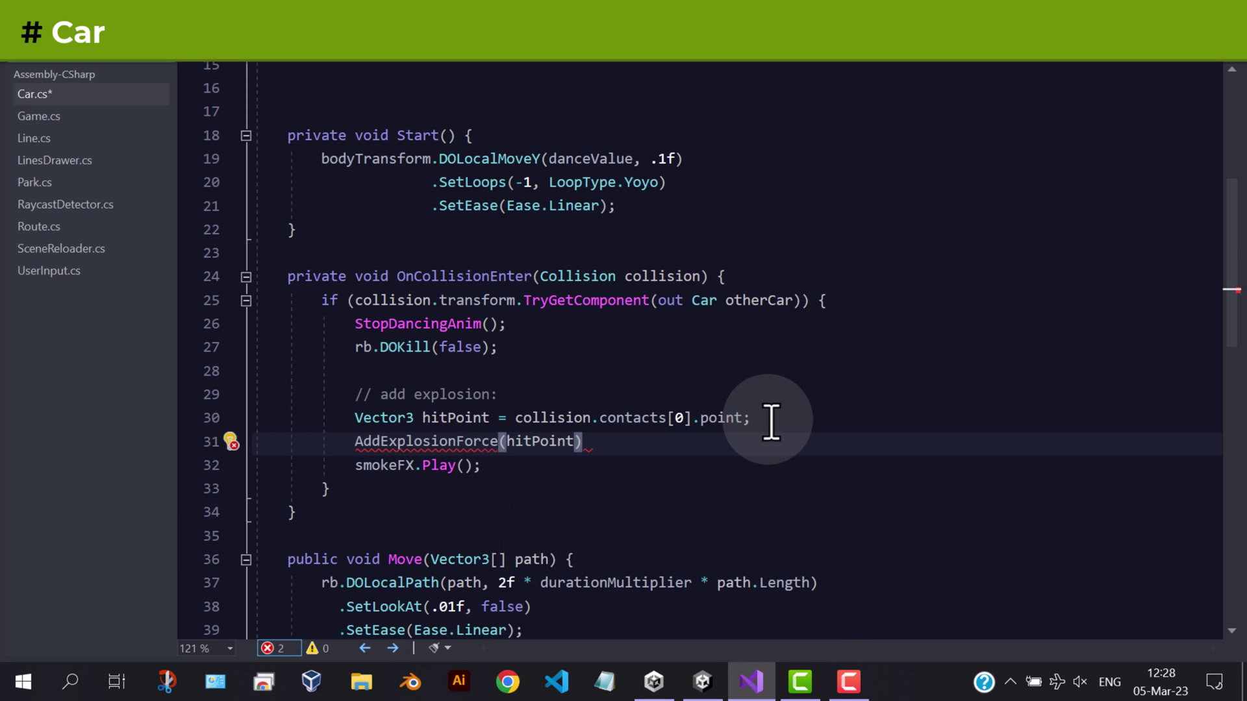
pyautogui.write(');')
pyautogui.press('Return')
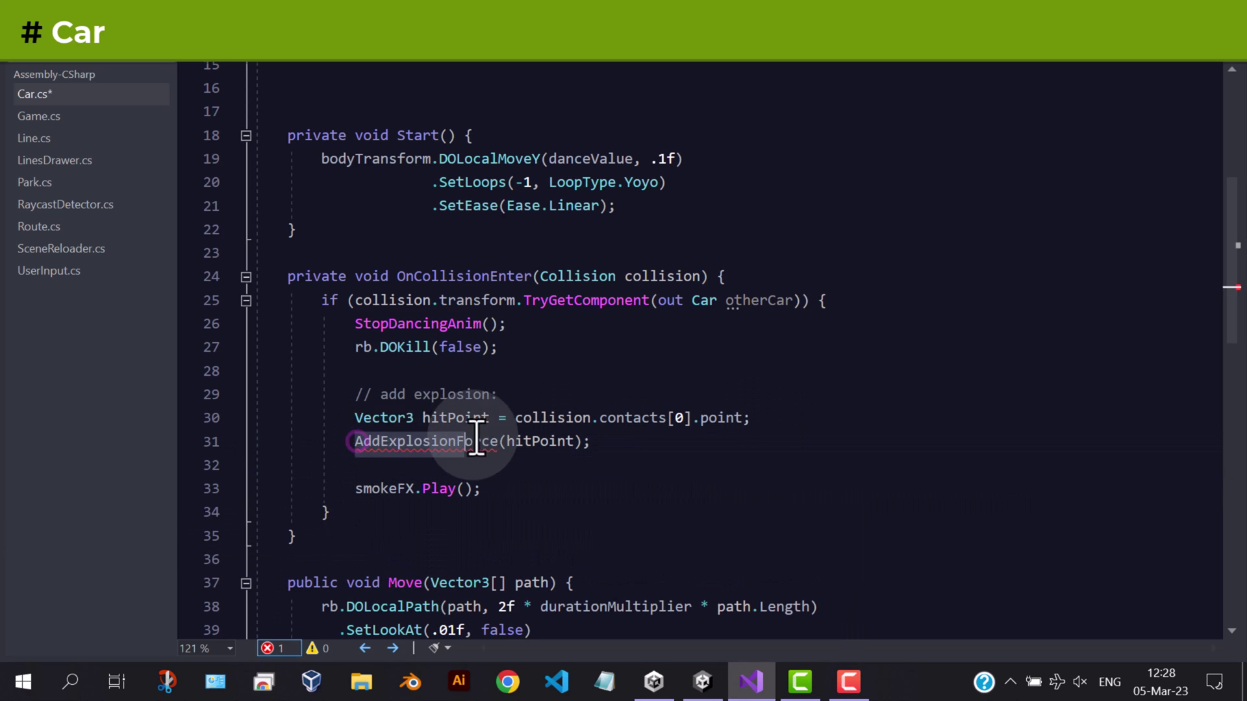
pyautogui.moveTo(355, 441); pyautogui.dragTo(582, 442)
pyautogui.scroll(-2, 585, 474)
# Declare private void AddExplosionForce(Vector3 point) with an empty body below OnCollisionEnter
pyautogui.press('Return')
pyautogui.press('Return')
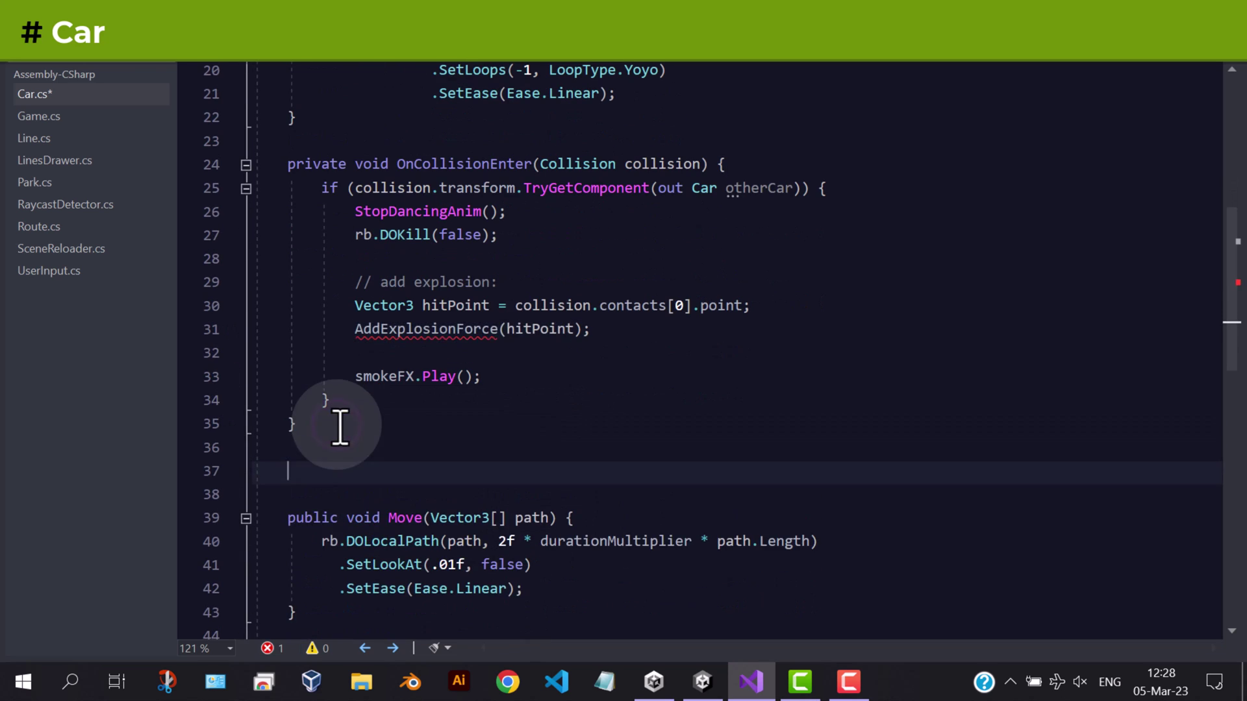
pyautogui.write('private void AddExplosionForce(hitPoint')
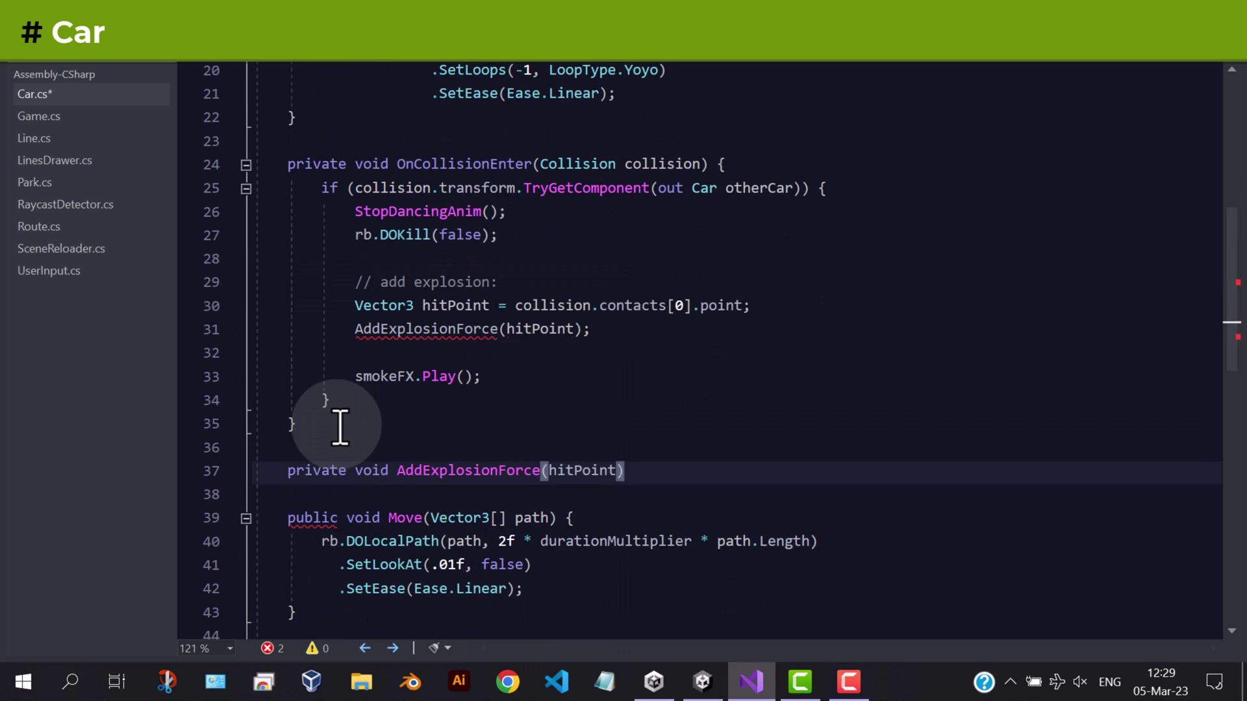
pyautogui.write(' {')
pyautogui.press('Return')
pyautogui.click(549, 470)
pyautogui.write('V')
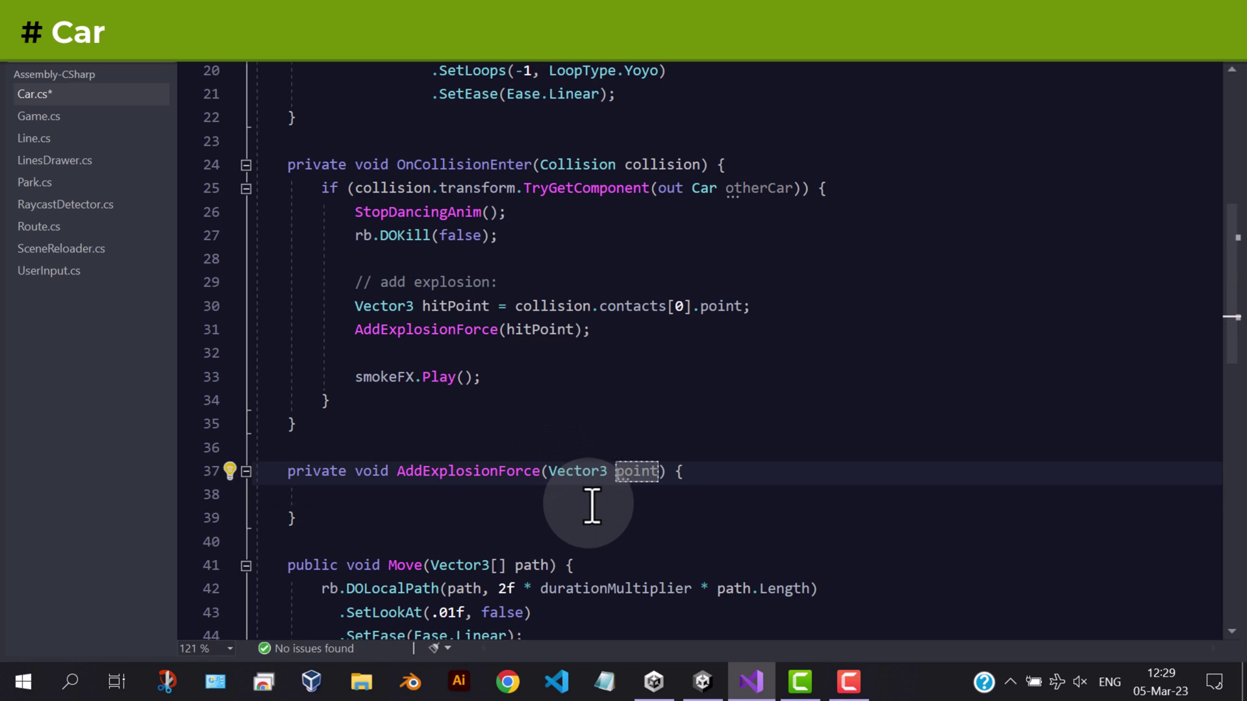
pyautogui.click(608, 496)
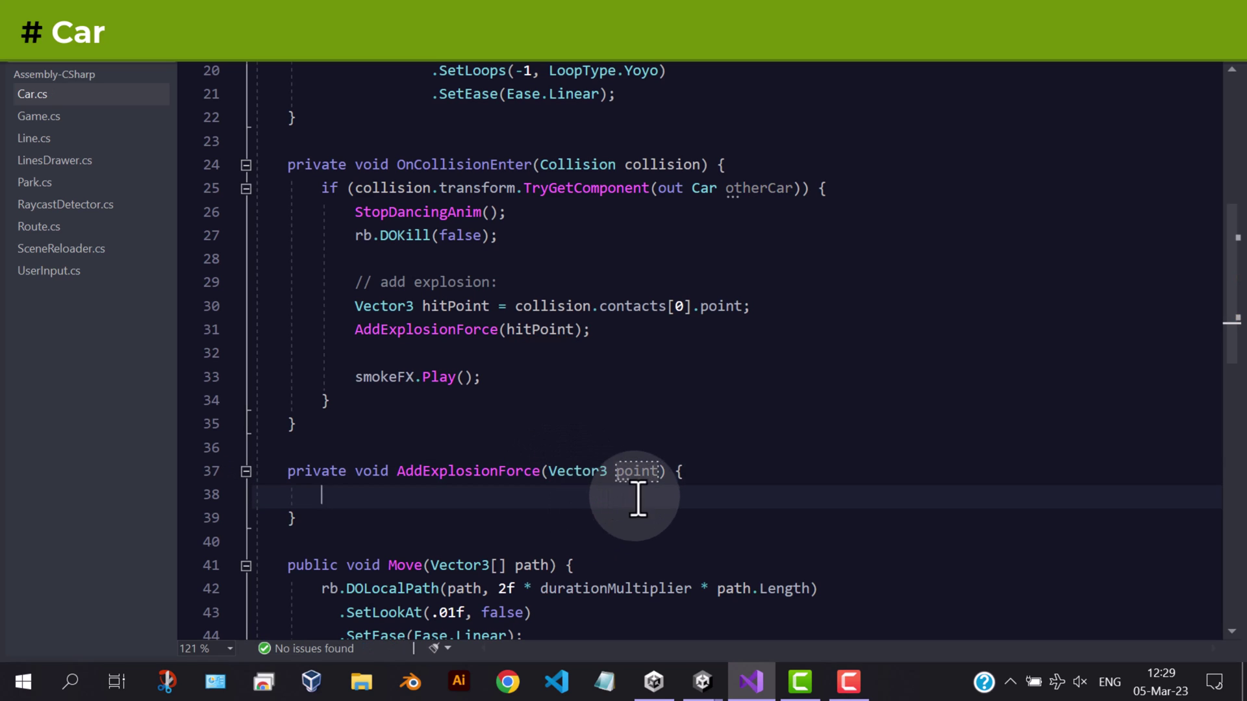
pyautogui.click(624, 472)
pyautogui.click(614, 494)
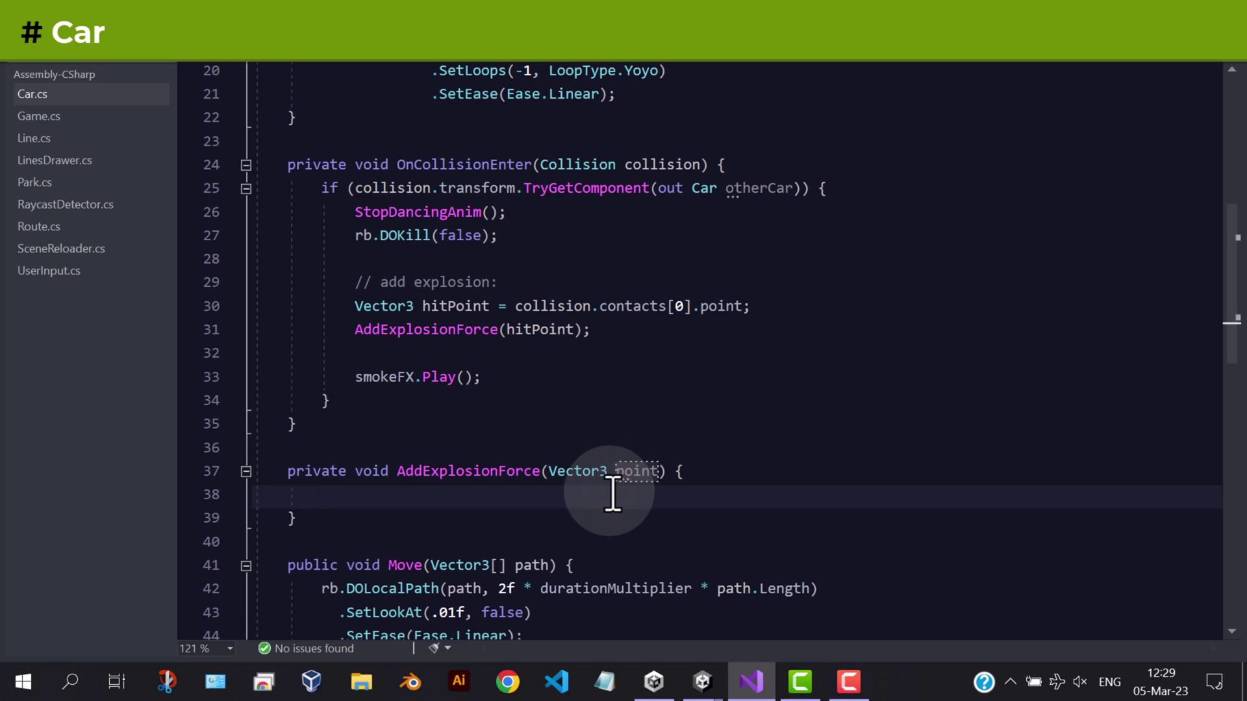
pyautogui.write('rb.Add')
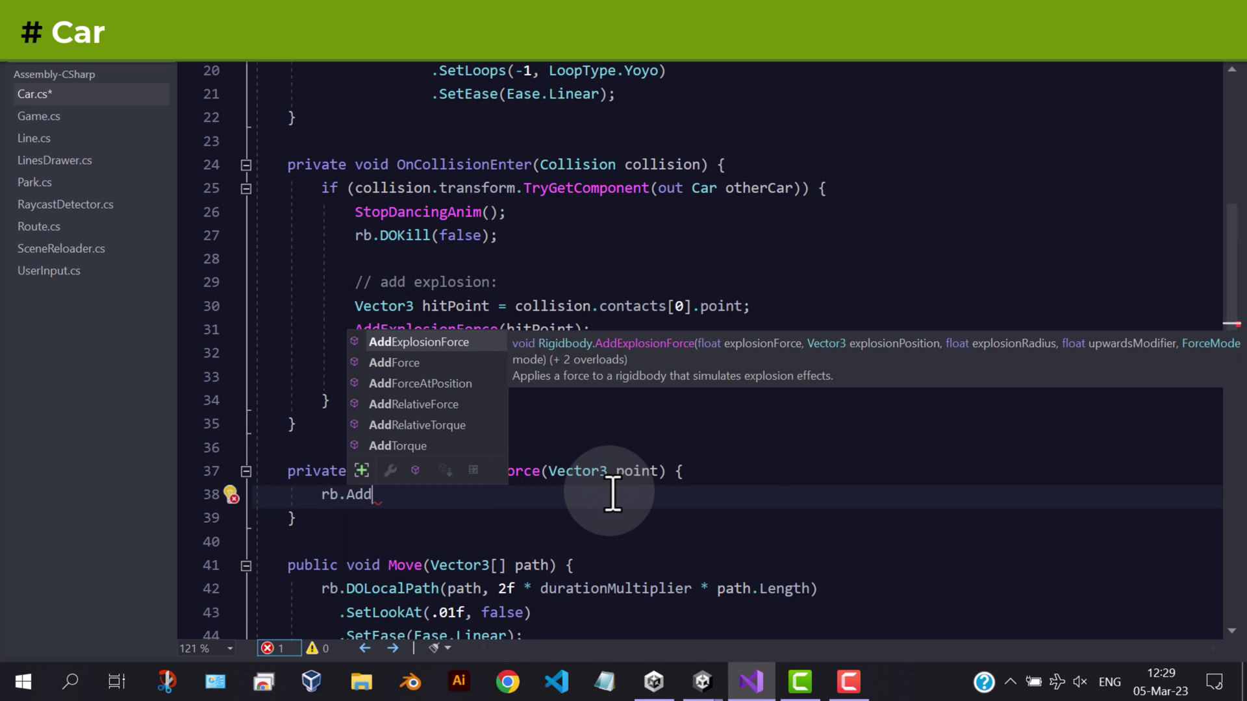
pyautogui.write('Ex')
# In the new method, call rb.AddExplosionForce(400f, point, 3f)
pyautogui.press('Tab')
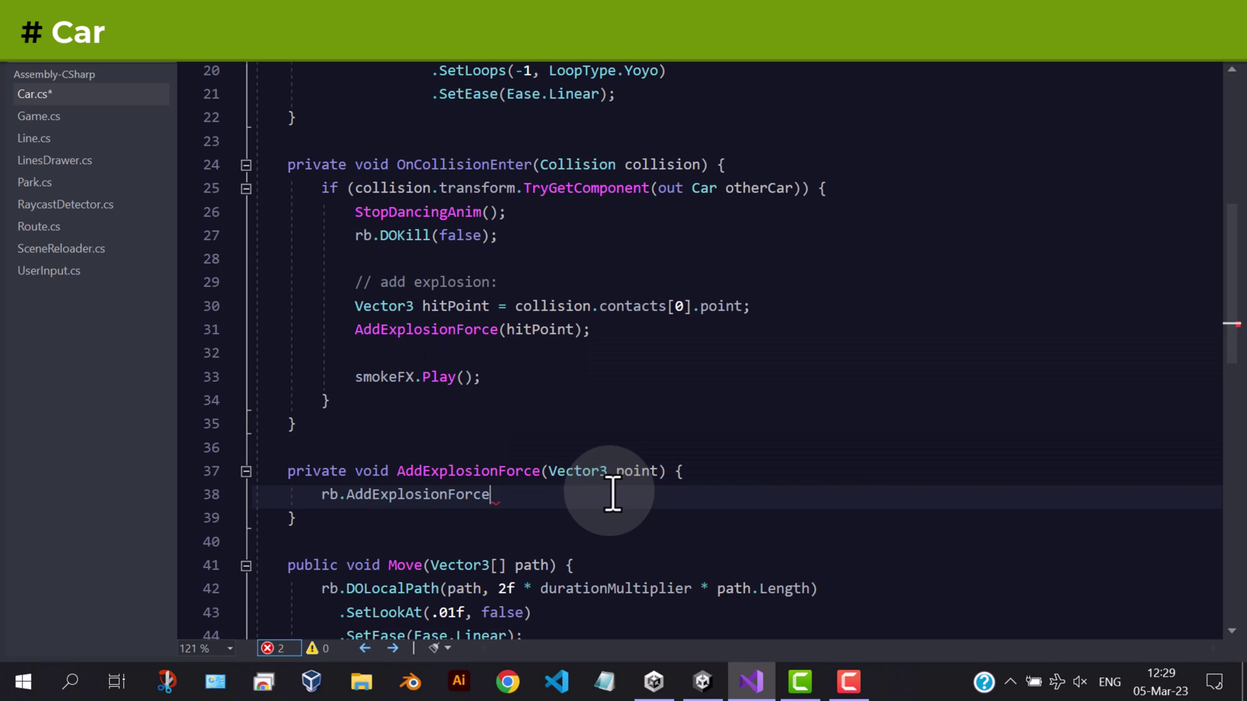
pyautogui.click(499, 493)
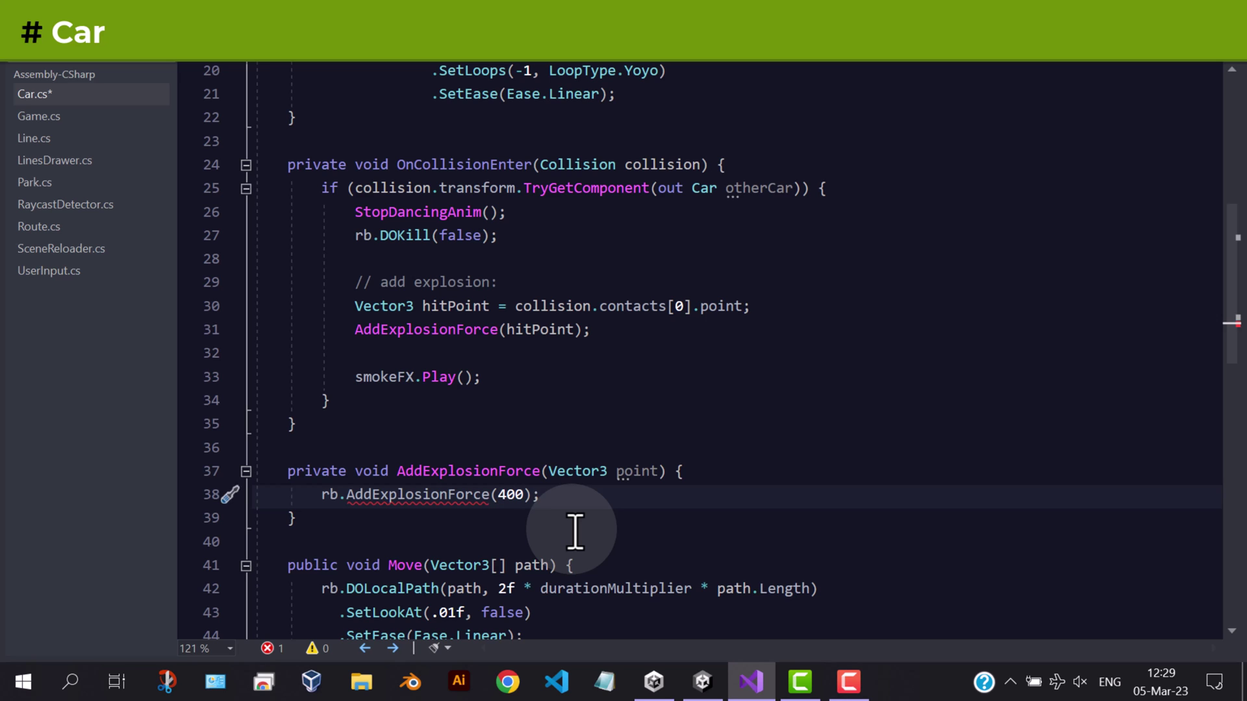
pyautogui.write(', poi')
pyautogui.press('Tab')
pyautogui.write(', 3f')
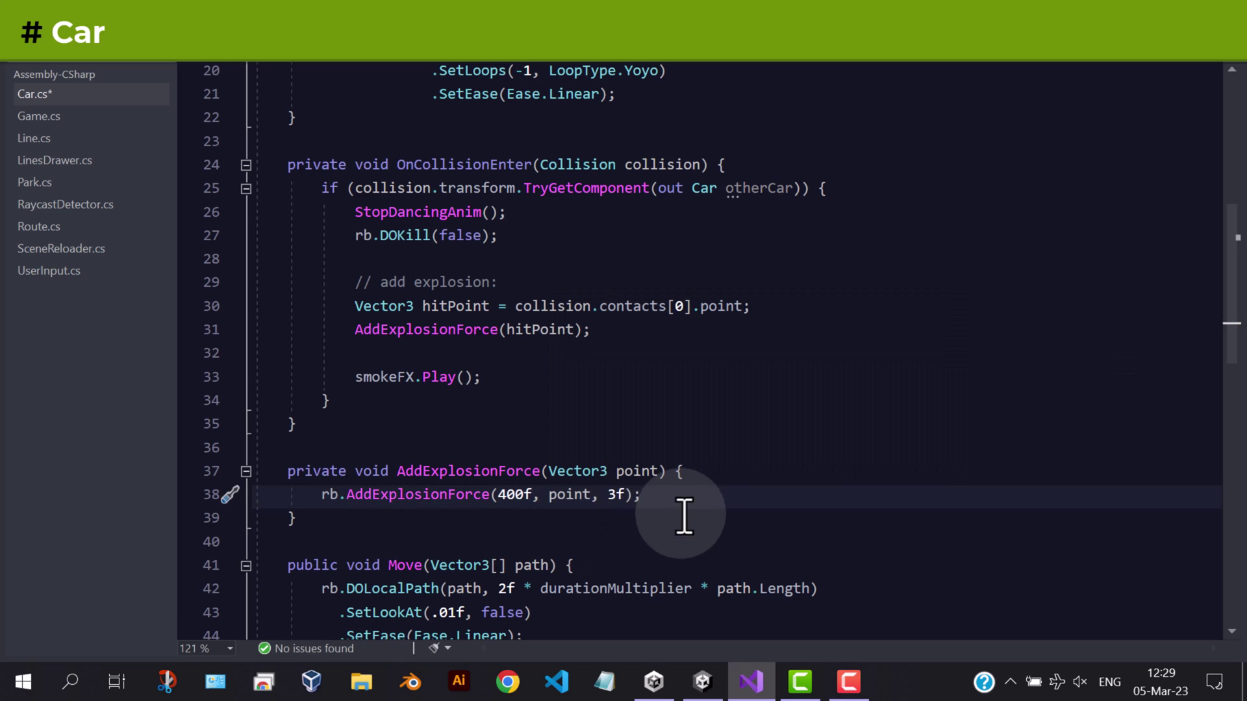
# Add rb.AddForceAtPosition(Vector3.up*2f, point, ForceMode.Impulse), save, and leave room below the method
pyautogui.press('End')
pyautogui.press('Return')
pyautogui.write('rb.addfor')
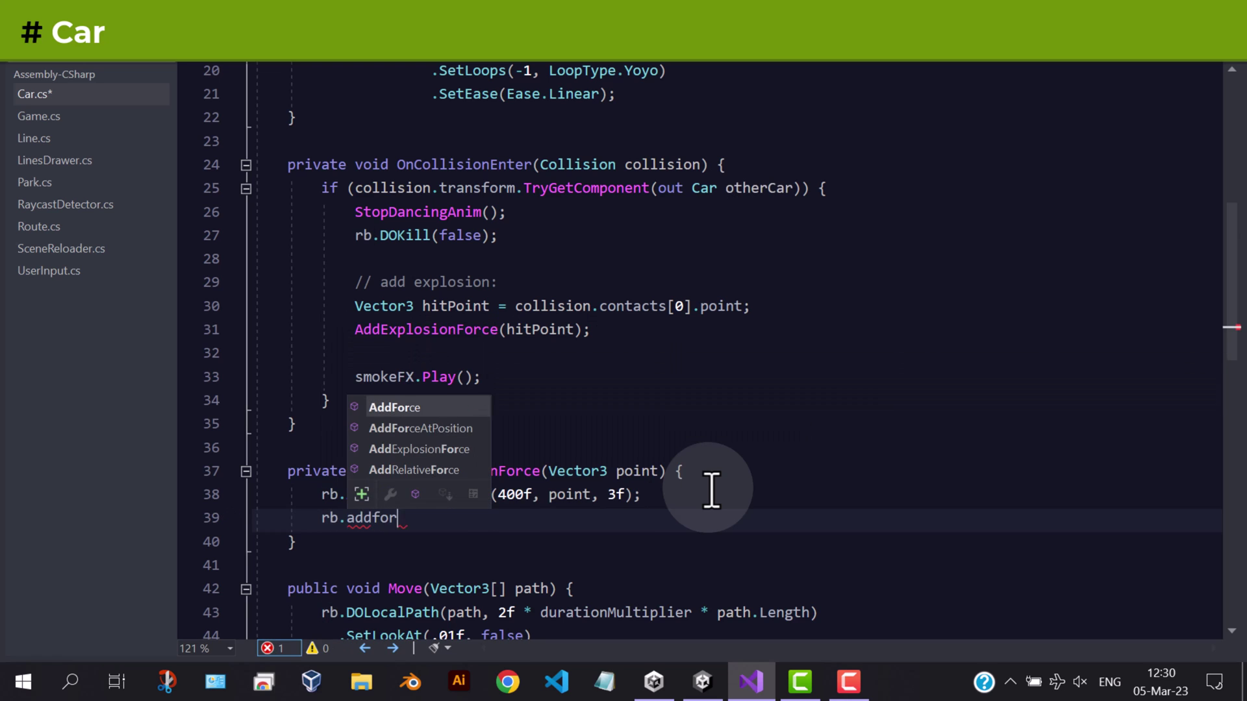
pyautogui.write('c')
pyautogui.press('Down')
pyautogui.press('Tab')
pyautogui.write('();')
pyautogui.press('Left')
pyautogui.press('Left')
pyautogui.write('vect')
pyautogui.press('Tab')
pyautogui.write('.up*2f')
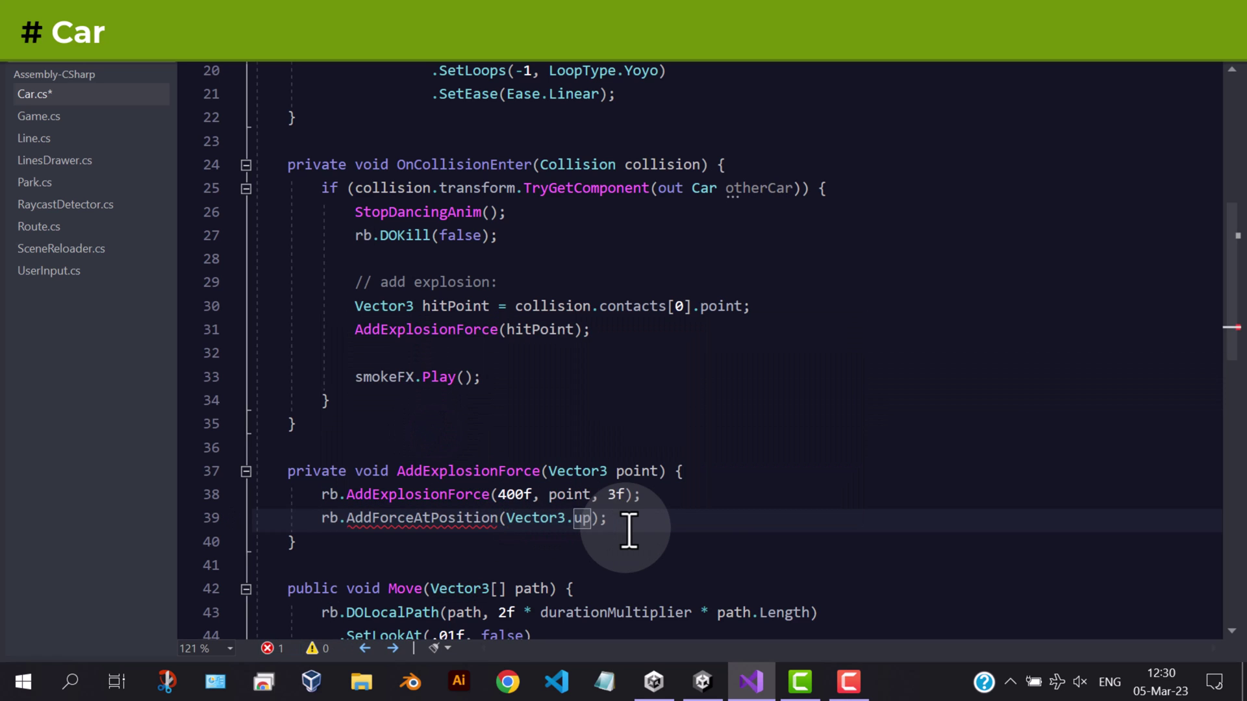
pyautogui.write(', ')
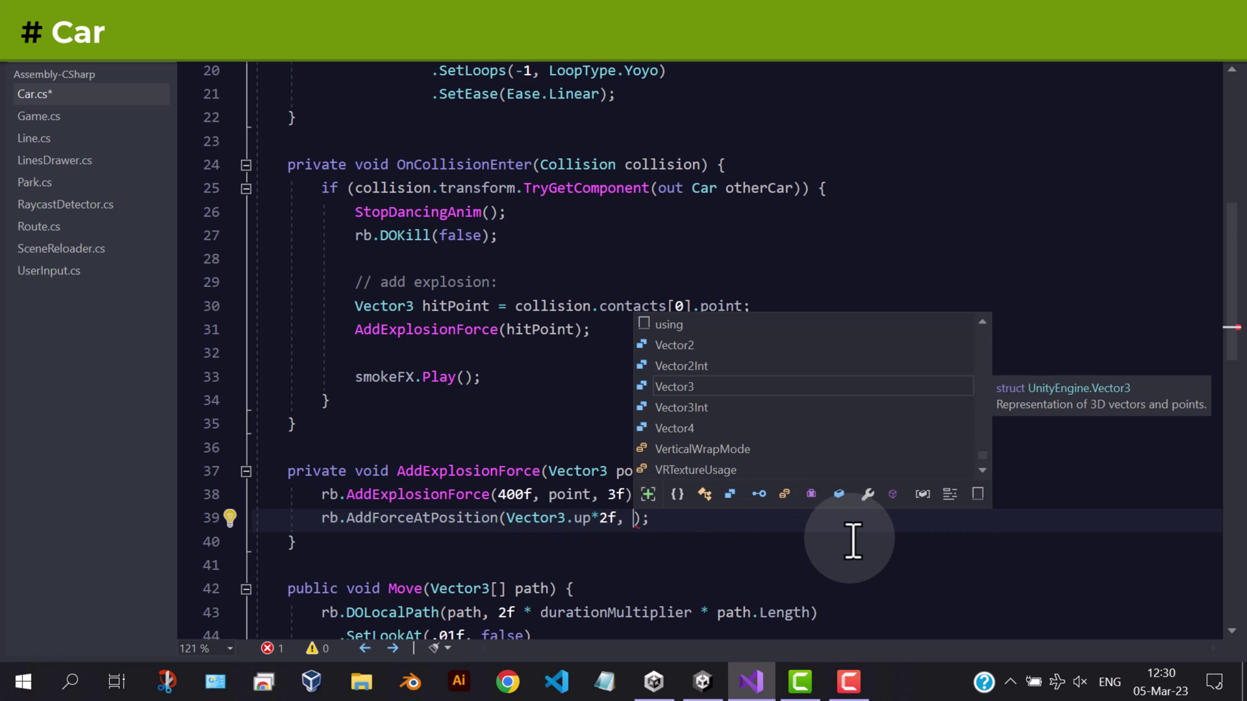
pyautogui.write('hit')
pyautogui.press('BackSpace')
pyautogui.press('BackSpace')
pyautogui.press('BackSpace')
pyautogui.write('poi')
pyautogui.press('Tab')
pyautogui.write(', forc')
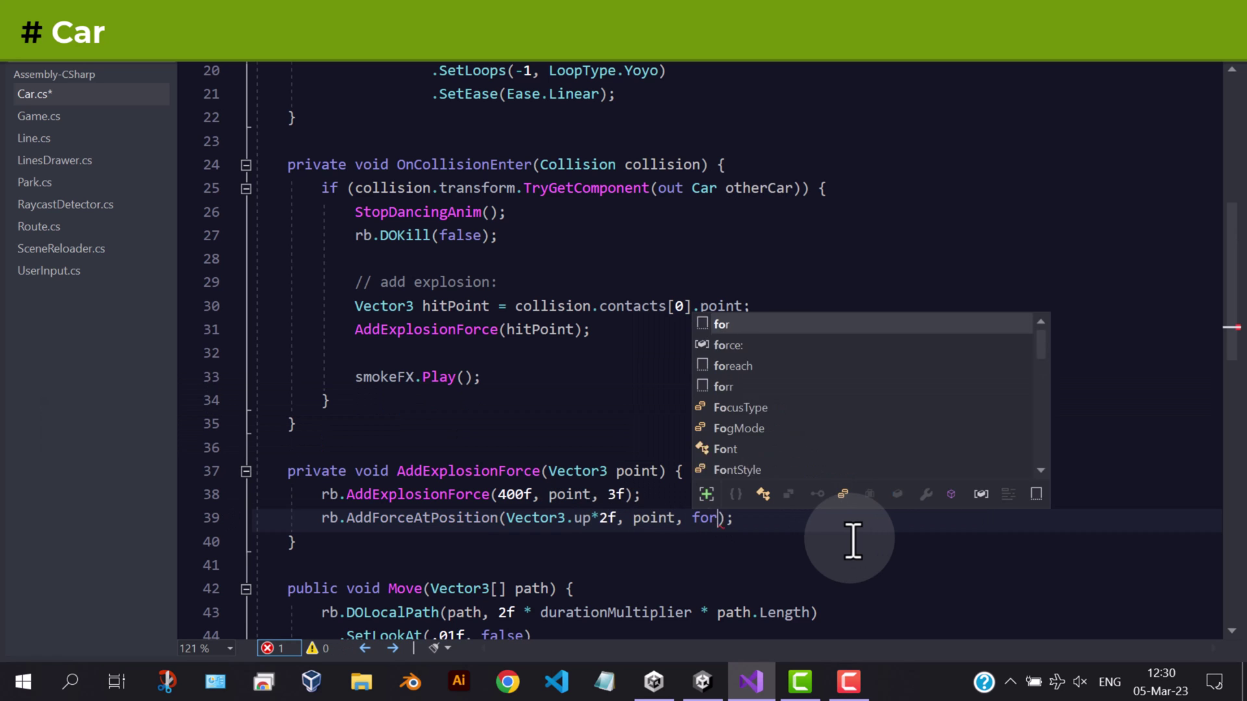
pyautogui.write('em')
pyautogui.press('Tab')
pyautogui.hotkey('ctrl', 's')
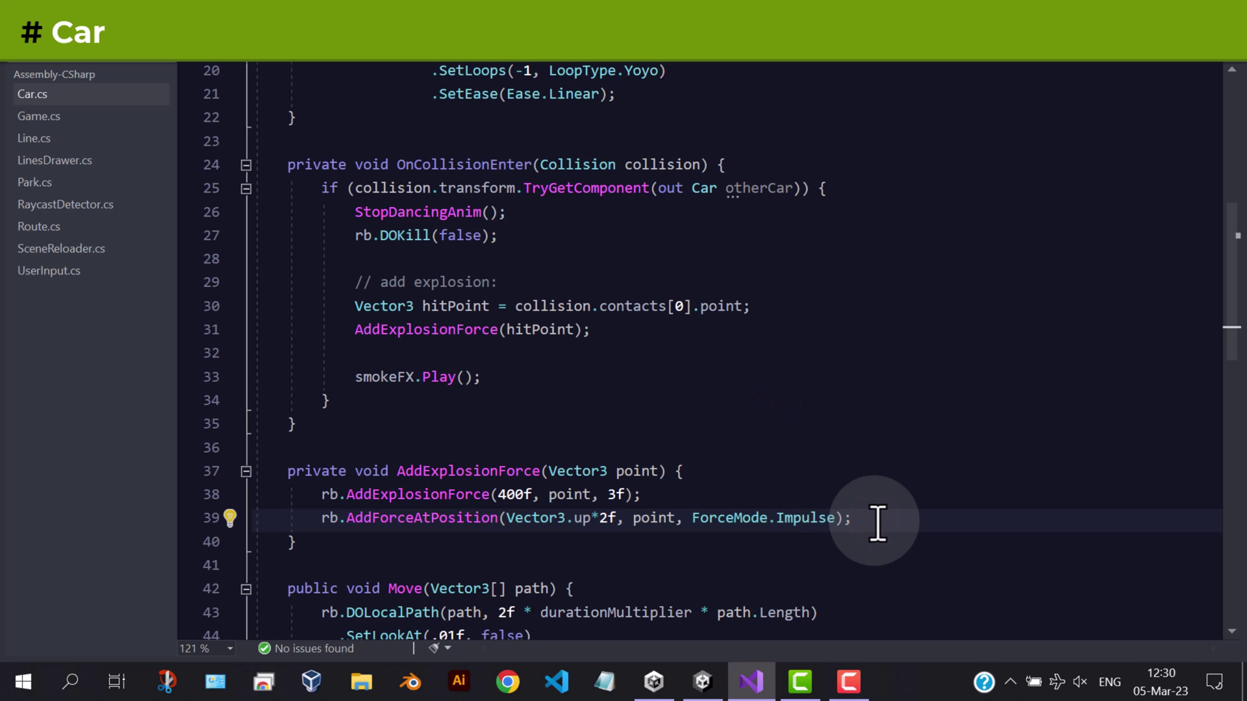
pyautogui.scroll(-2, 876, 524)
pyautogui.click(326, 410)
pyautogui.press('Return')
pyautogui.press('Return')
pyautogui.write('rivate ')
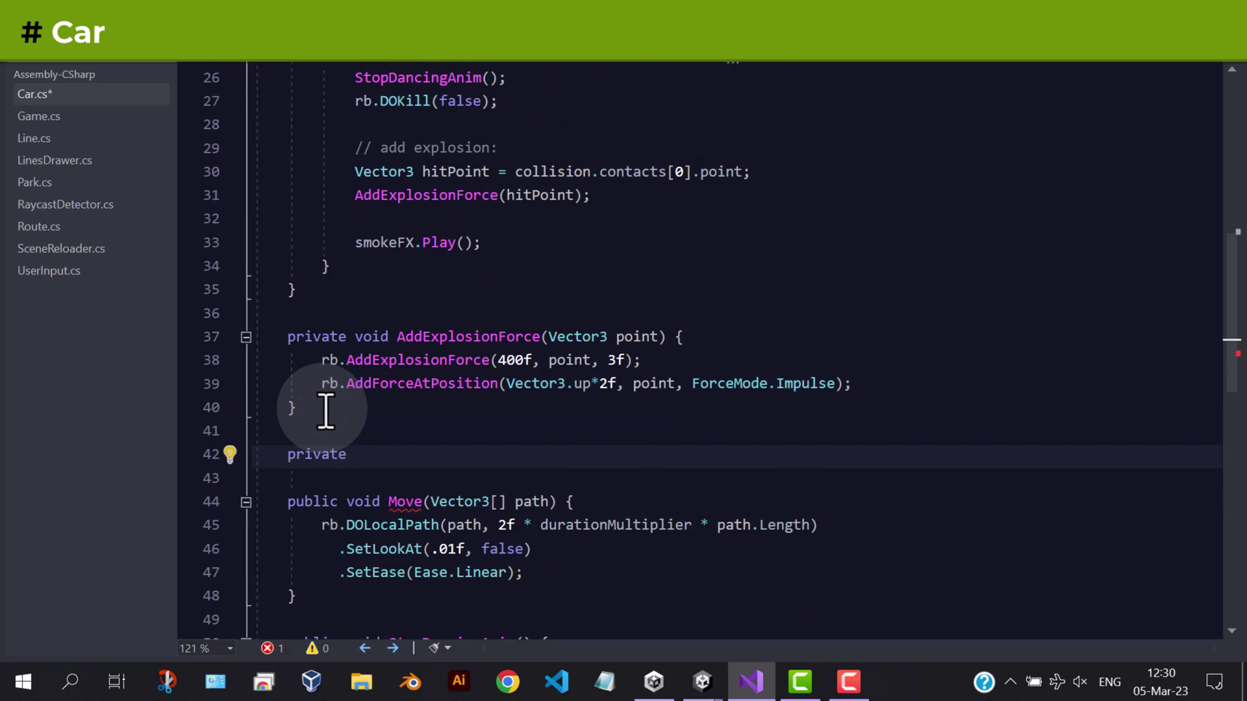
pyautogui.write('float GetRandomAngle() {')
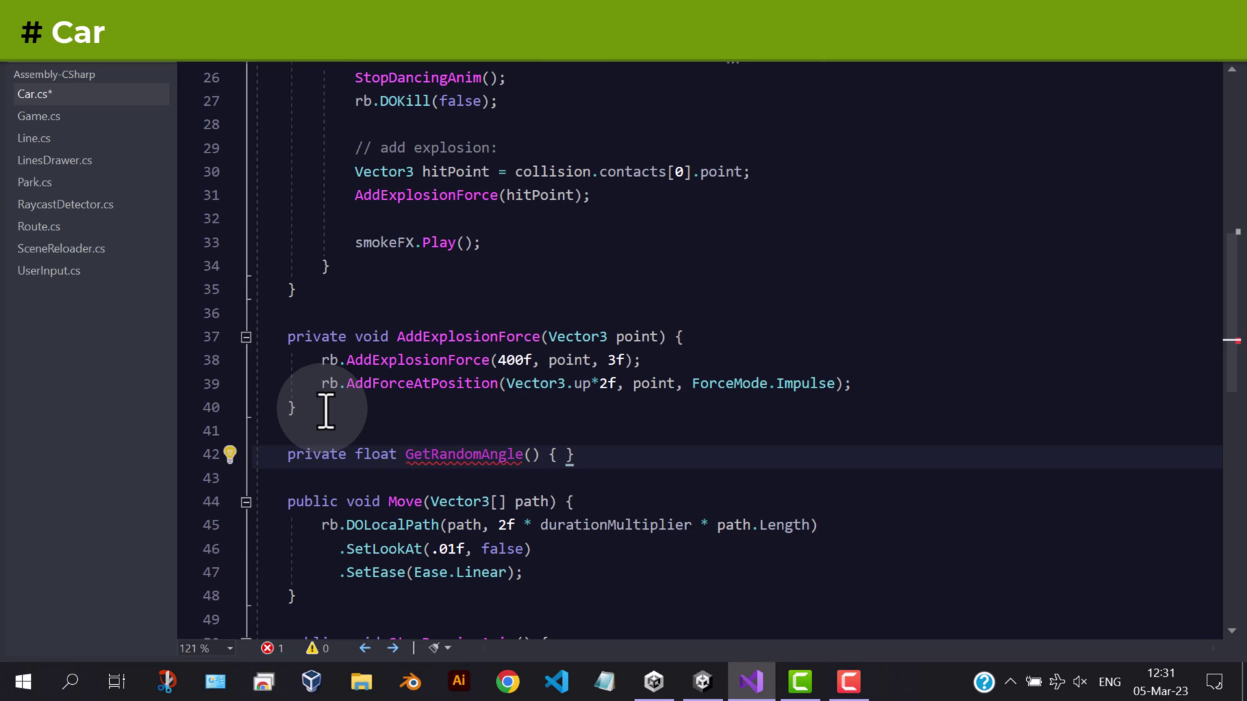
# Write a GetRandomAngle method that builds an angle from Random.value and returns it
pyautogui.press('Return')
pyautogui.write('float angle = 10f;')
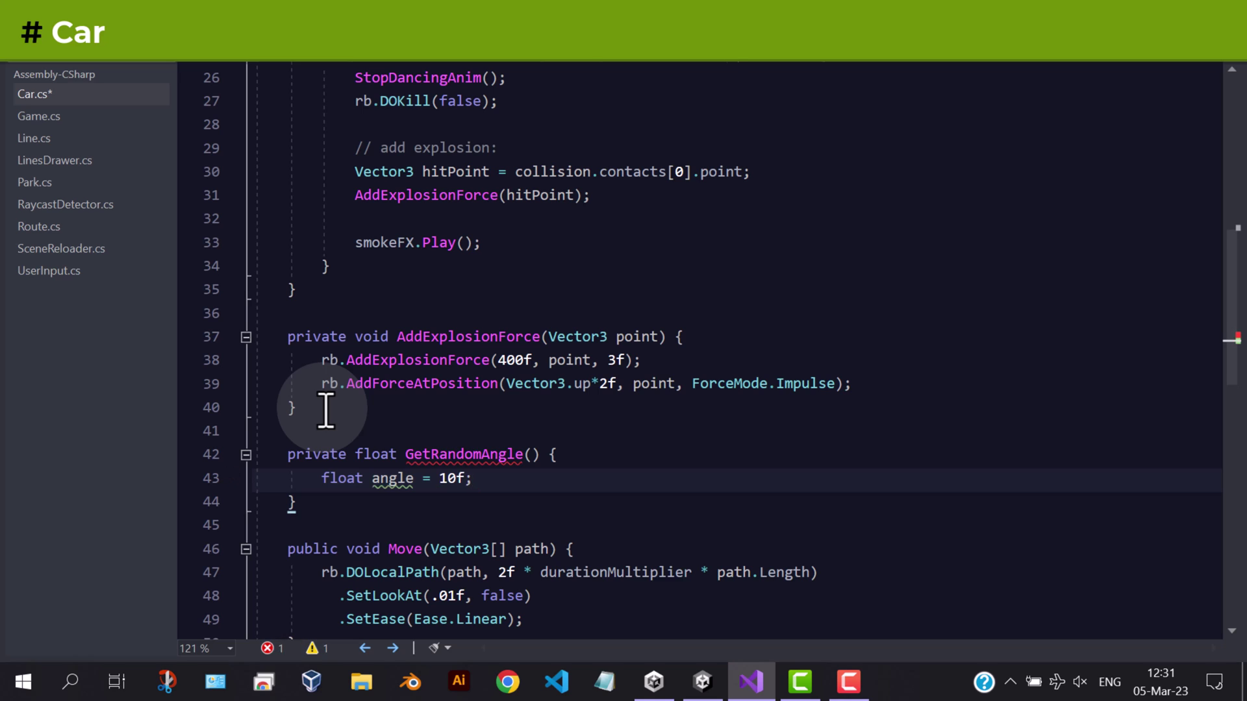
pyautogui.press('Return')
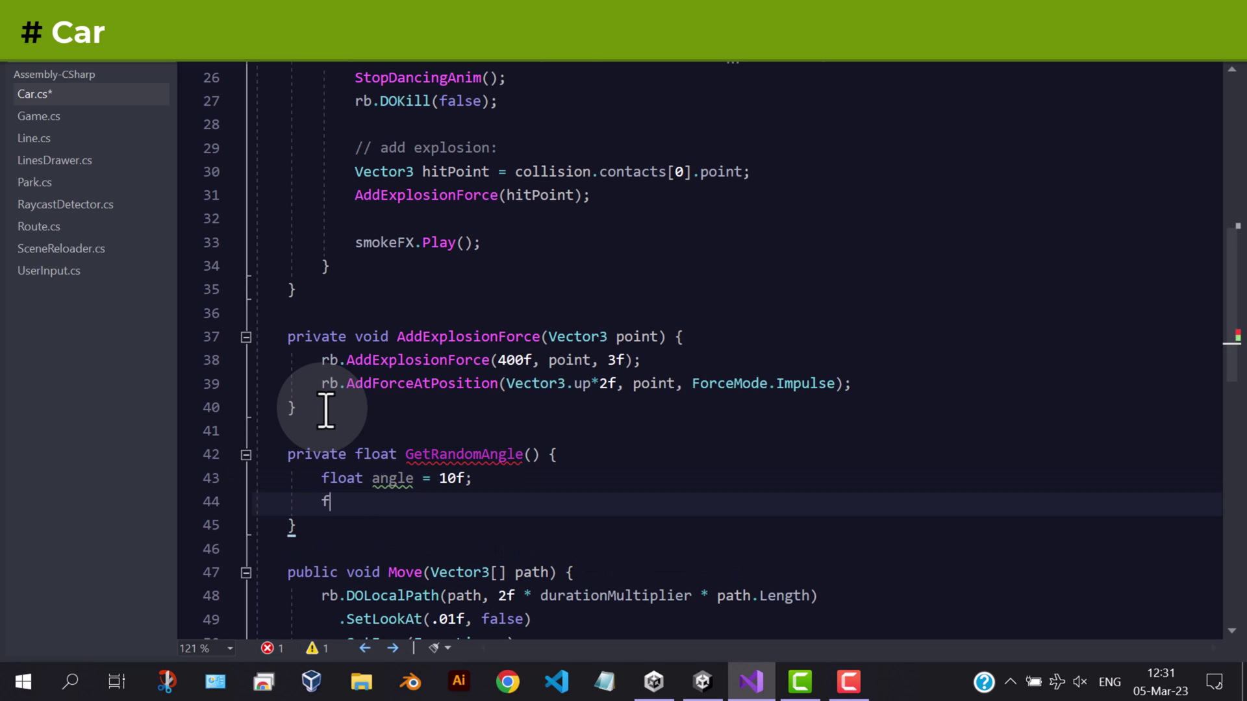
pyautogui.write('loat r')
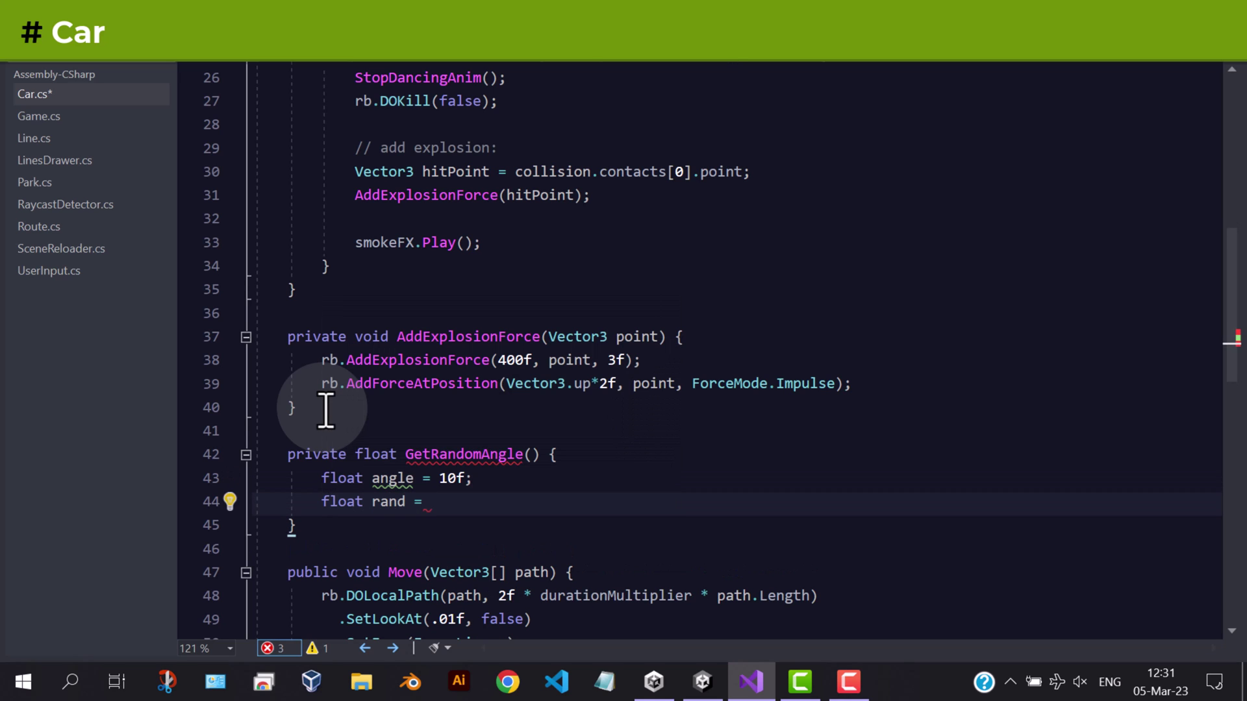
pyautogui.write('and')
pyautogui.press('Tab')
pyautogui.press('BackSpace')
pyautogui.press('BackSpace')
pyautogui.press('BackSpace')
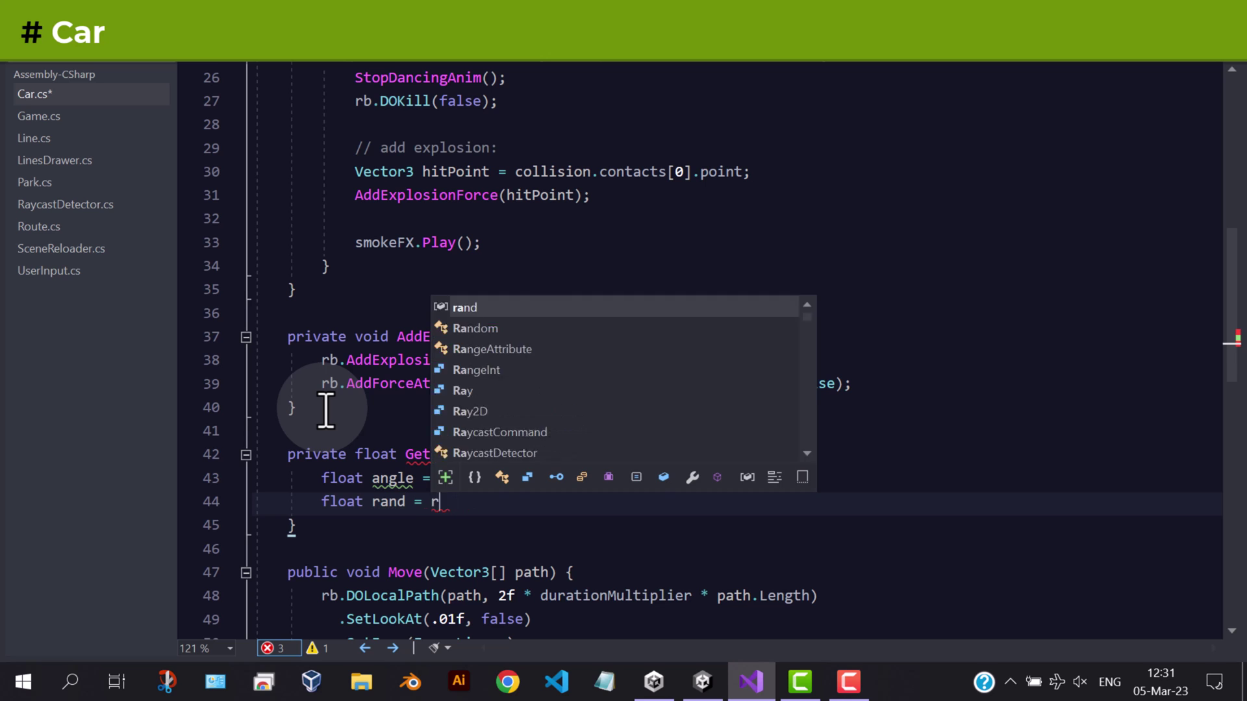
pyautogui.write('andom.val')
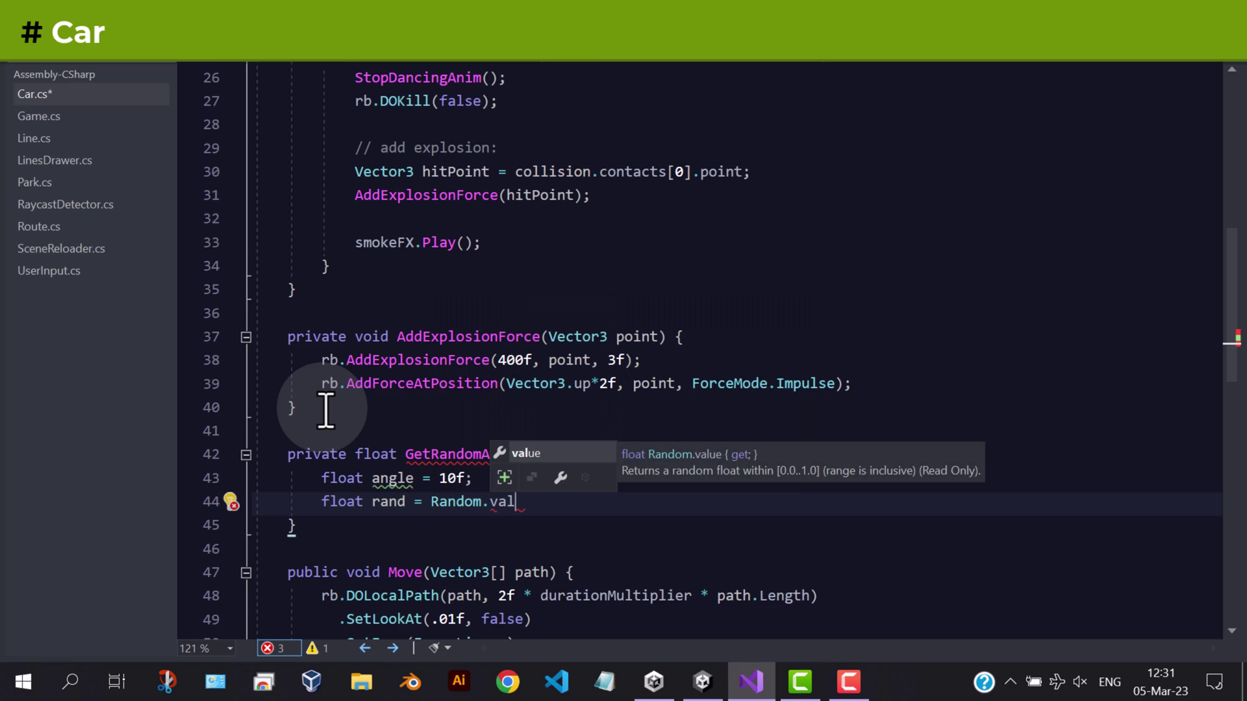
pyautogui.press('Tab')
pyautogui.press('Return')
pyautogui.write('return')
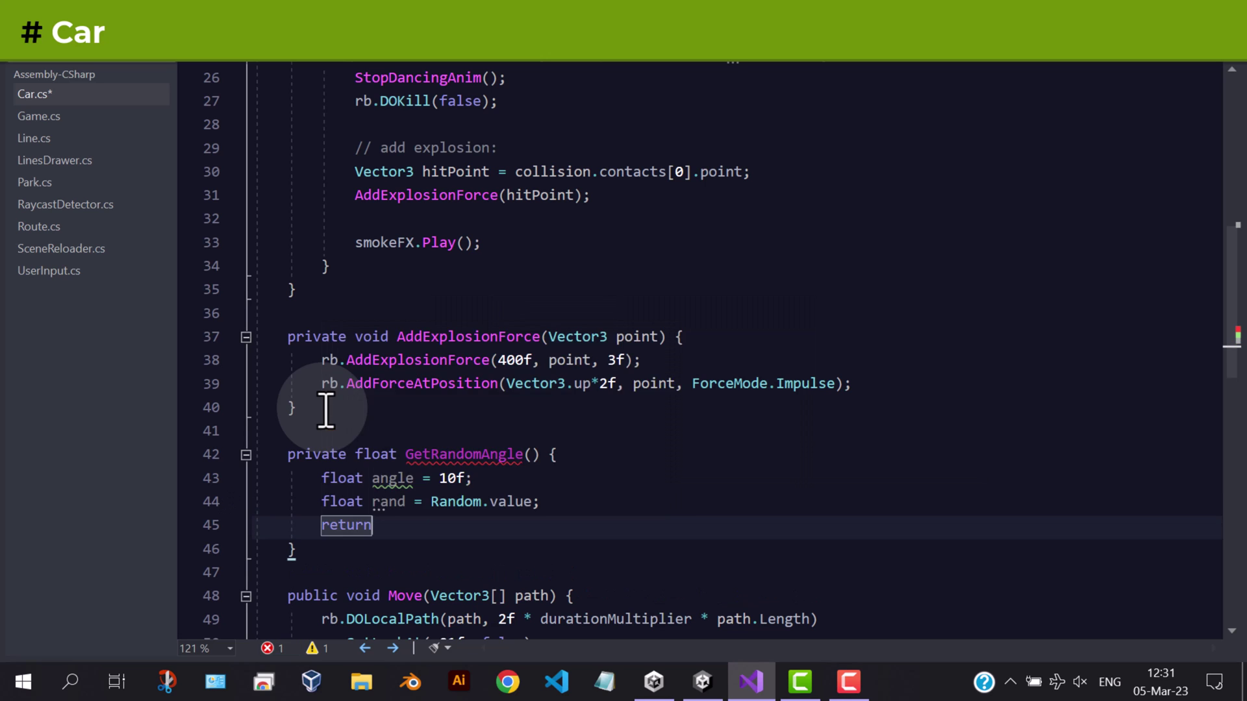
pyautogui.write(' rand')
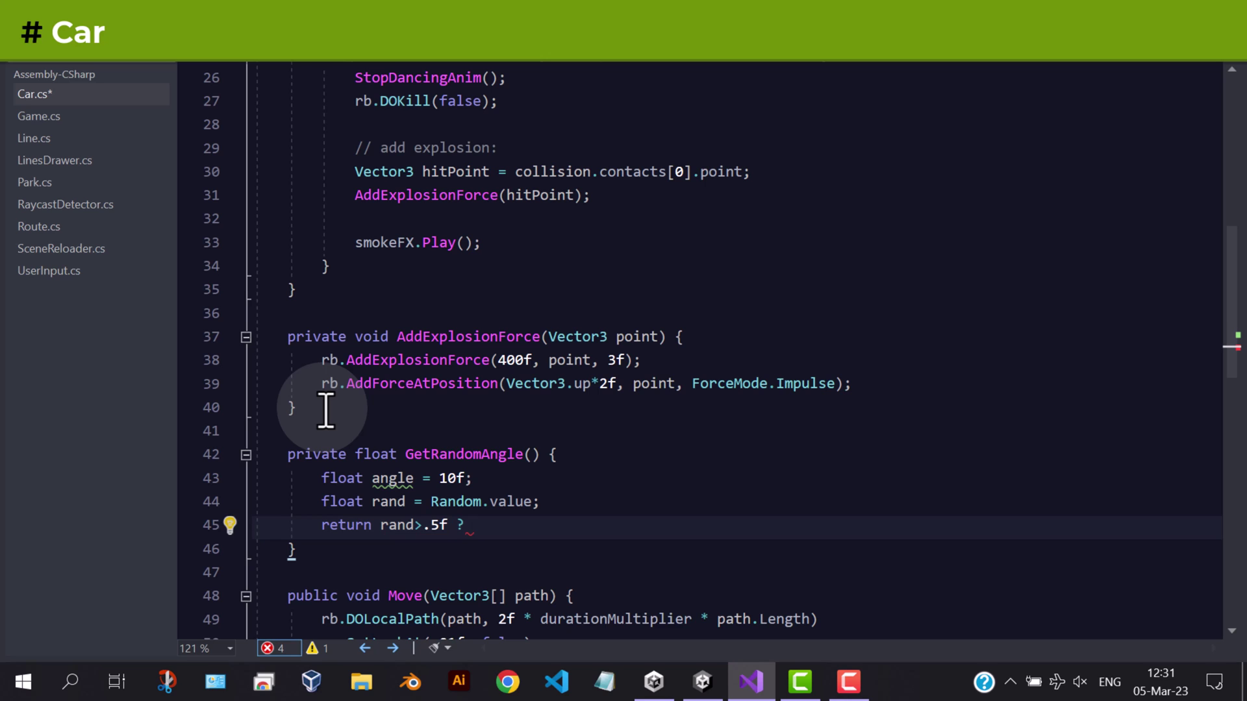
pyautogui.write(' > .5f ? angle : -')
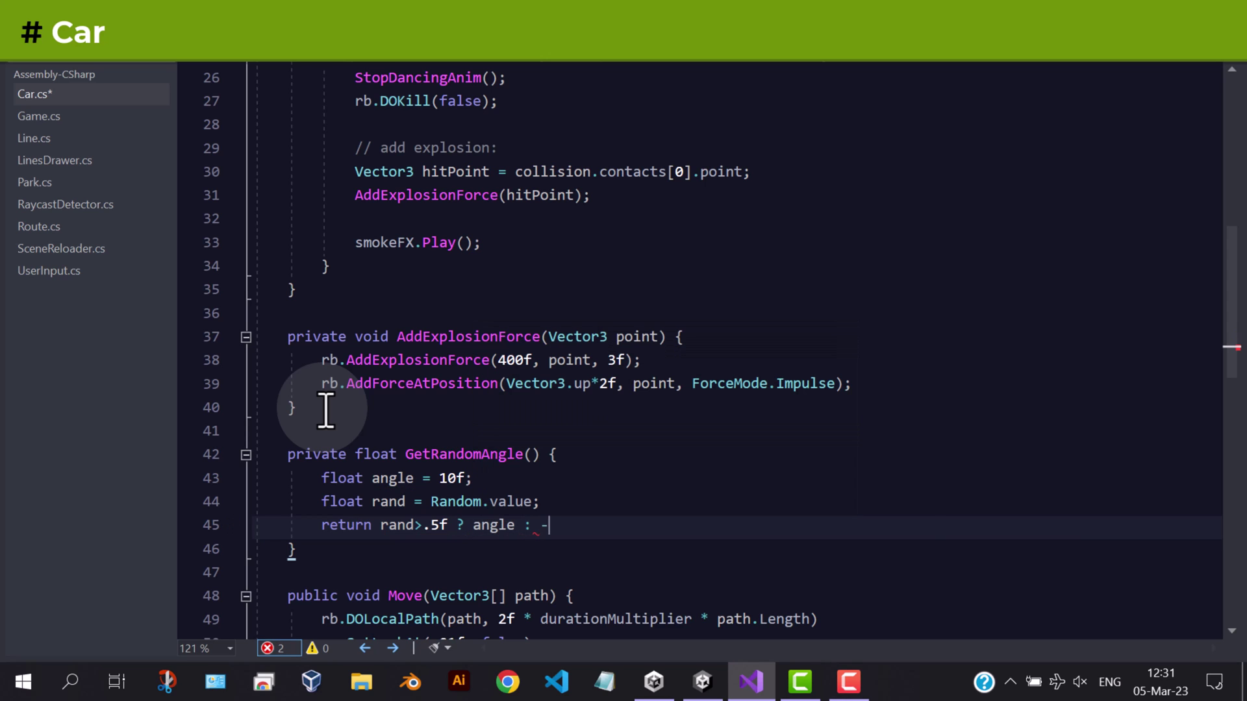
pyautogui.write('angle;')
# On line 40, add rb.AddTorque(new Vector3(GetRandomAngle(), GetRandomAngle(), GetRandomAngle()))
pyautogui.moveTo(406, 455); pyautogui.dragTo(458, 459)
pyautogui.click(862, 383)
pyautogui.press('Return')
pyautogui.write('rb')
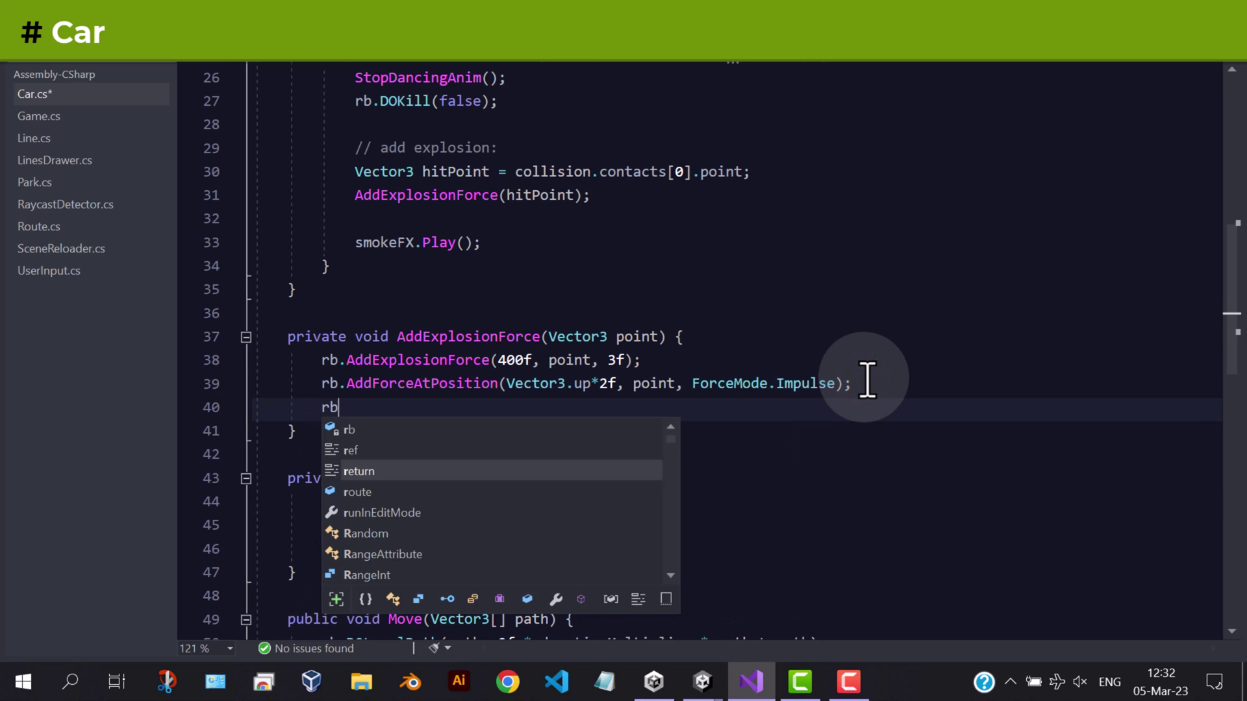
pyautogui.write('.addt')
pyautogui.press('Tab')
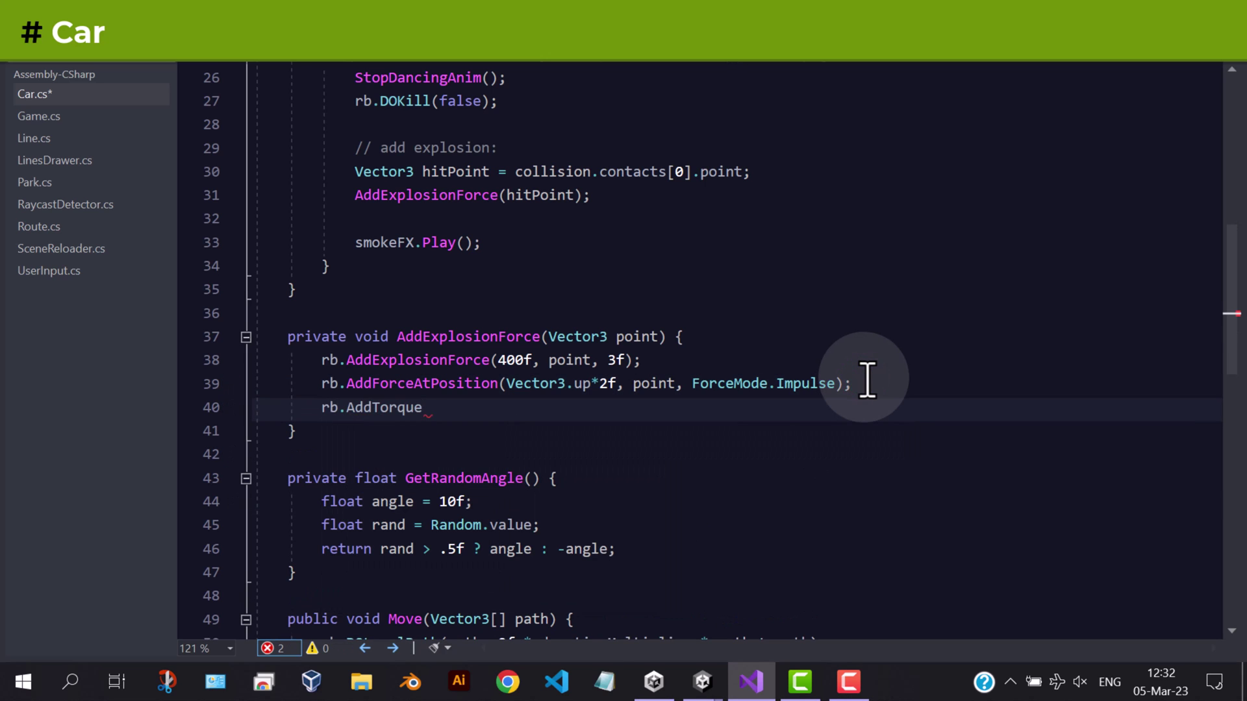
pyautogui.write('(new ')
pyautogui.write('vec')
pyautogui.press('Tab')
pyautogui.write('(')
pyautogui.press('End')
pyautogui.moveTo(406, 479); pyautogui.dragTo(543, 478)
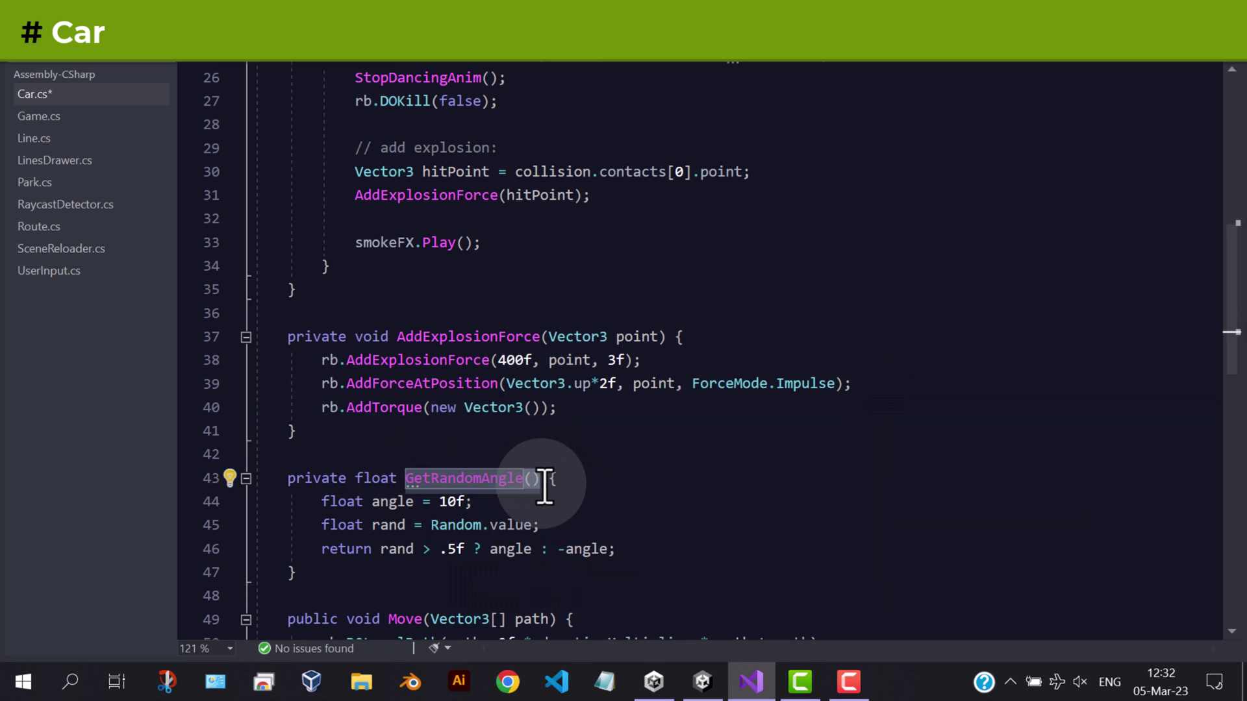
pyautogui.hotkey('ctrl', 'c')
pyautogui.click(532, 407)
pyautogui.hotkey('ctrl', 'v')
pyautogui.write(',')
pyautogui.hotkey('ctrl', 'v')
pyautogui.write(',')
pyautogui.hotkey('ctrl', 'v')
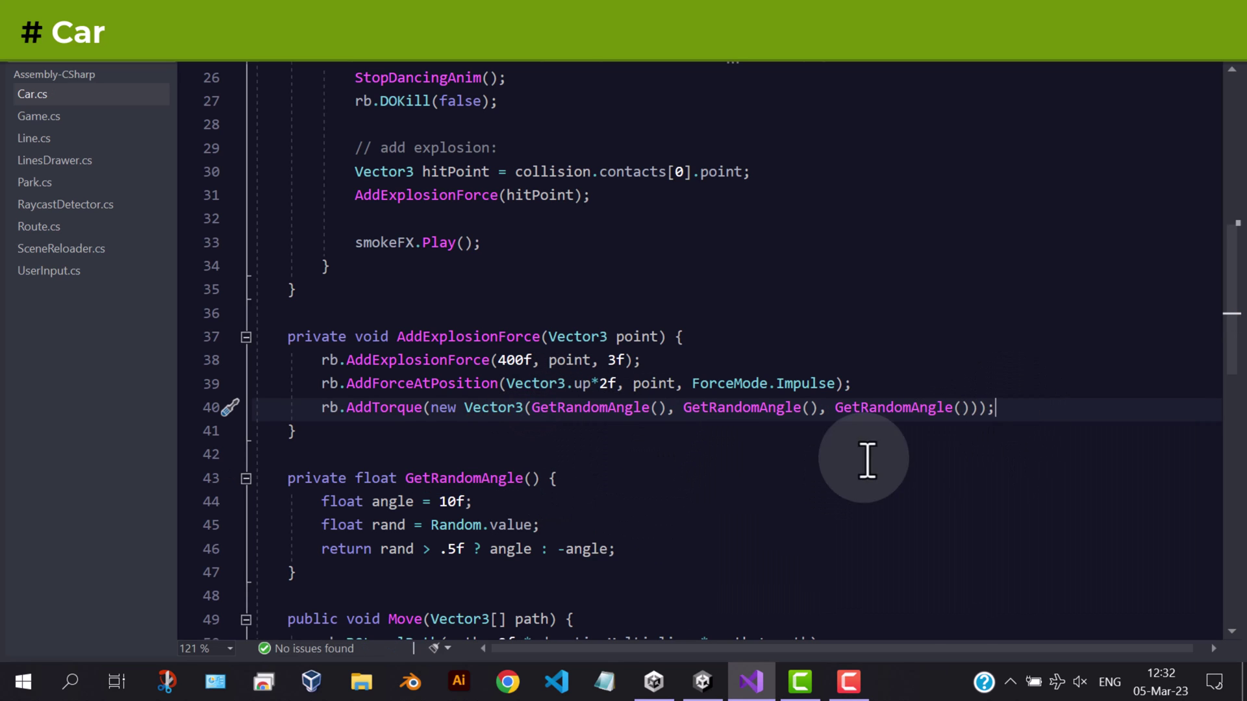
pyautogui.click(1018, 408)
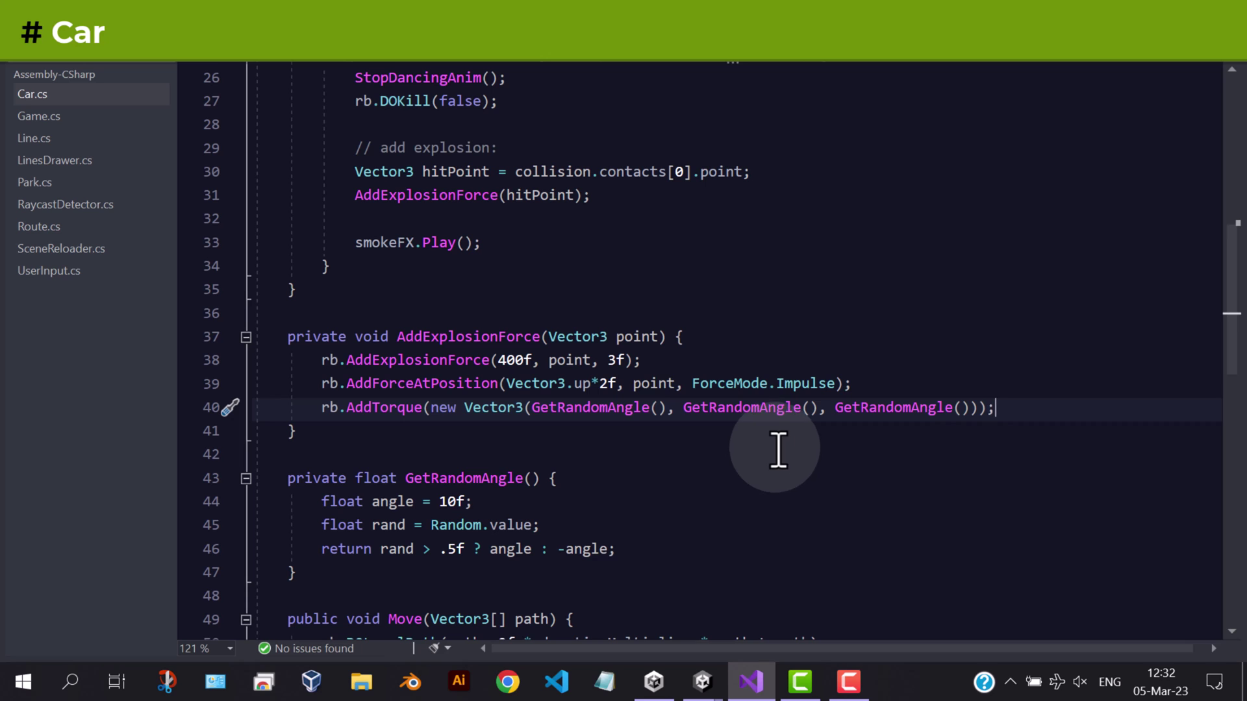
pyautogui.scroll(2, 672, 336)
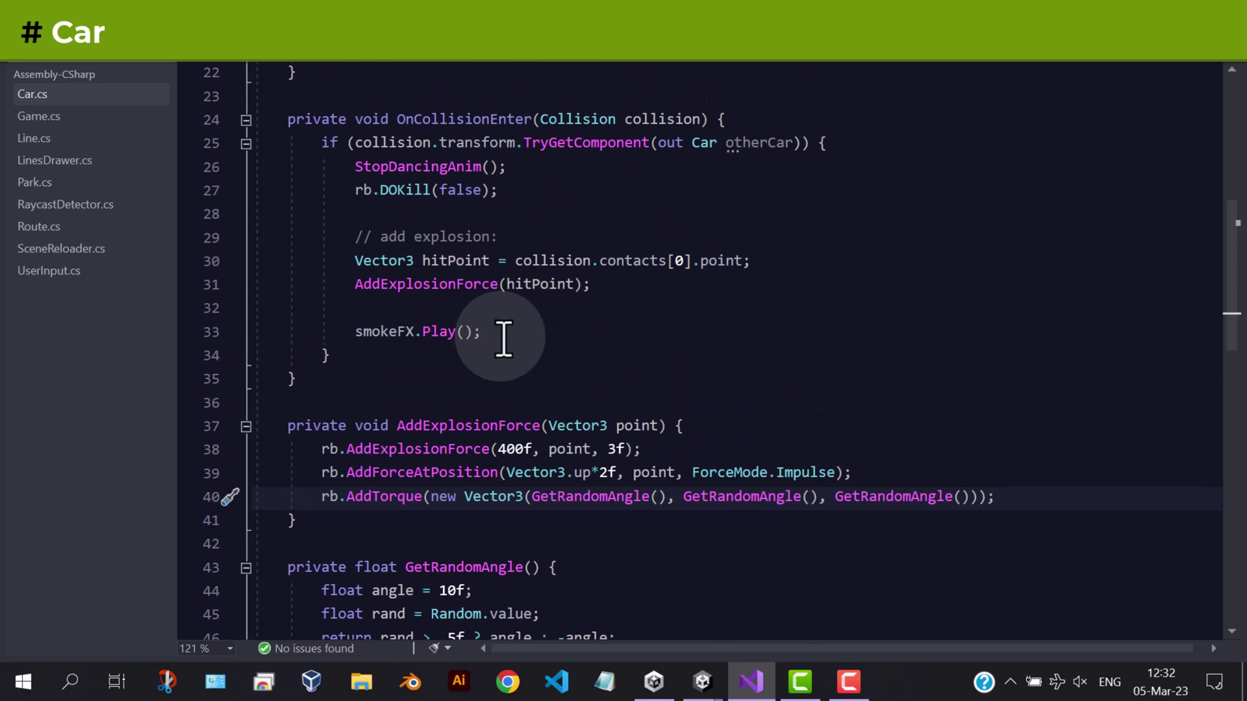
# In Game.cs, duplicate the OnCarEntersPark event as OnCarCollision, and save
pyautogui.click(503, 332)
pyautogui.press('Return')
pyautogui.press('Return')
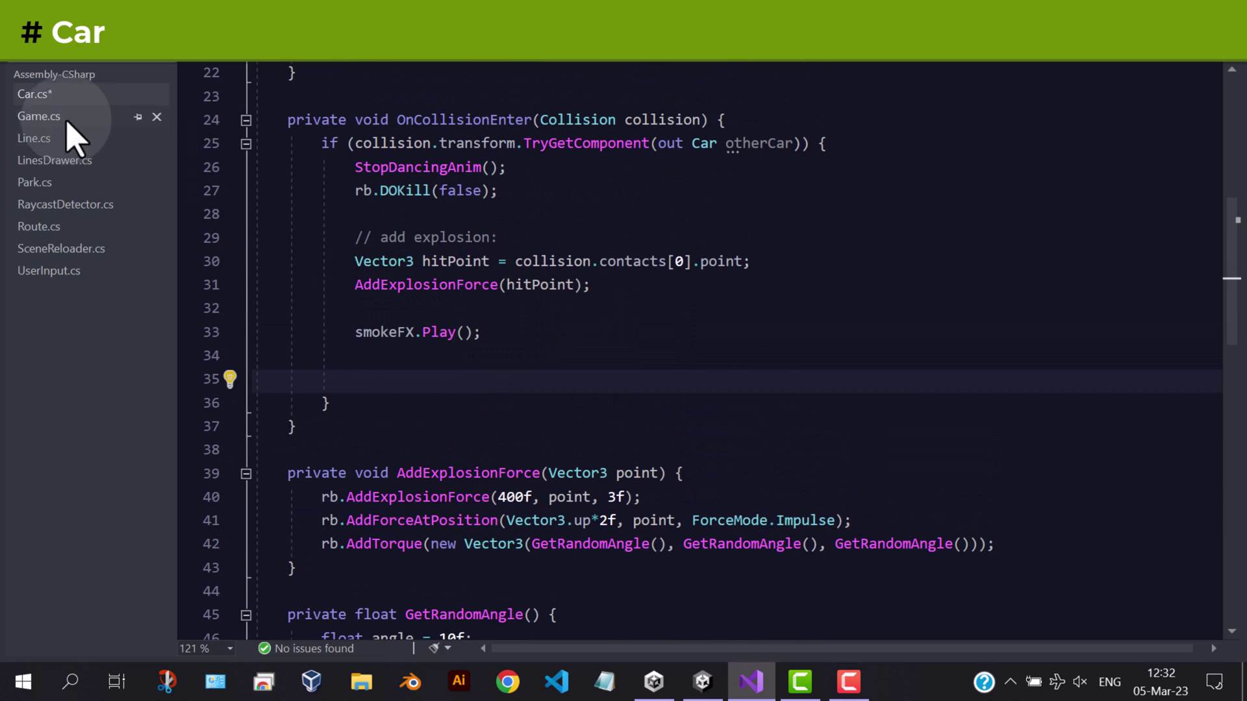
pyautogui.click(39, 116)
pyautogui.scroll(4, 601, 312)
pyautogui.scroll(3, 601, 312)
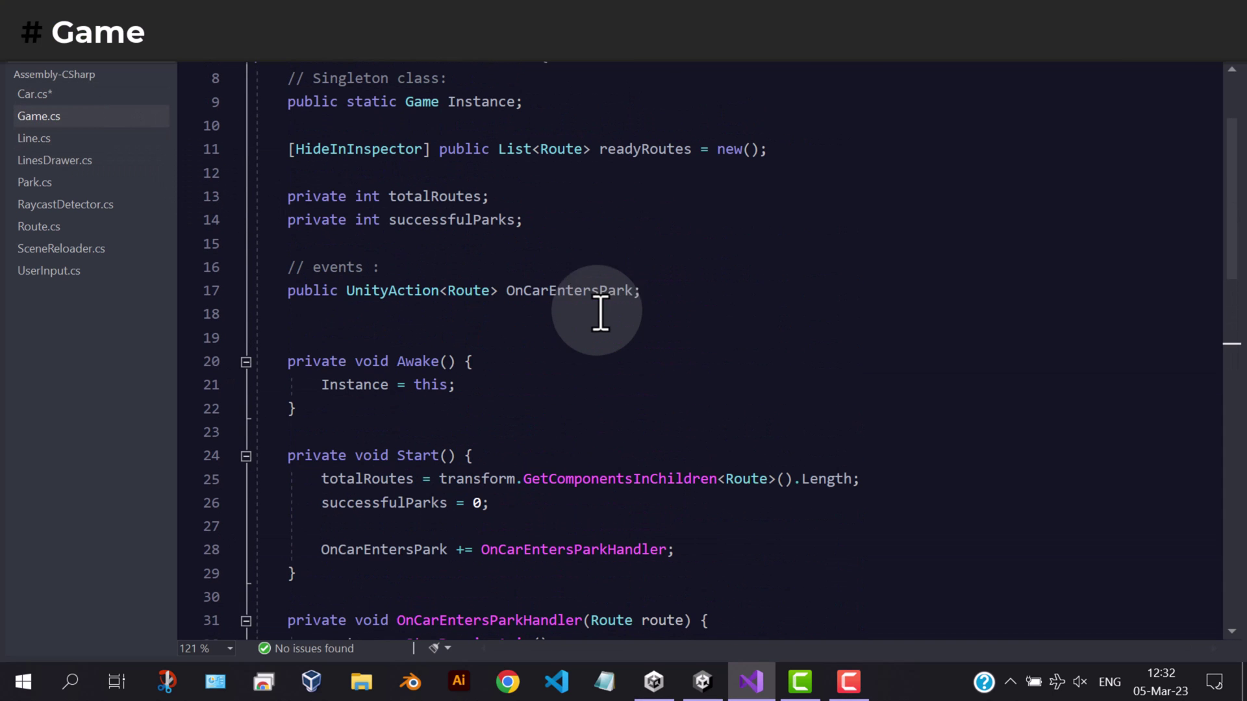
pyautogui.click(654, 291)
pyautogui.hotkey('ctrl', 'd')
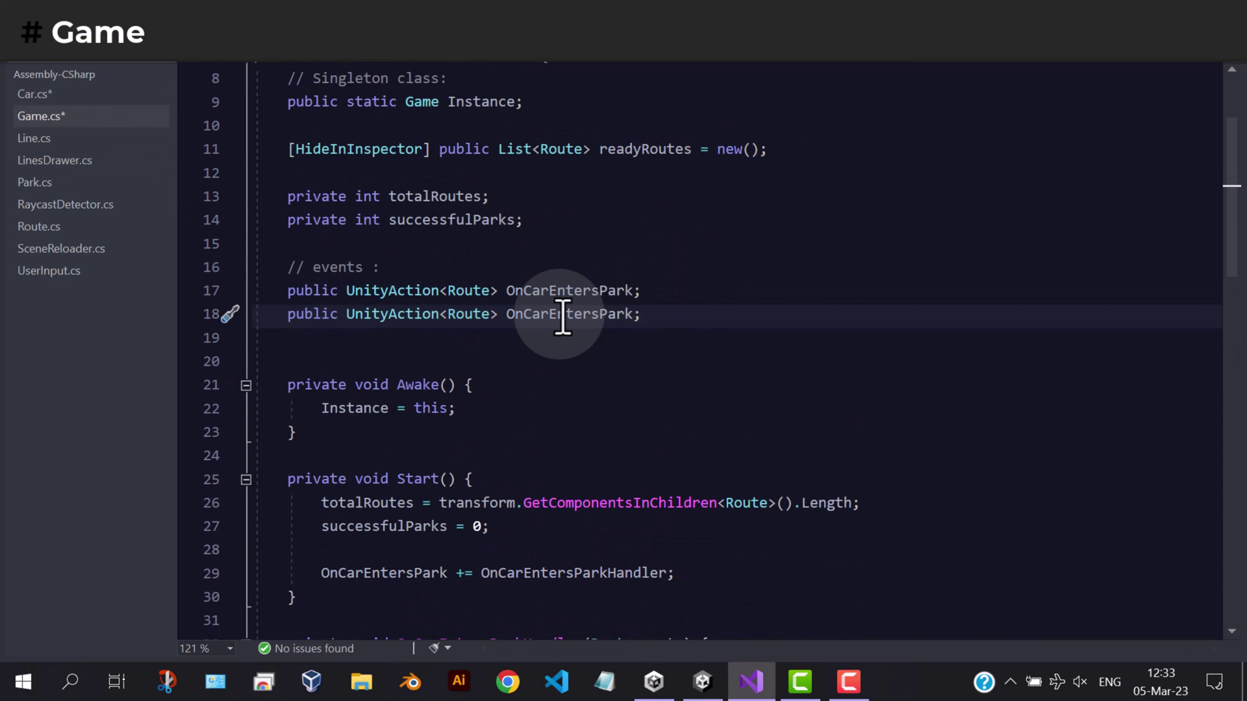
pyautogui.doubleClick(561, 313)
pyautogui.write('OnCarColli')
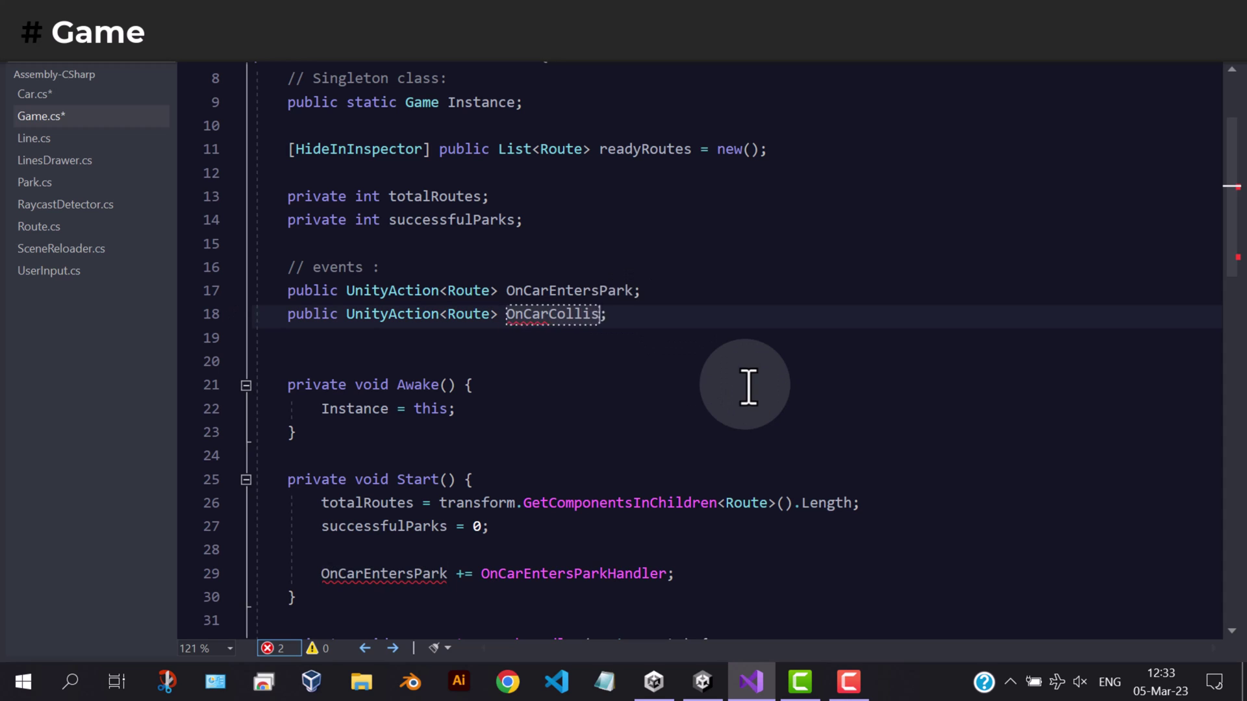
pyautogui.write('sion')
pyautogui.hotkey('ctrl', 's')
pyautogui.click(670, 369)
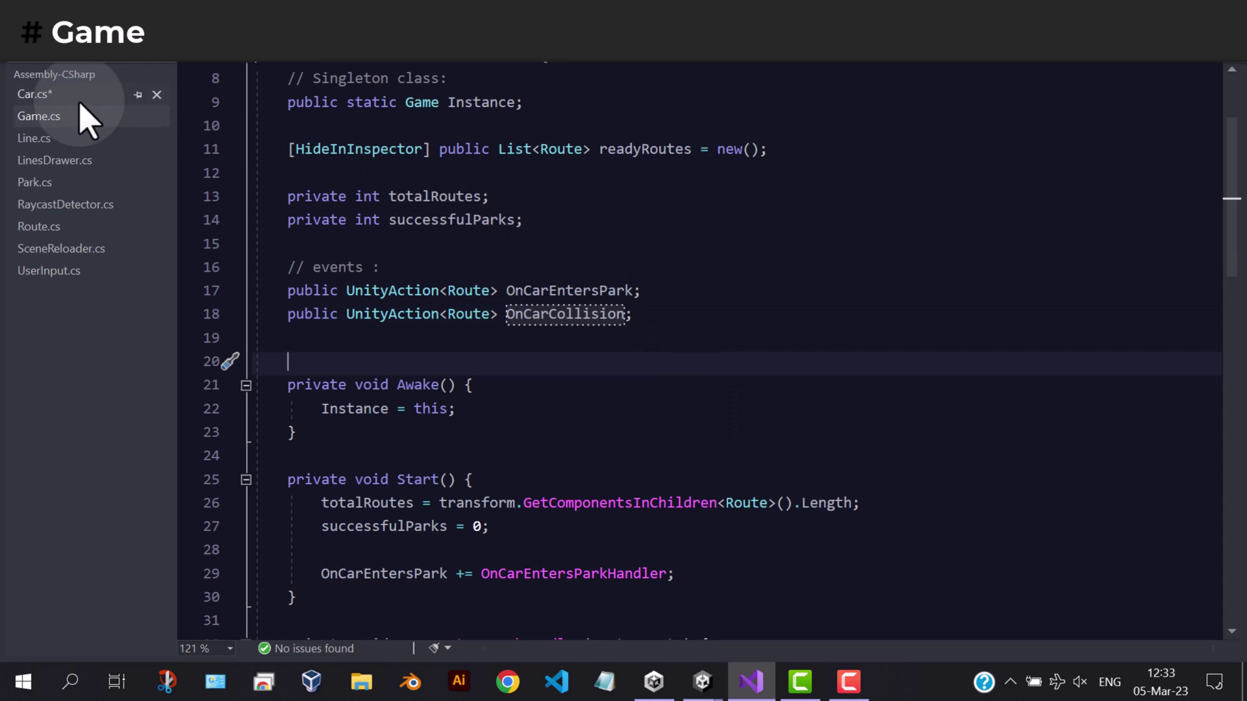
# In Car.cs, add Game.Instance.OnCarCollision?.Invoke() after the smoke effect call
pyautogui.click(34, 94)
pyautogui.click(407, 379)
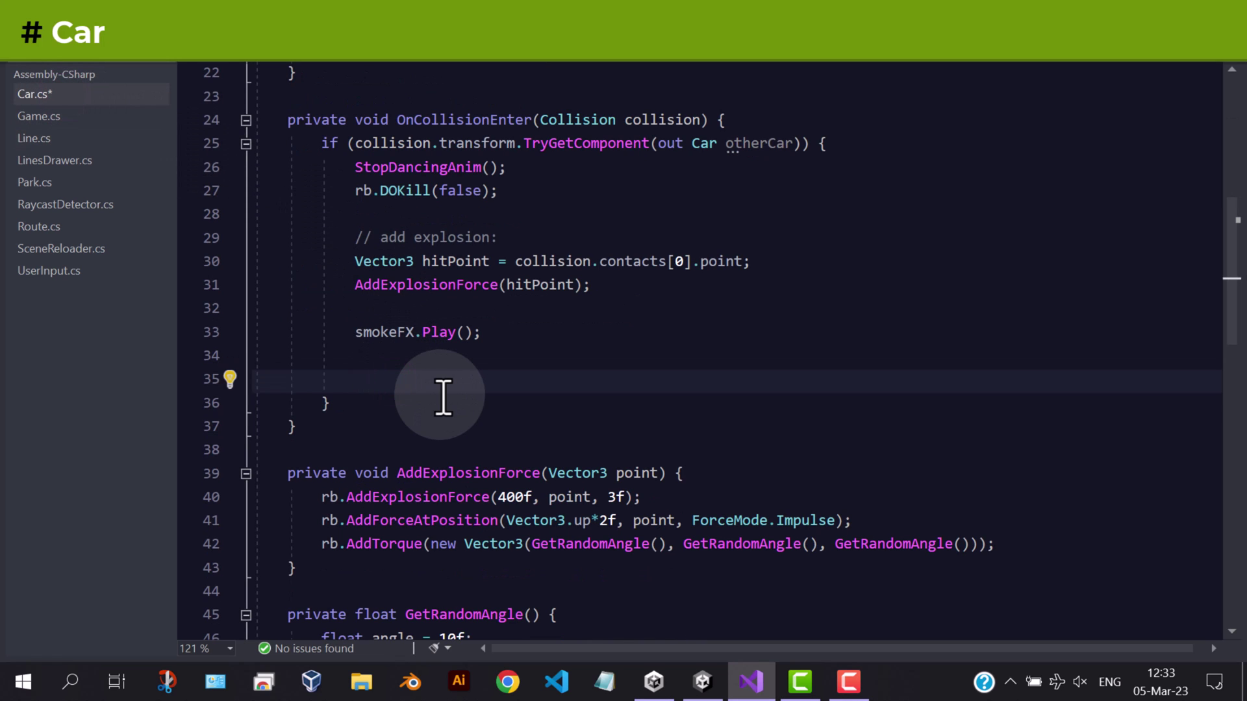
pyautogui.write('Game.Inst')
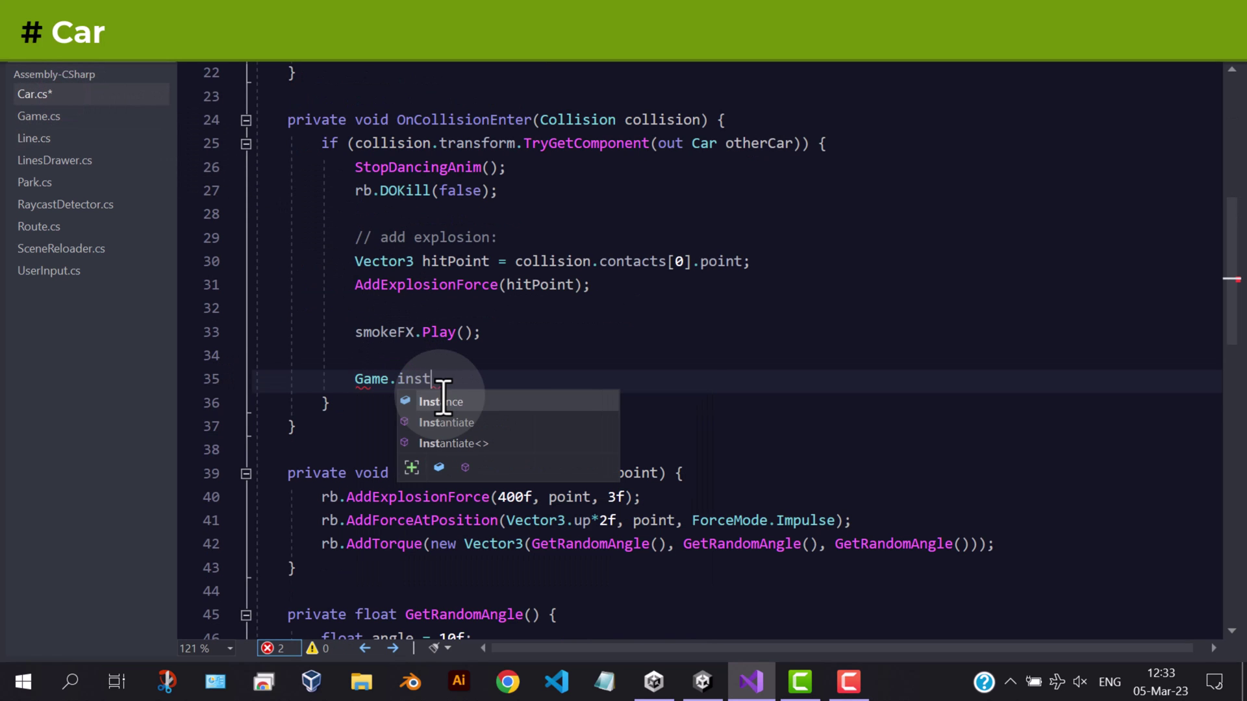
pyautogui.write('ance.oncar')
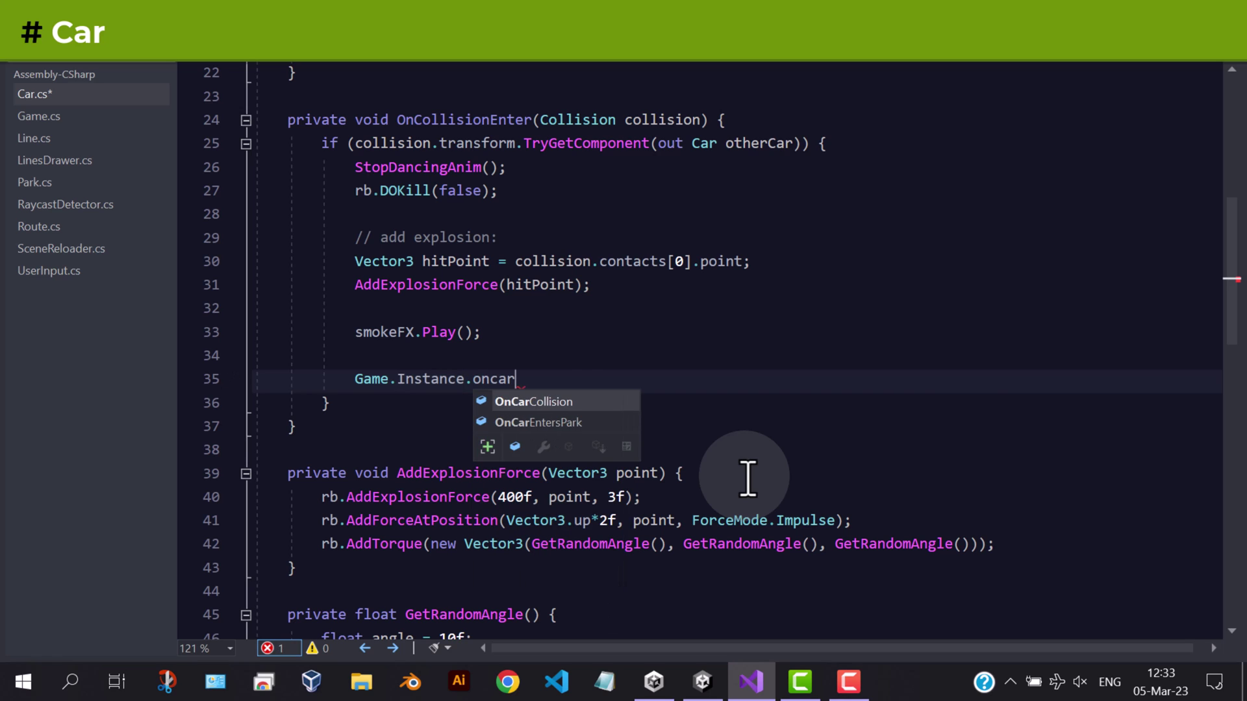
pyautogui.press('Tab')
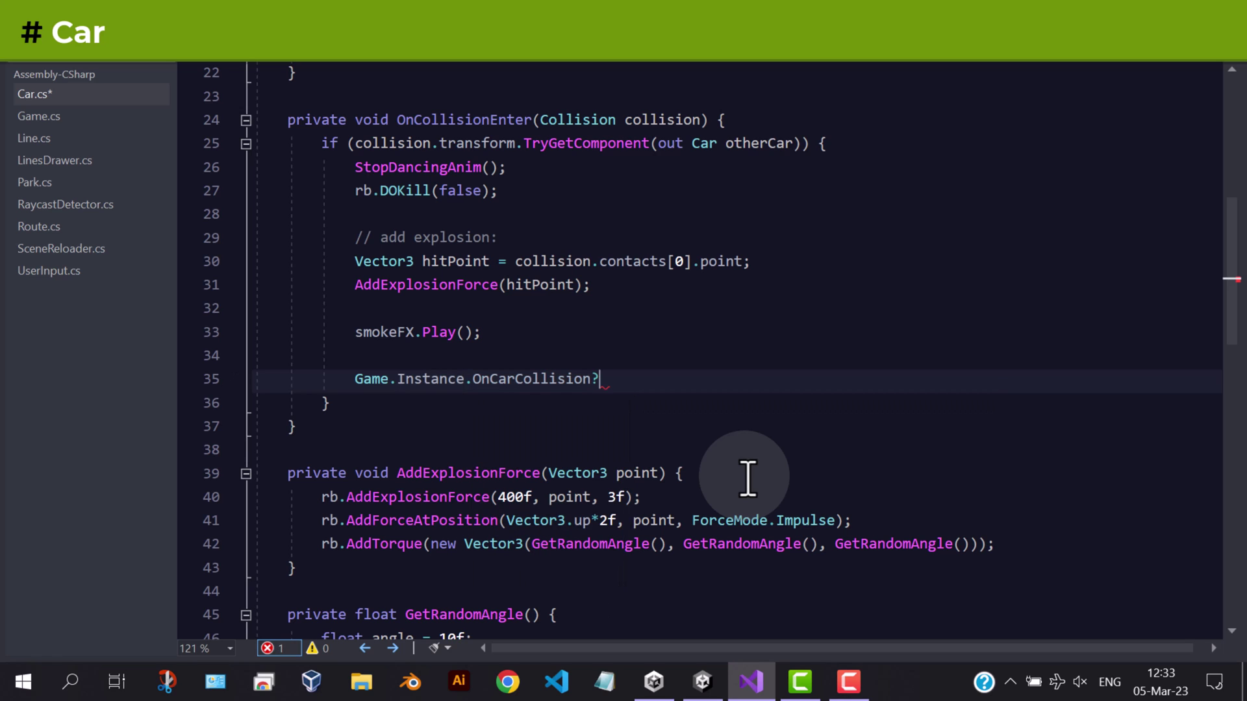
pyautogui.write('.in')
pyautogui.press('Tab')
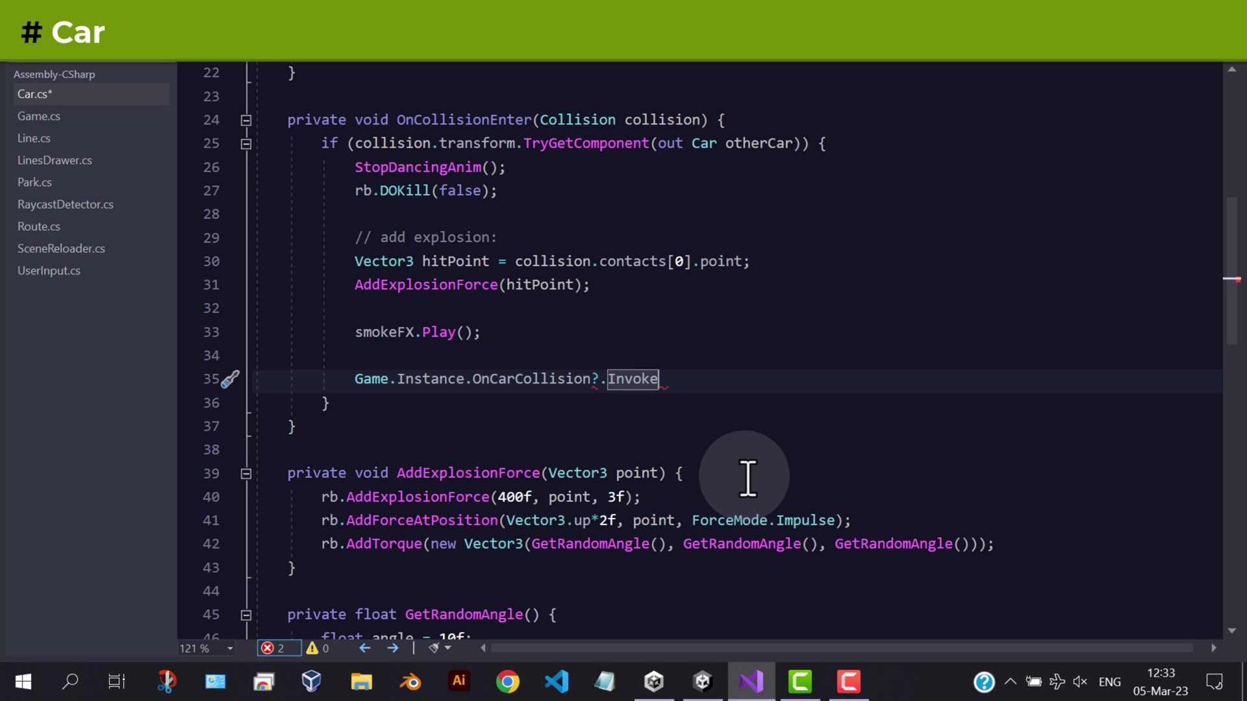
pyautogui.press('Right')
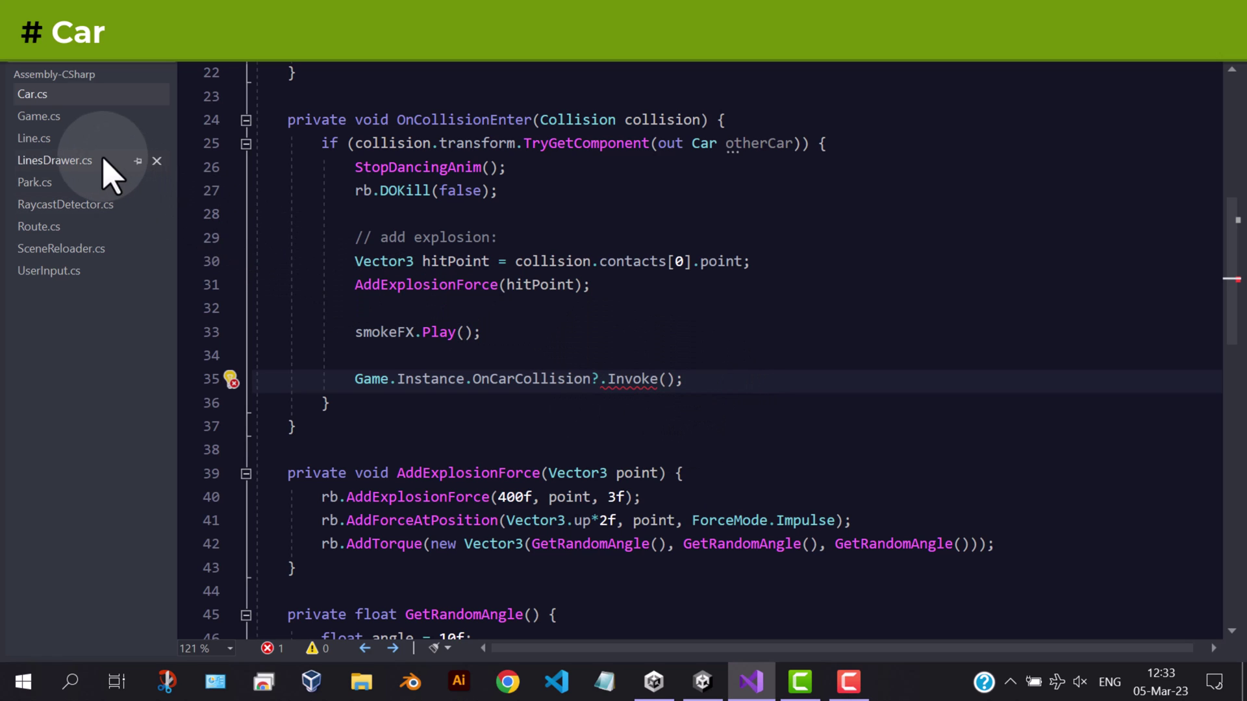
# Remove the Route type parameter from the OnCarCollision event in Game.cs
pyautogui.click(39, 117)
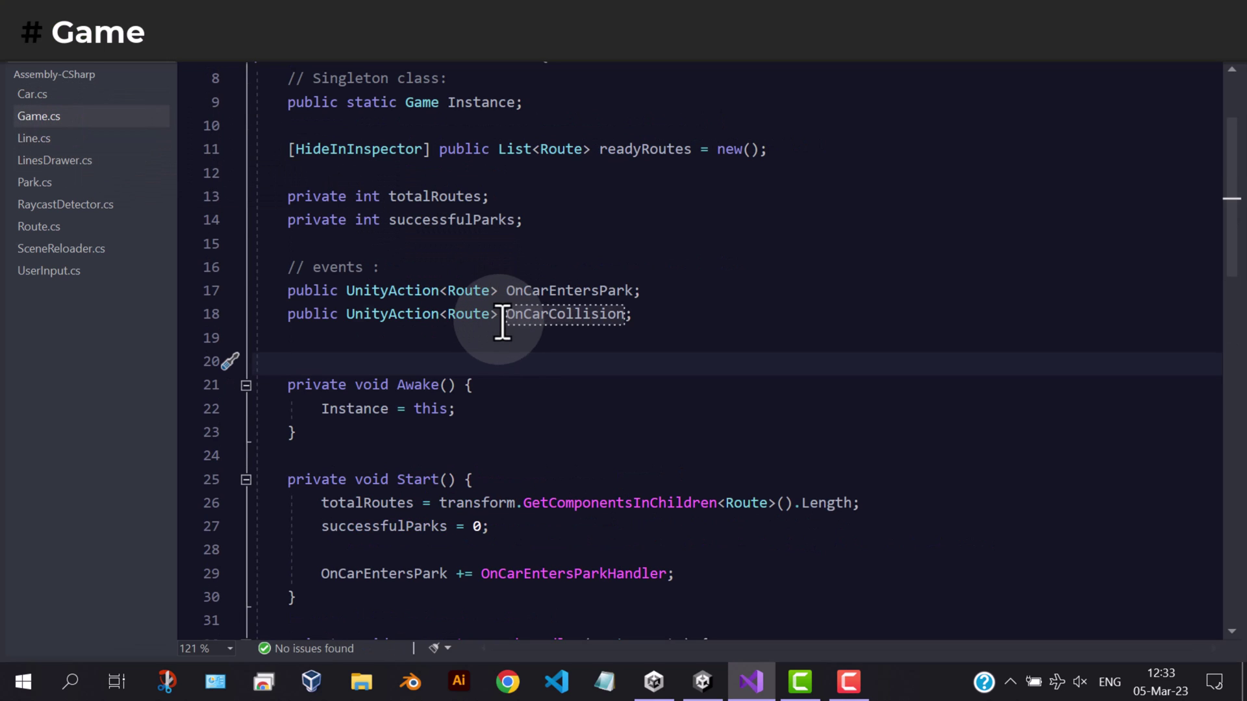
pyautogui.moveTo(504, 313); pyautogui.dragTo(443, 314)
pyautogui.press('BackSpace')
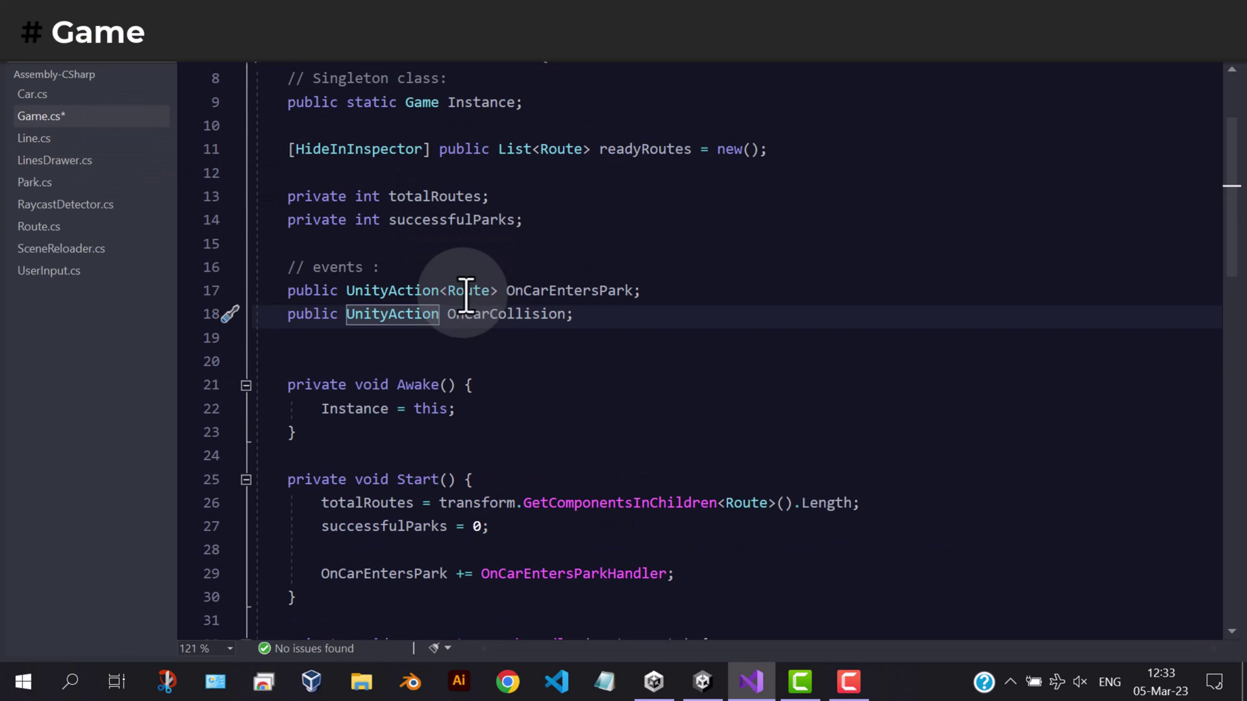
pyautogui.scroll(-2, 590, 318)
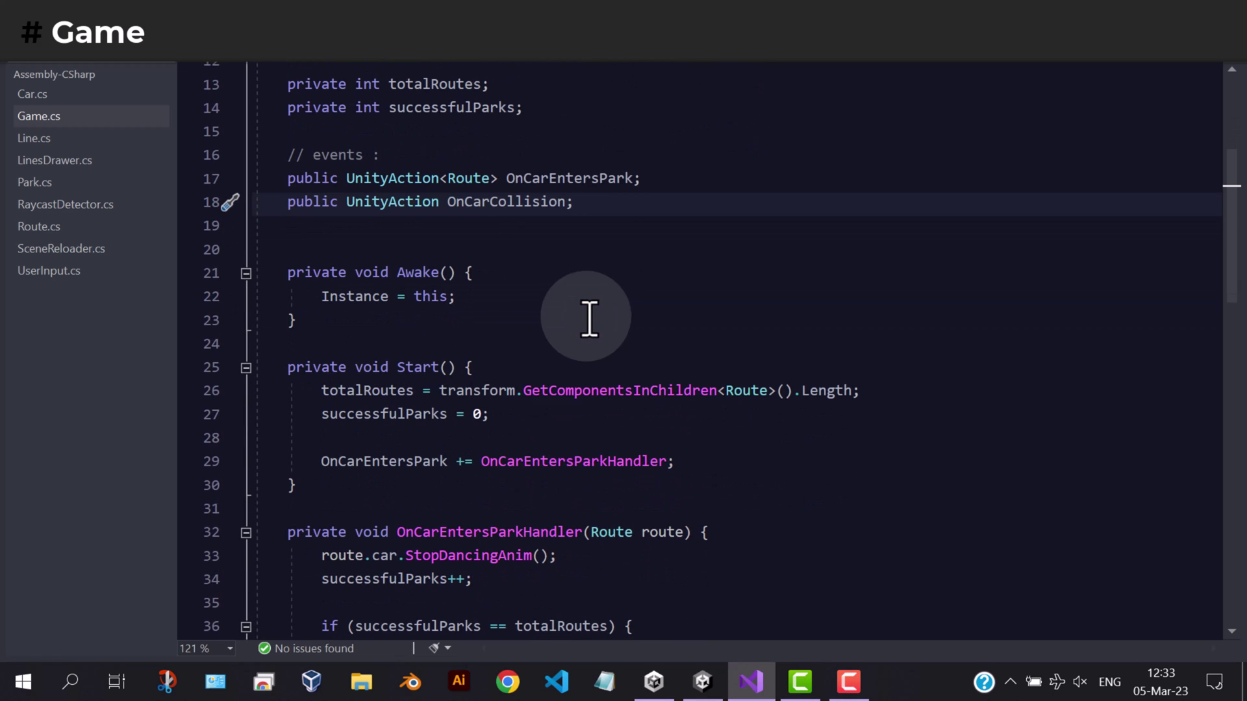
# In Start, subscribe to the event with OnCarCollision += OnCarCollisionHandler
pyautogui.click(695, 468)
pyautogui.press('Return')
pyautogui.write('oncar')
pyautogui.press('Tab')
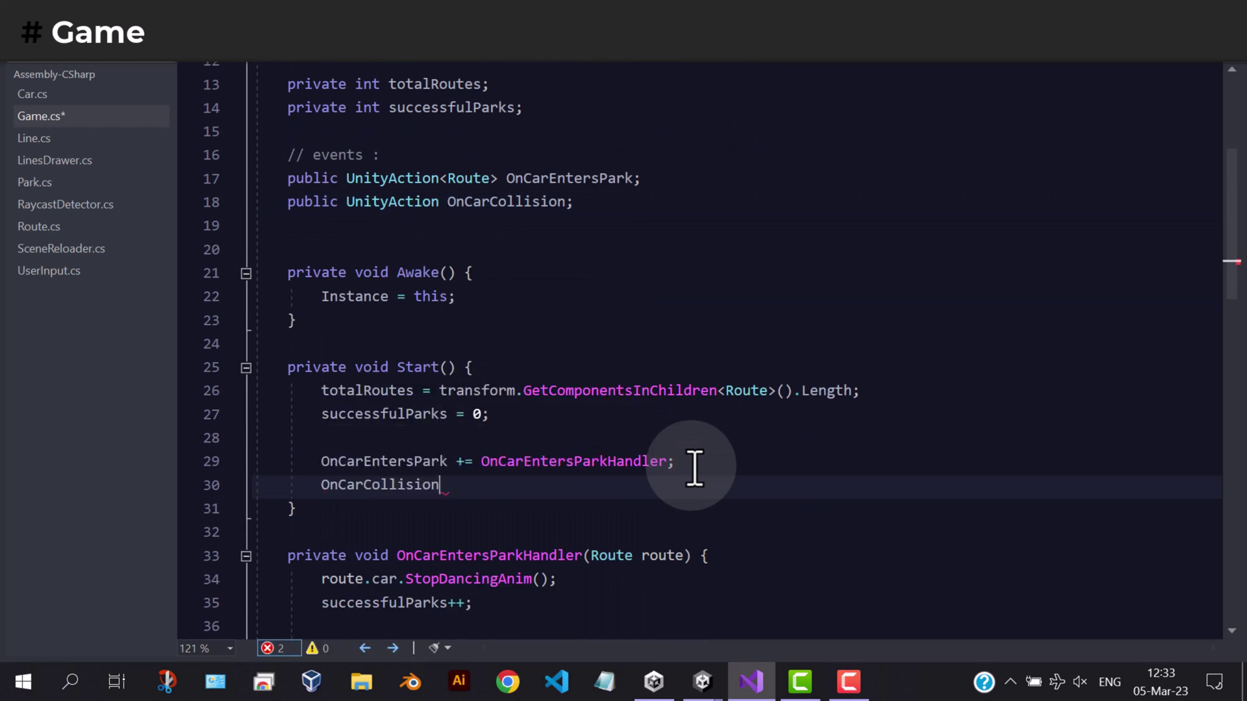
pyautogui.write('+=')
pyautogui.doubleClick(360, 485)
pyautogui.hotkey('ctrl', 'c')
pyautogui.click(517, 486)
pyautogui.hotkey('ctrl', 'v')
pyautogui.write('Han')
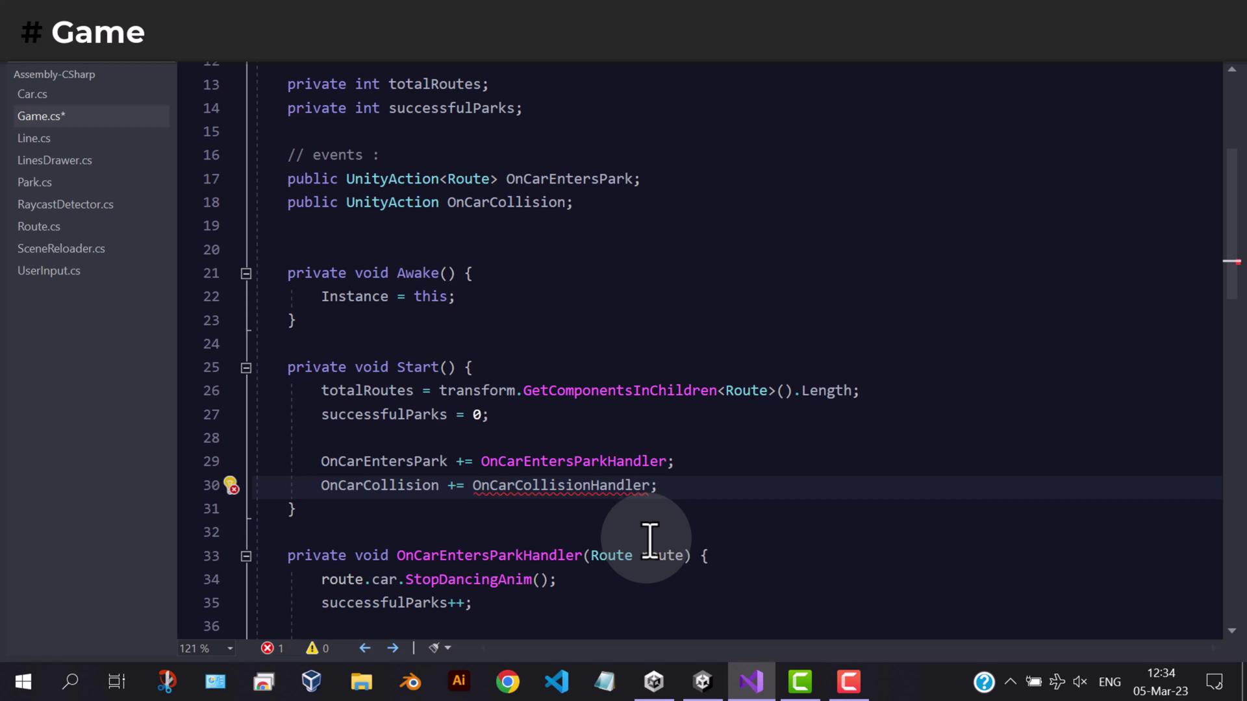
# Generate OnCarCollisionHandler and replace its NotImplementedException with Debug.Log("Gameover")
pyautogui.click(233, 486)
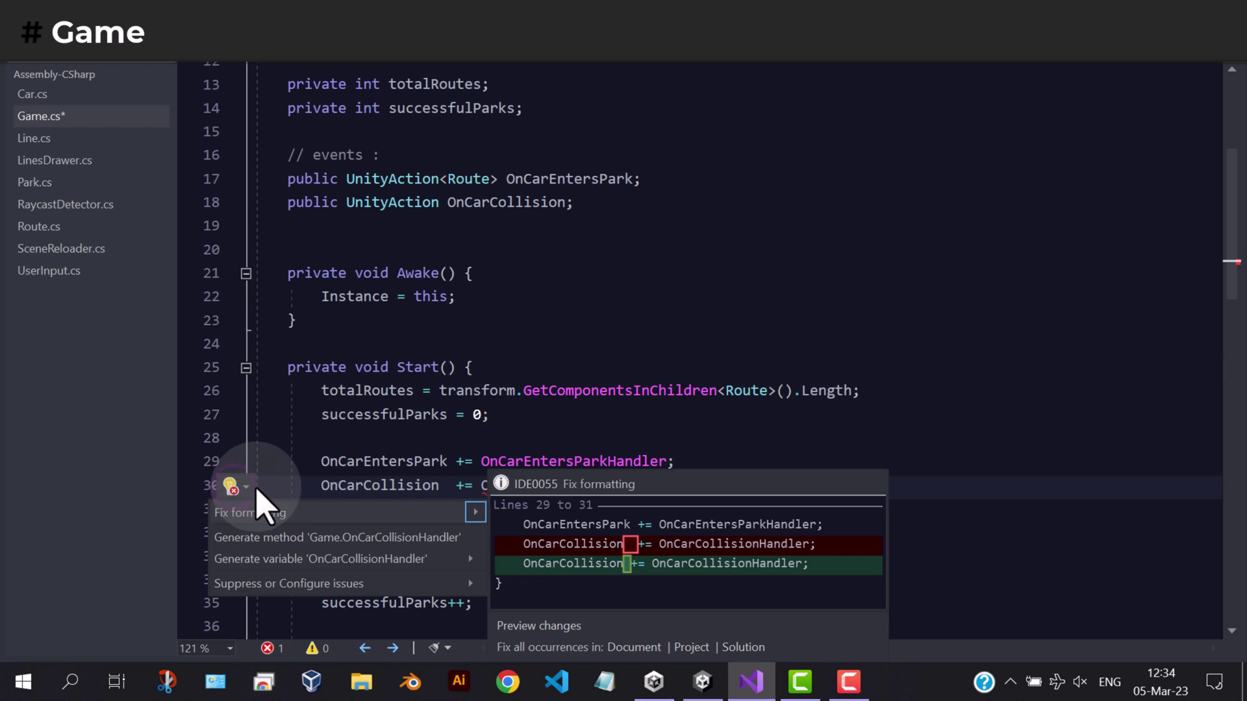
pyautogui.click(266, 512)
pyautogui.click(293, 509)
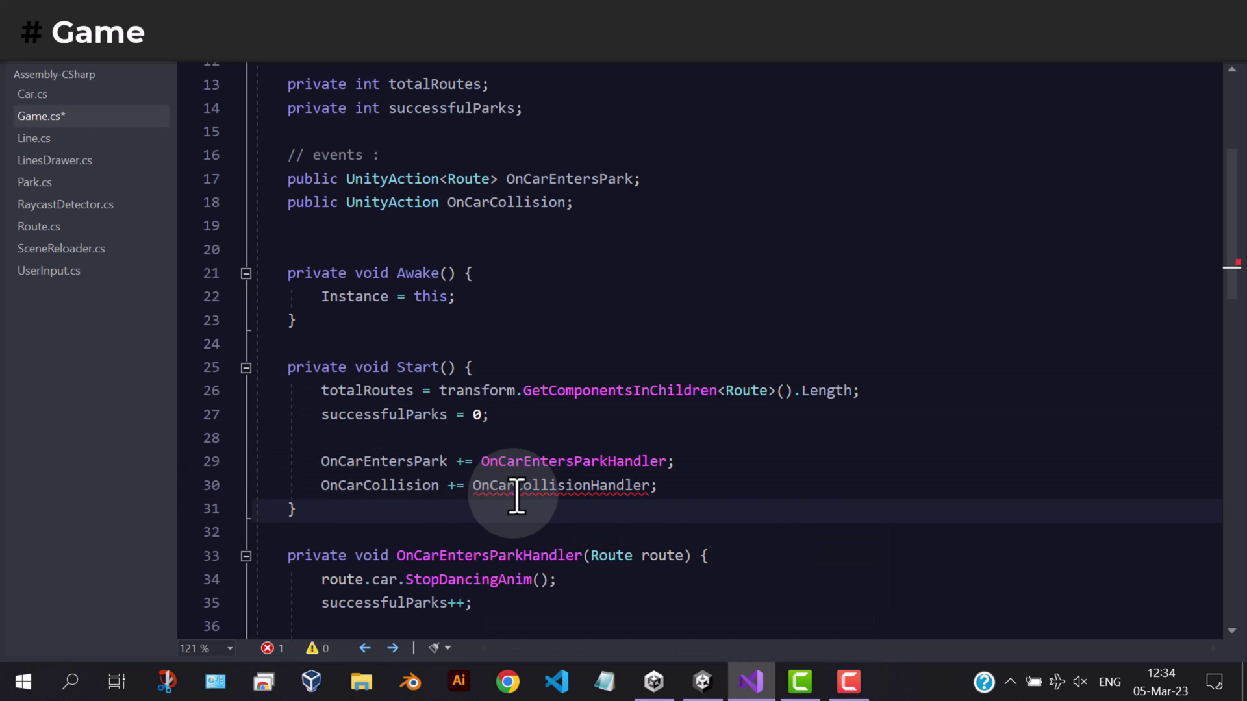
pyautogui.click(519, 485)
pyautogui.click(232, 486)
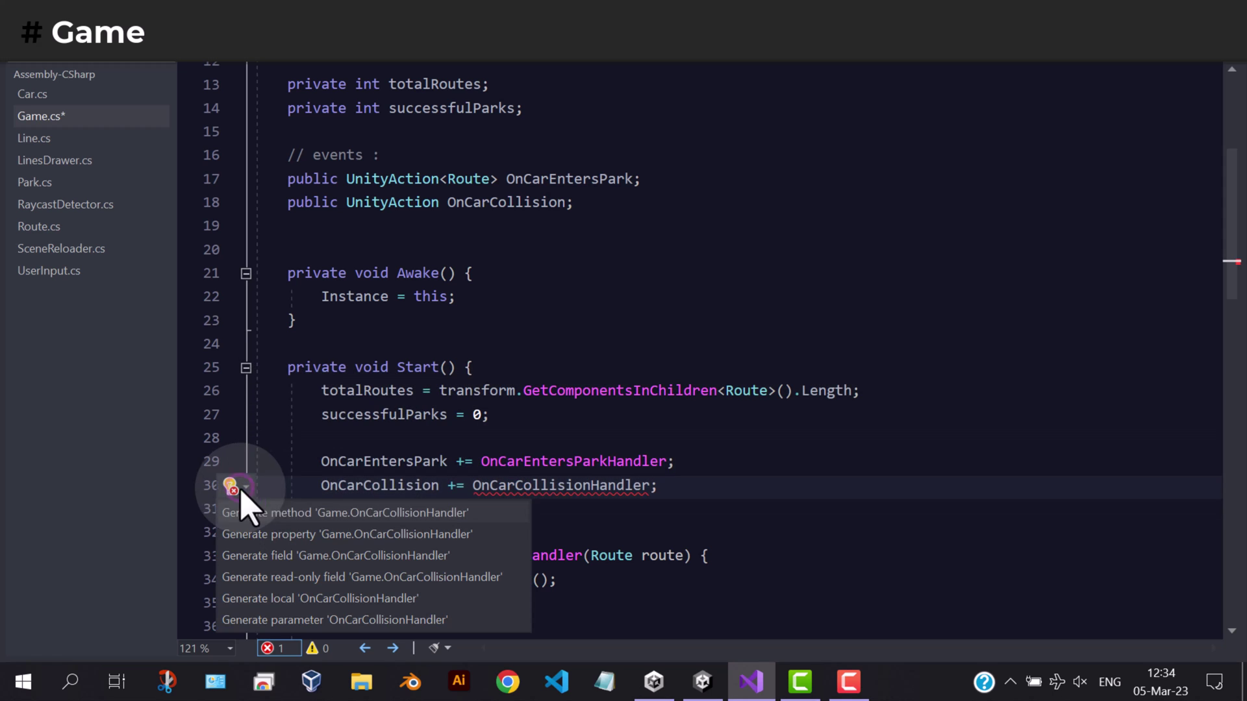
pyautogui.click(429, 513)
pyautogui.scroll(-2, 464, 511)
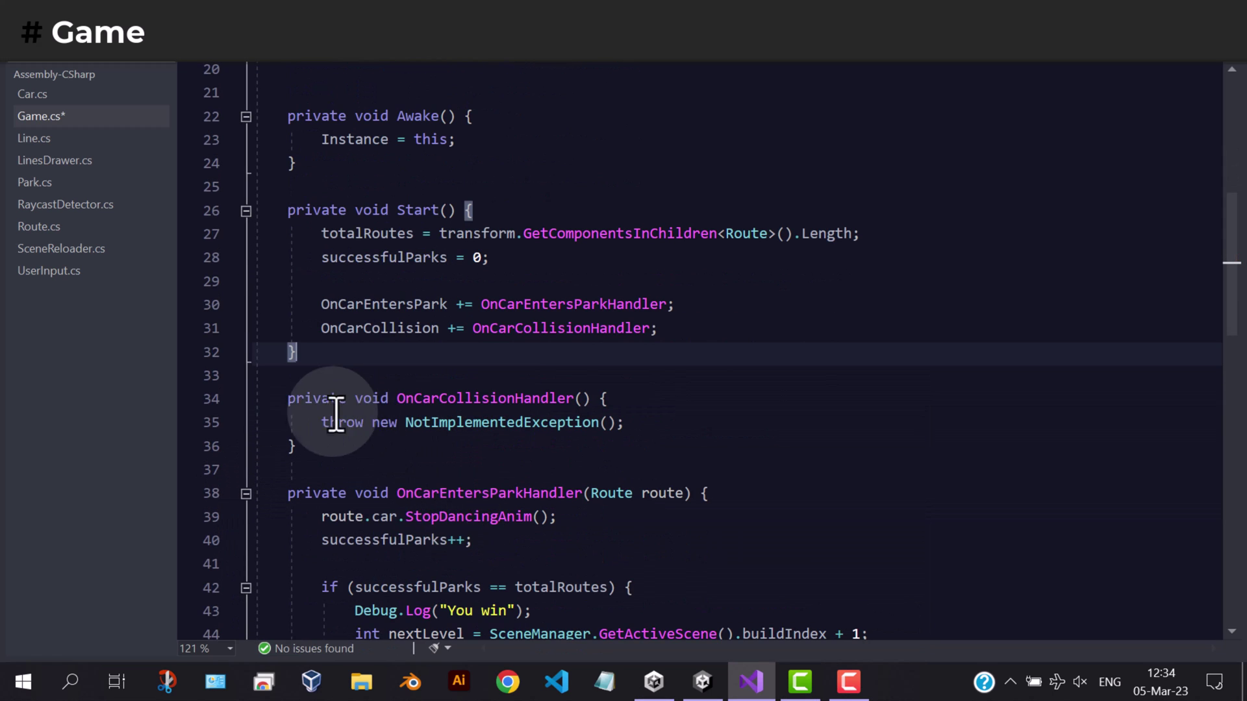
pyautogui.moveTo(288, 399); pyautogui.dragTo(478, 447)
pyautogui.click(478, 446)
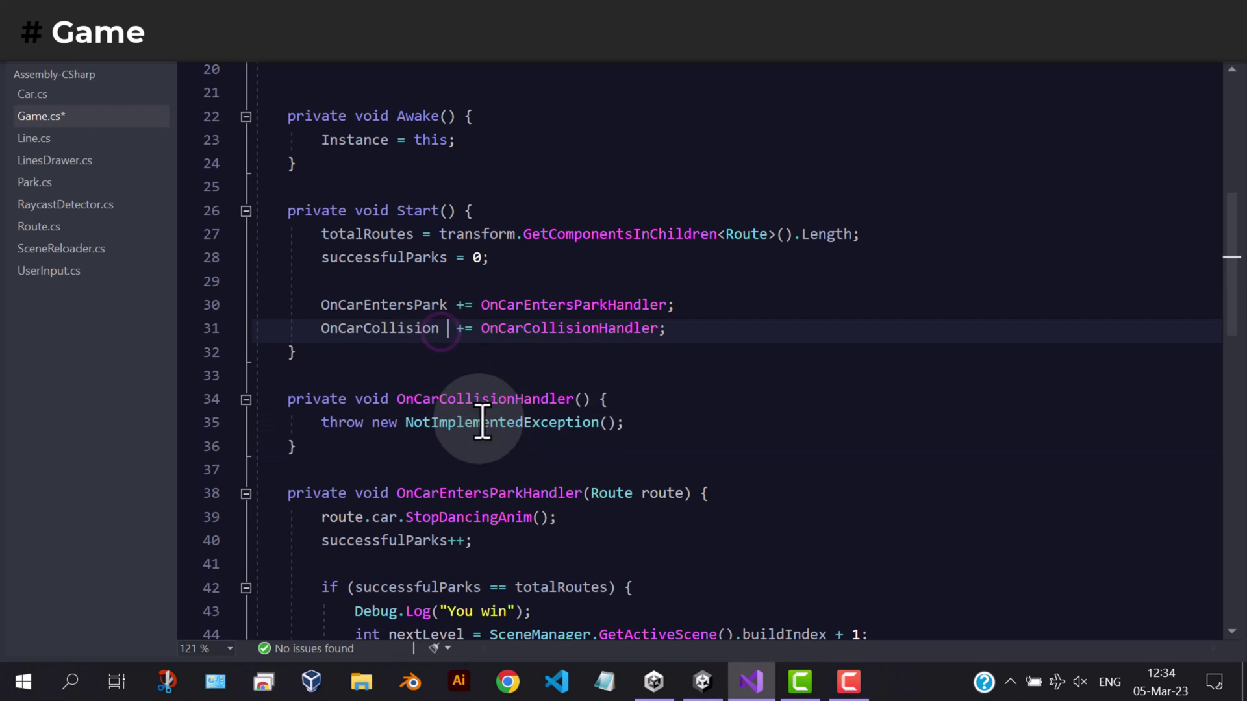
pyautogui.moveTo(624, 422); pyautogui.dragTo(321, 423)
pyautogui.write('Dbg')
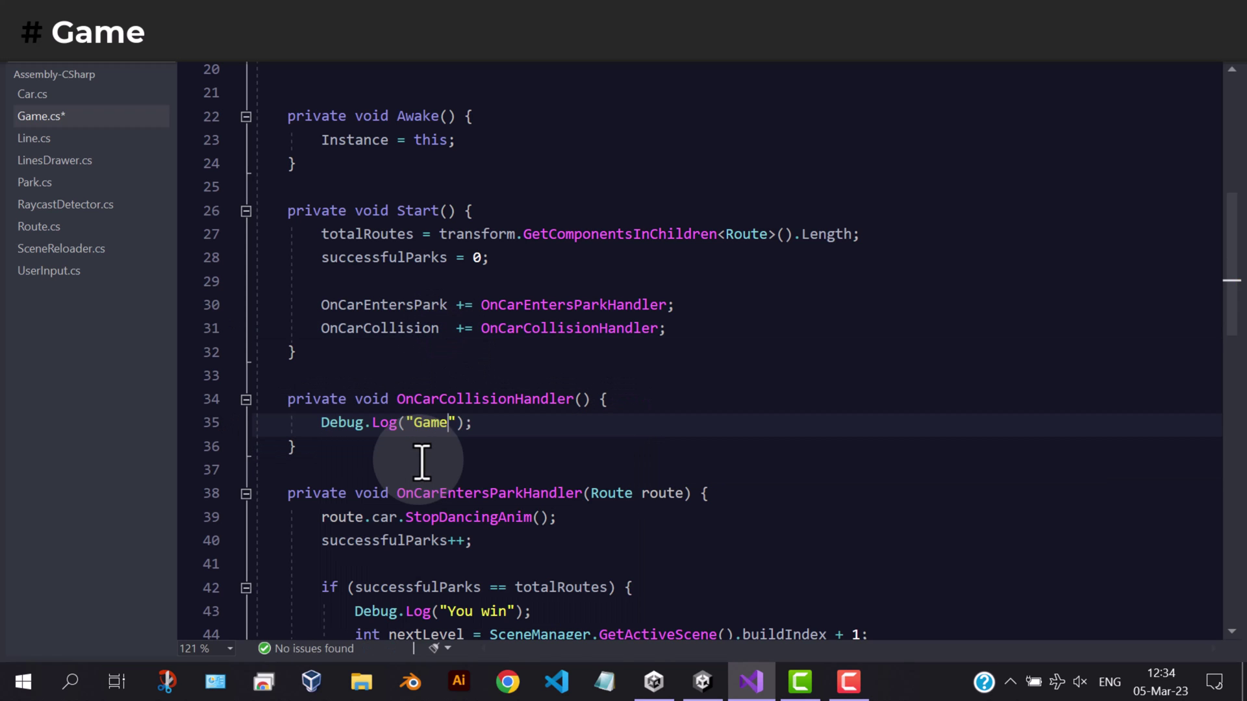
pyautogui.write('over')
pyautogui.click(536, 426)
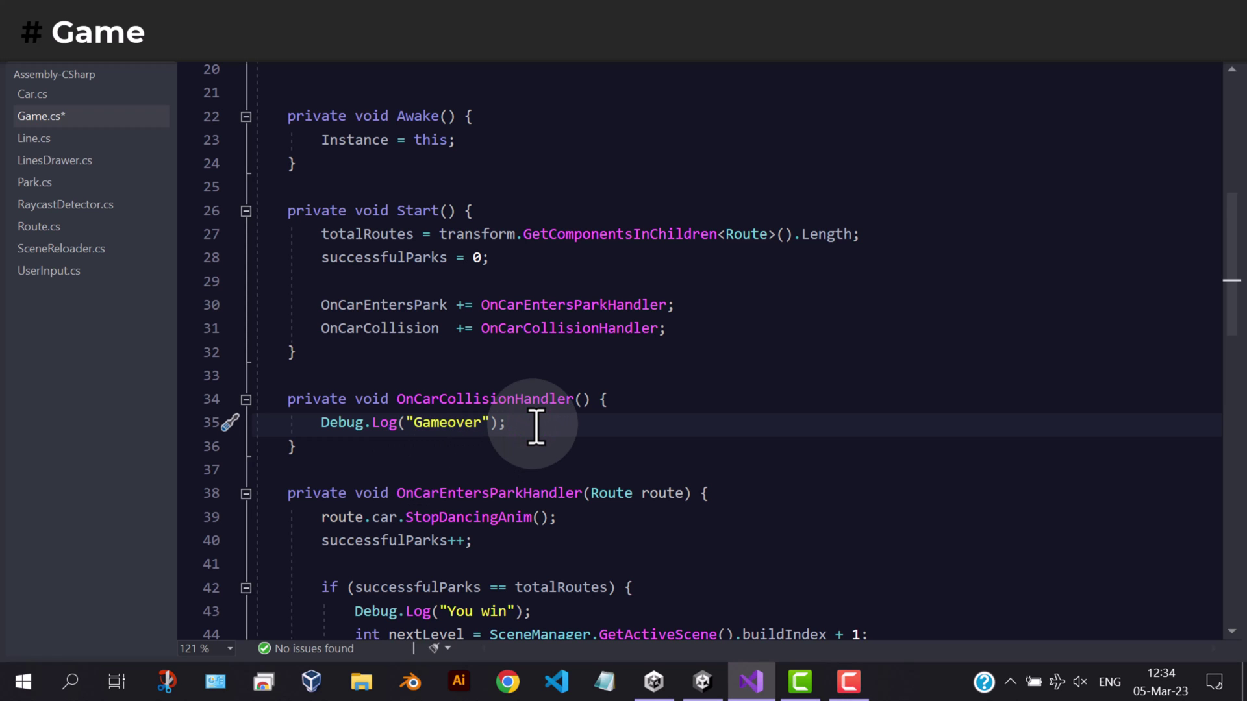
# Paste the DOVirtual.DelayedCall block under the Gameover log, set its delay to 2f, and save
pyautogui.press('Return')
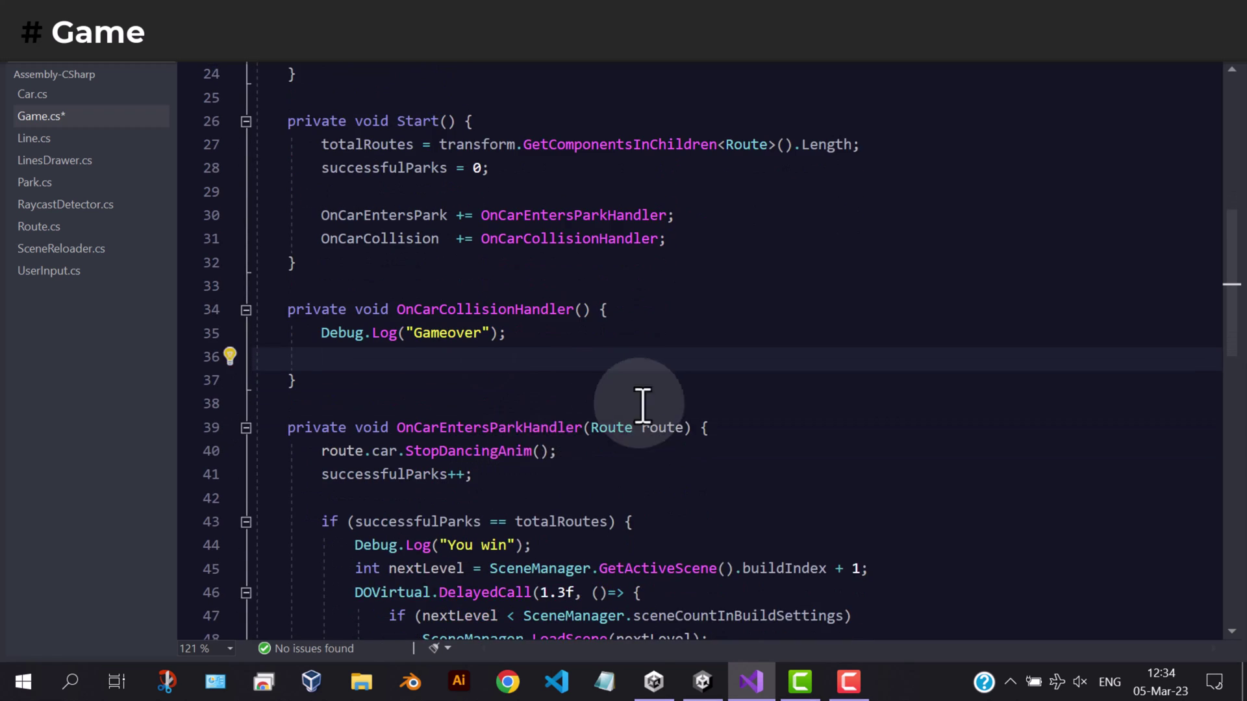
pyautogui.scroll(-5, 536, 426)
pyautogui.moveTo(355, 458); pyautogui.dragTo(382, 577)
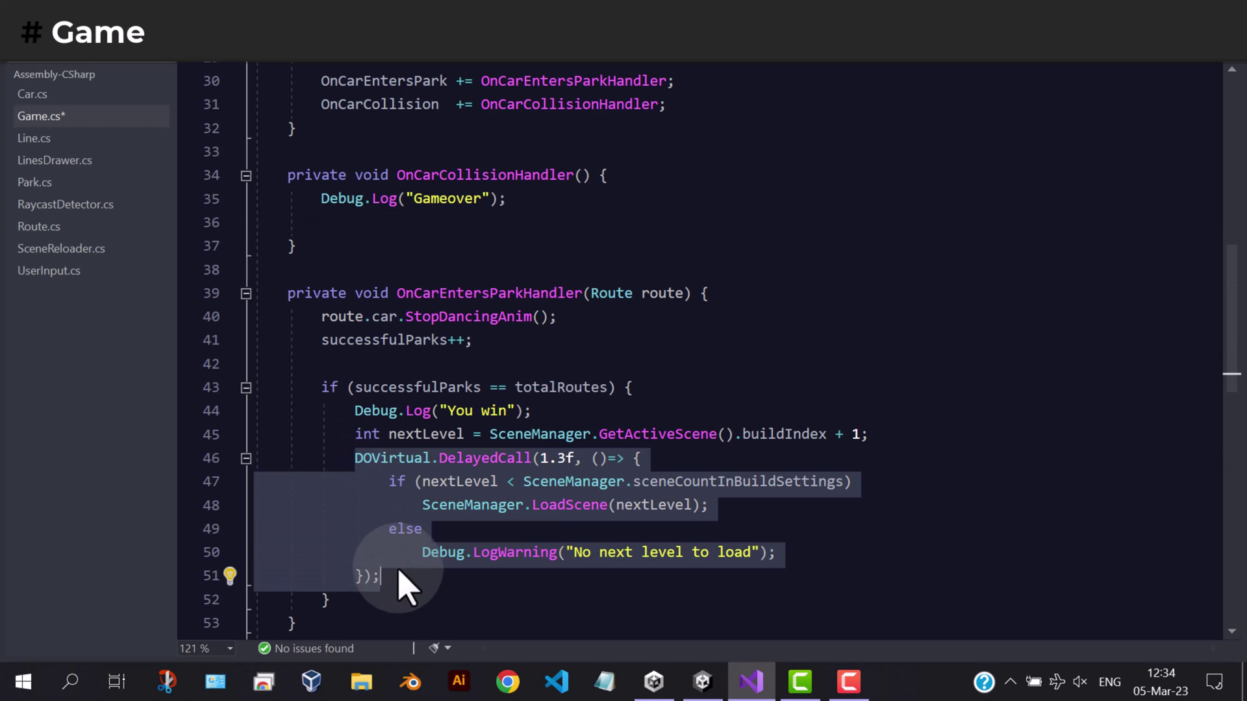
pyautogui.click(407, 224)
pyautogui.hotkey('ctrl', 'v')
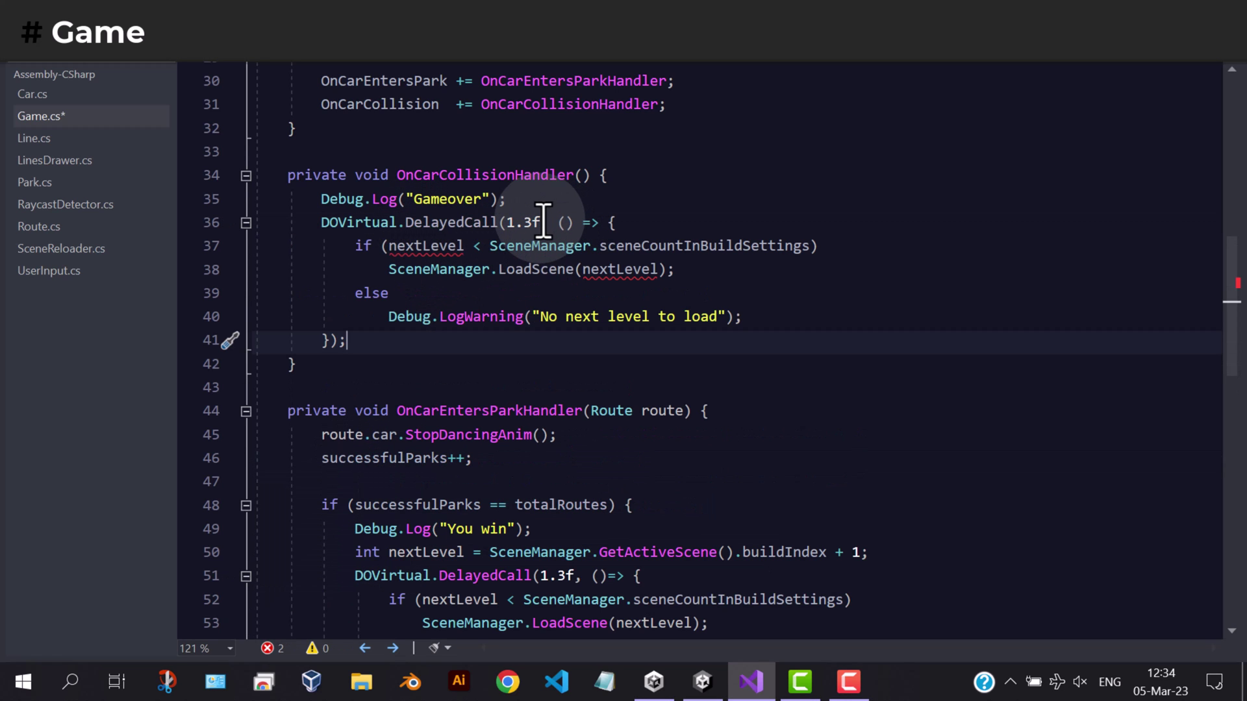
pyautogui.doubleClick(525, 222)
pyautogui.write('2')
pyautogui.hotkey('ctrl', 's')
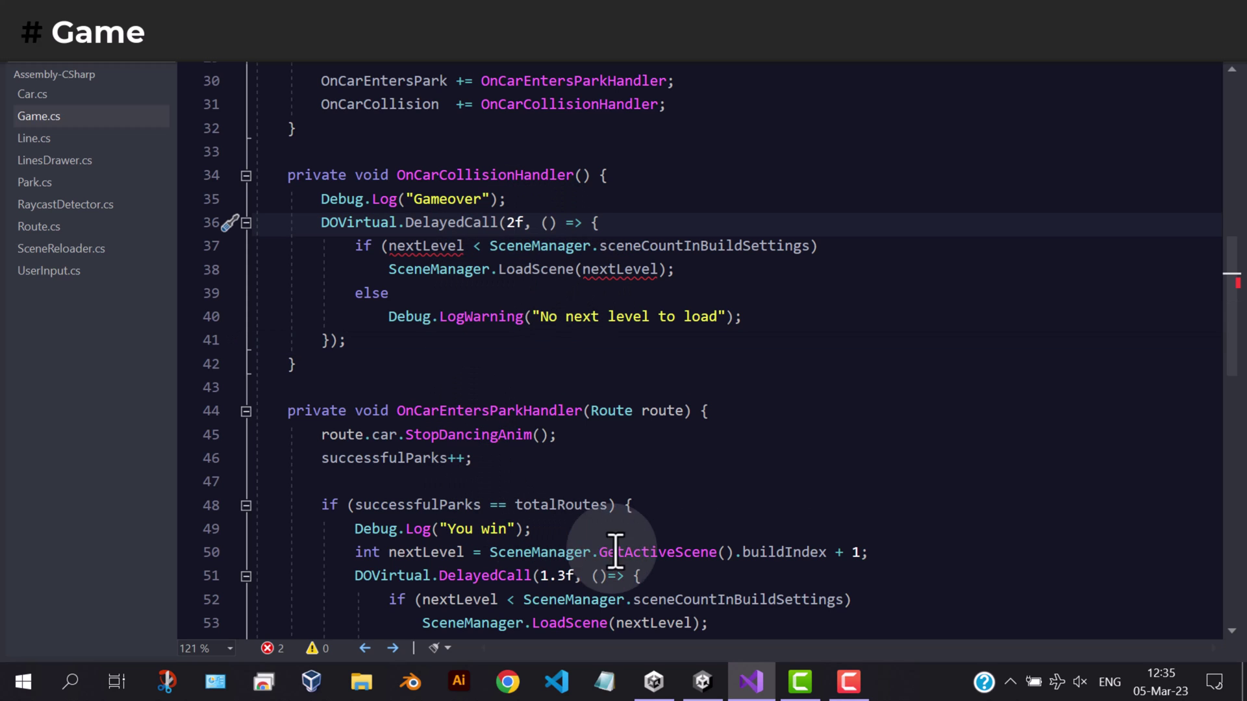
# Copy the nextLevel computation line into the collision handler
pyautogui.moveTo(893, 552); pyautogui.dragTo(893, 538)
pyautogui.click(636, 225)
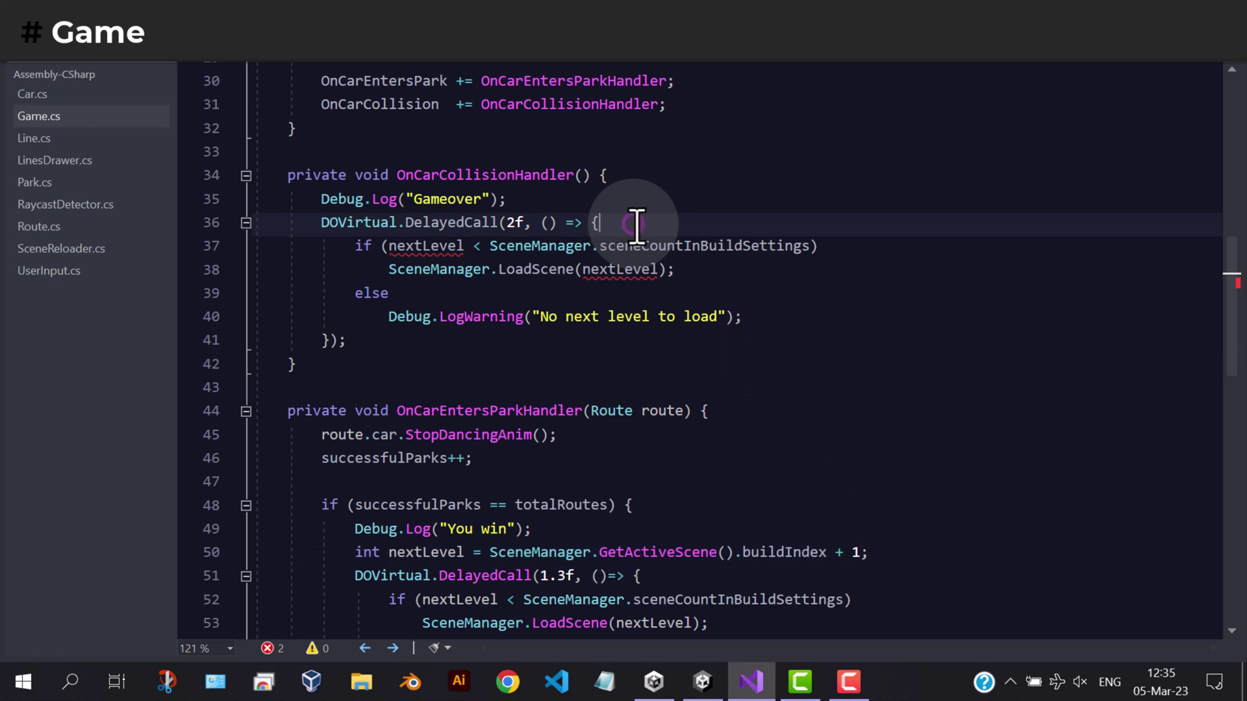
pyautogui.click(506, 199)
pyautogui.write('int nextLevel = SceneManager.GetActiveScene().buildIndex + 1;')
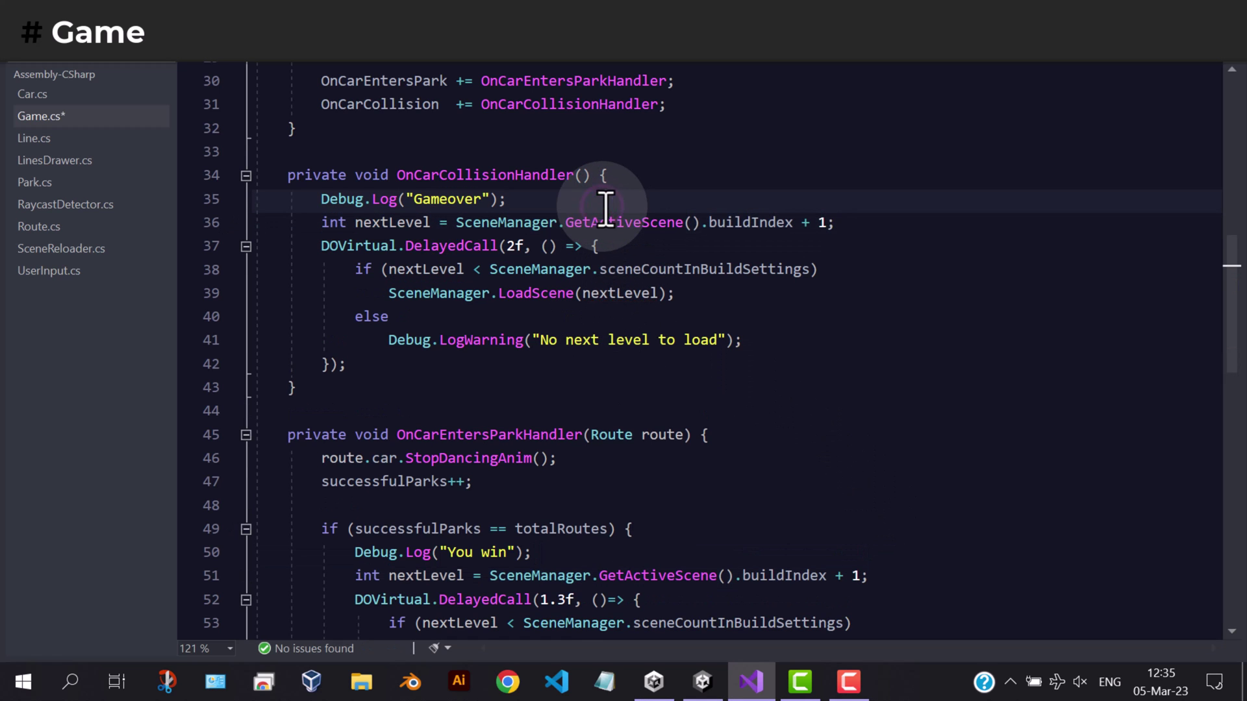
pyautogui.click(506, 199)
pyautogui.press('Return')
# Rename the copied variable to currentLevel and drop the plus one, leaving buildIndex
pyautogui.doubleClick(366, 245)
pyautogui.write('cur')
pyautogui.click(821, 246)
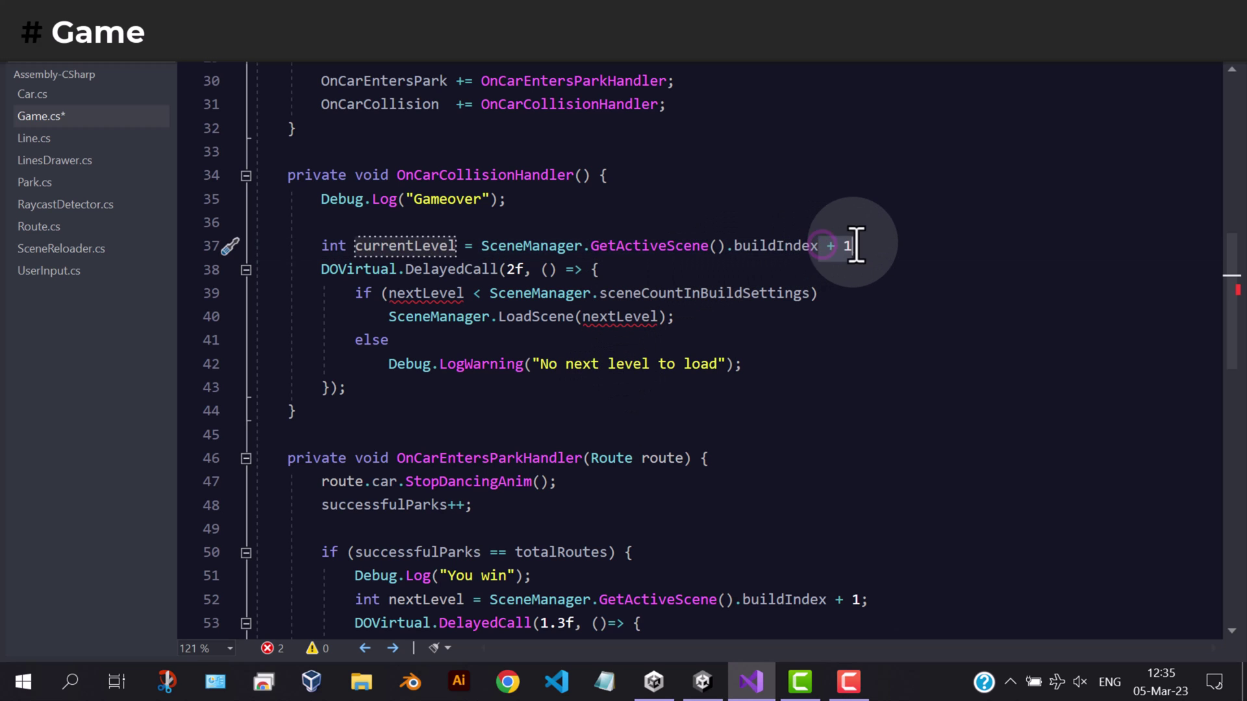
pyautogui.press('BackSpace')
pyautogui.press('BackSpace')
pyautogui.press('BackSpace')
pyautogui.doubleClick(405, 245)
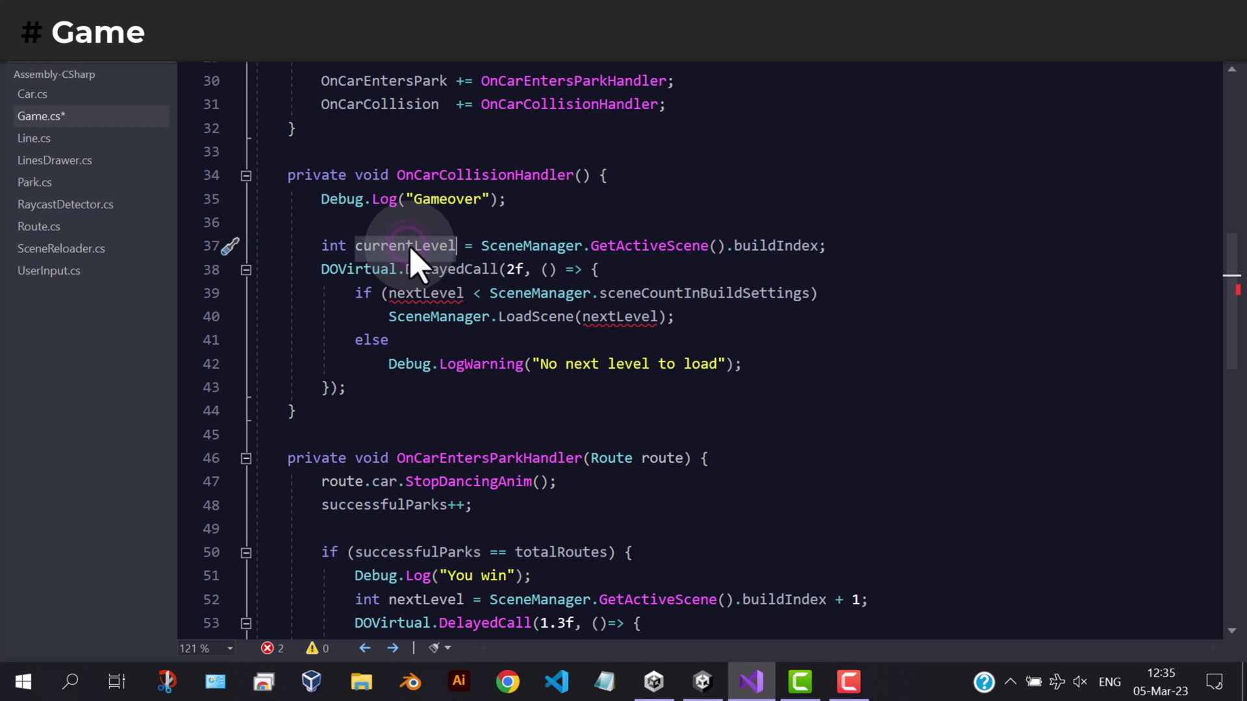
# Delete the if/else level check and make LoadScene use currentLevel instead of nextLevel
pyautogui.moveTo(747, 364); pyautogui.dragTo(677, 316)
pyautogui.press('Delete')
pyautogui.moveTo(819, 293); pyautogui.dragTo(601, 269)
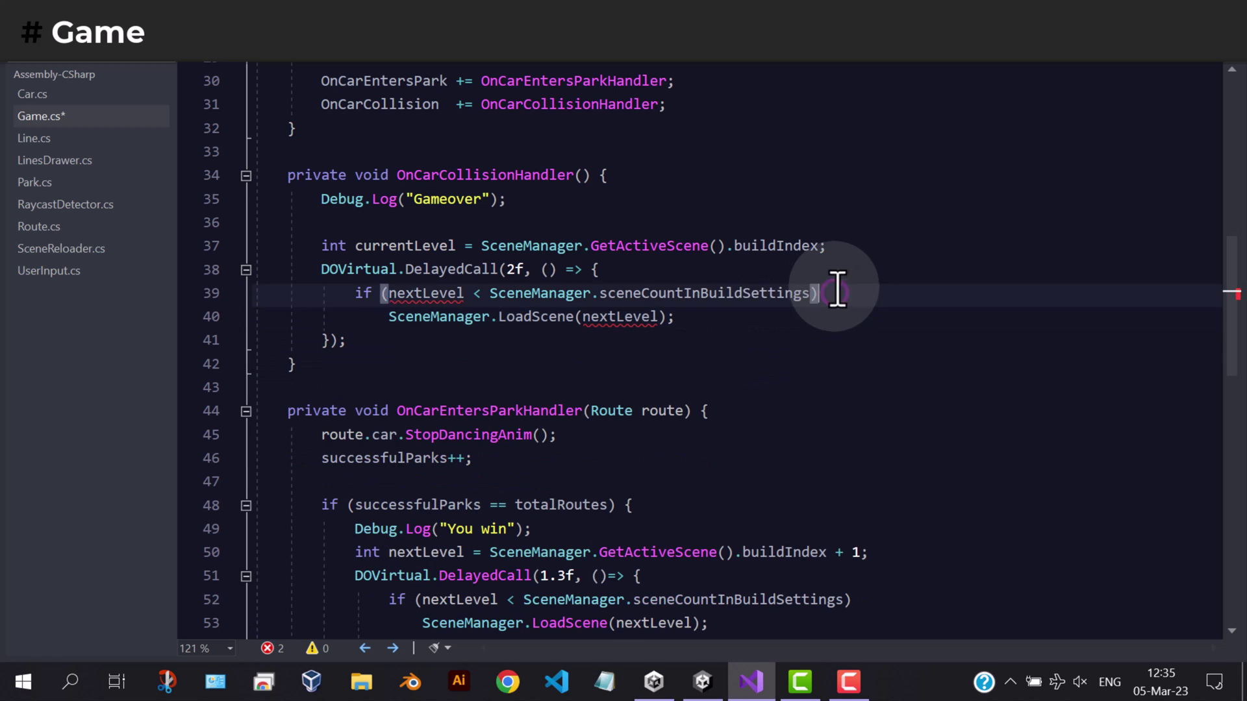
pyautogui.press('Delete')
pyautogui.doubleClick(406, 245)
pyautogui.hotkey('ctrl', 'c')
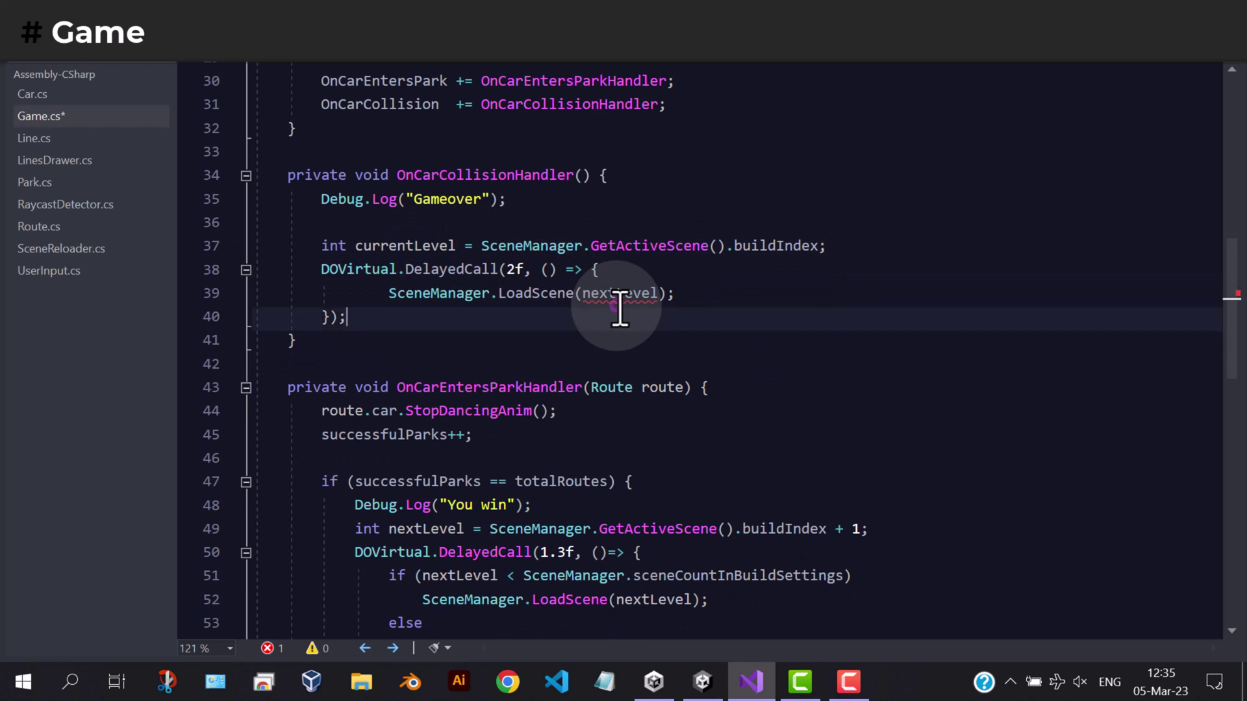
pyautogui.doubleClick(619, 293)
pyautogui.hotkey('ctrl', 'v')
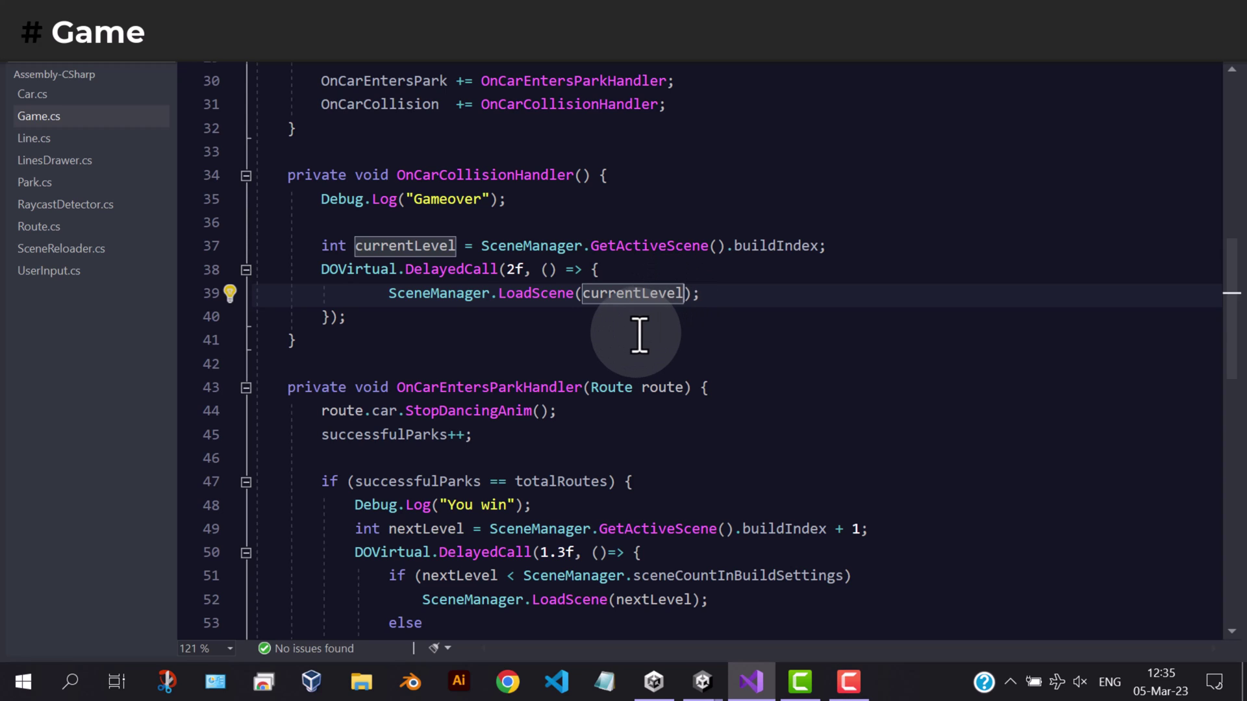
# Move the currentLevel declaration inside the delayed callback
pyautogui.moveTo(831, 246); pyautogui.dragTo(845, 230)
pyautogui.hotkey('ctrl', 'x')
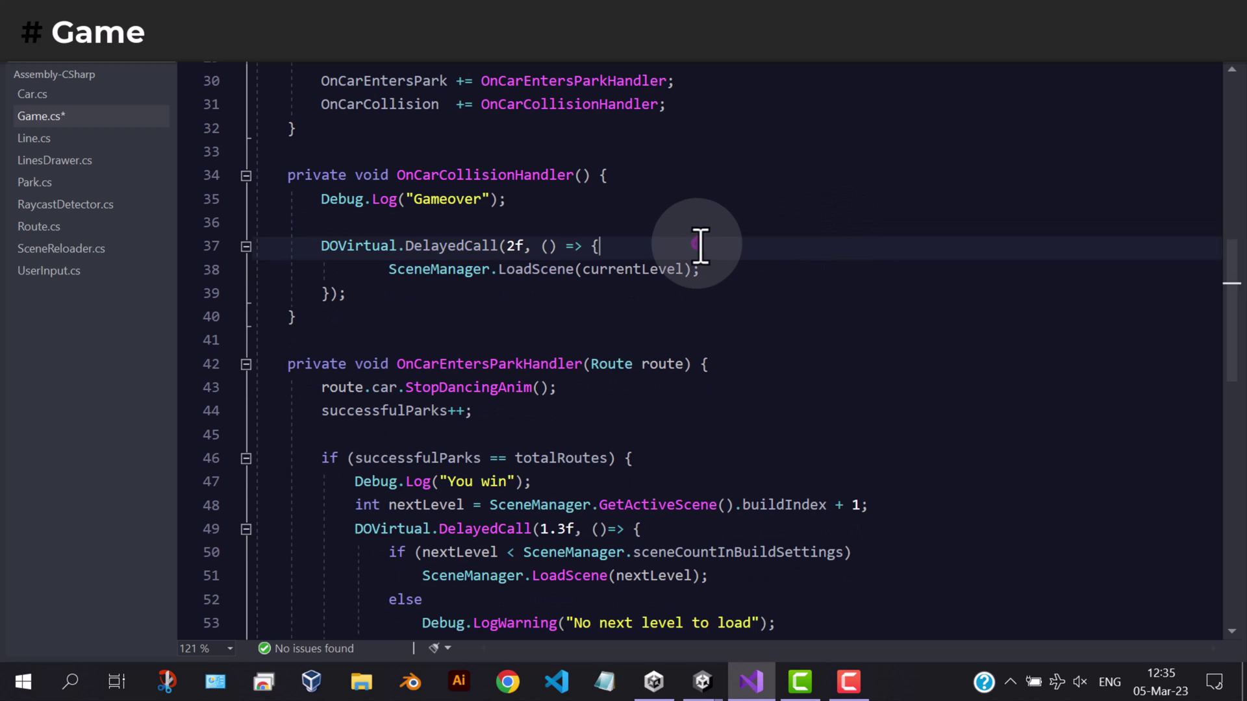
pyautogui.click(700, 247)
pyautogui.hotkey('ctrl', 'v')
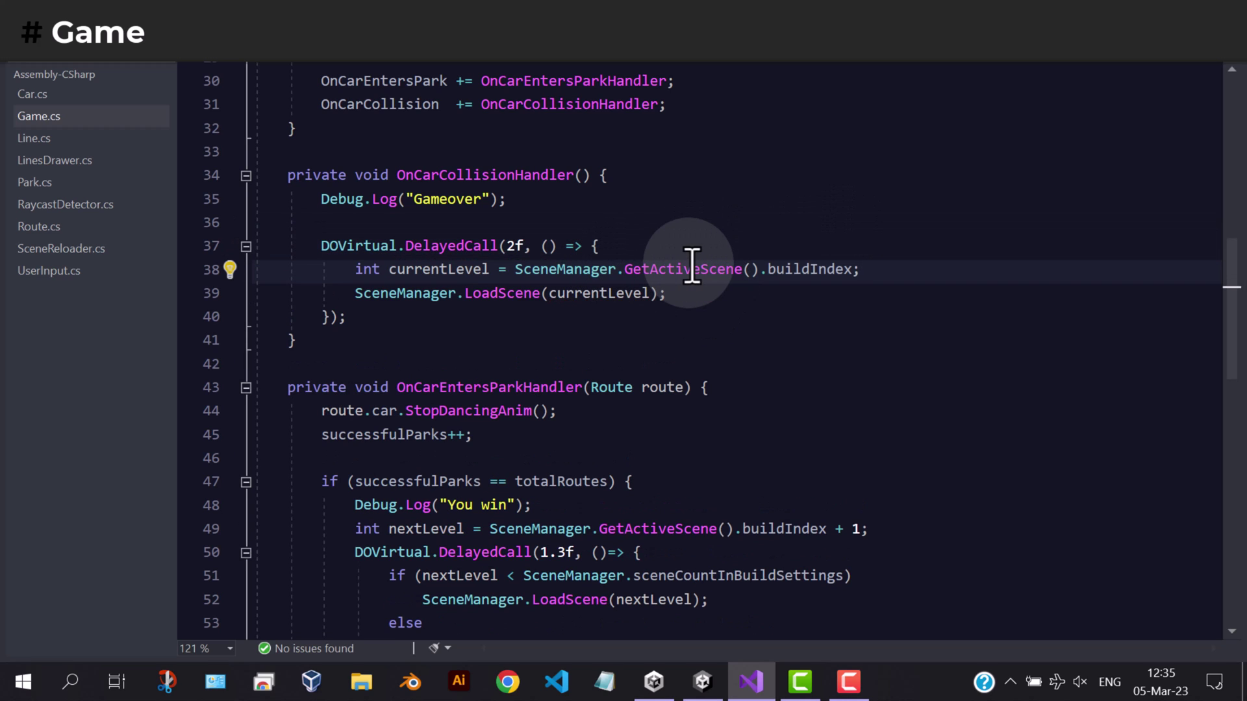
pyautogui.click(674, 344)
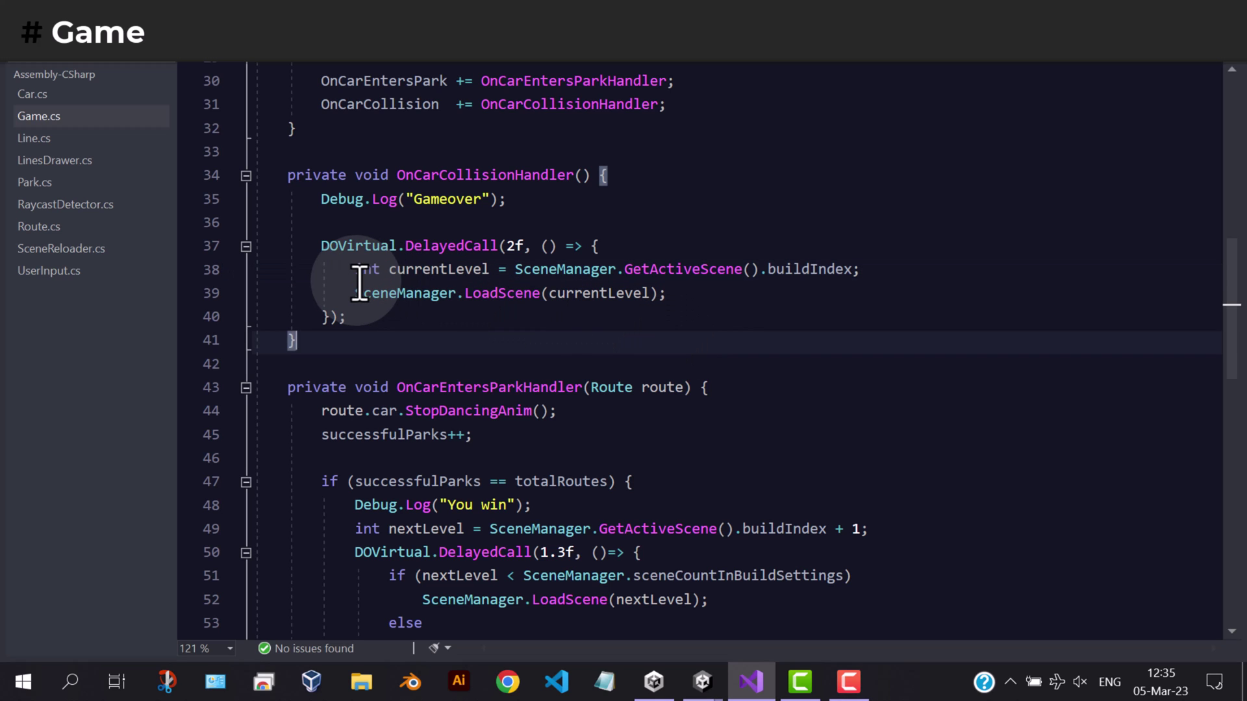
pyautogui.moveTo(356, 269); pyautogui.dragTo(694, 293)
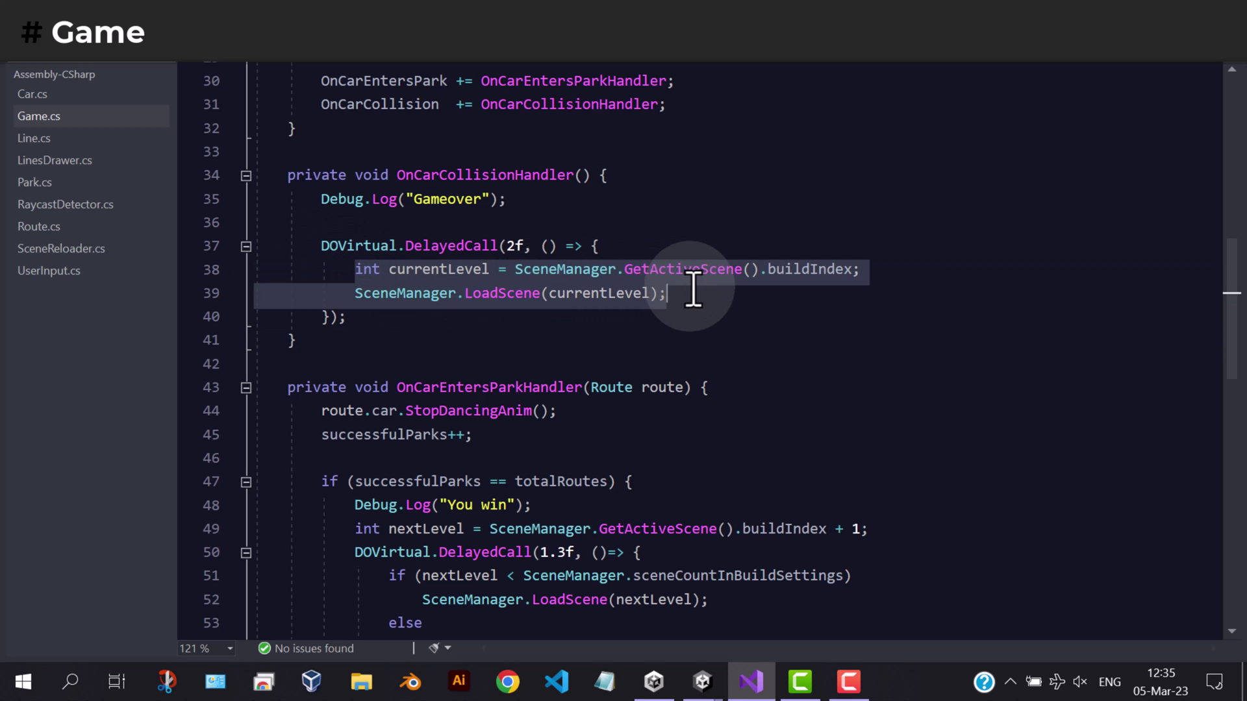
pyautogui.click(513, 246)
pyautogui.click(688, 314)
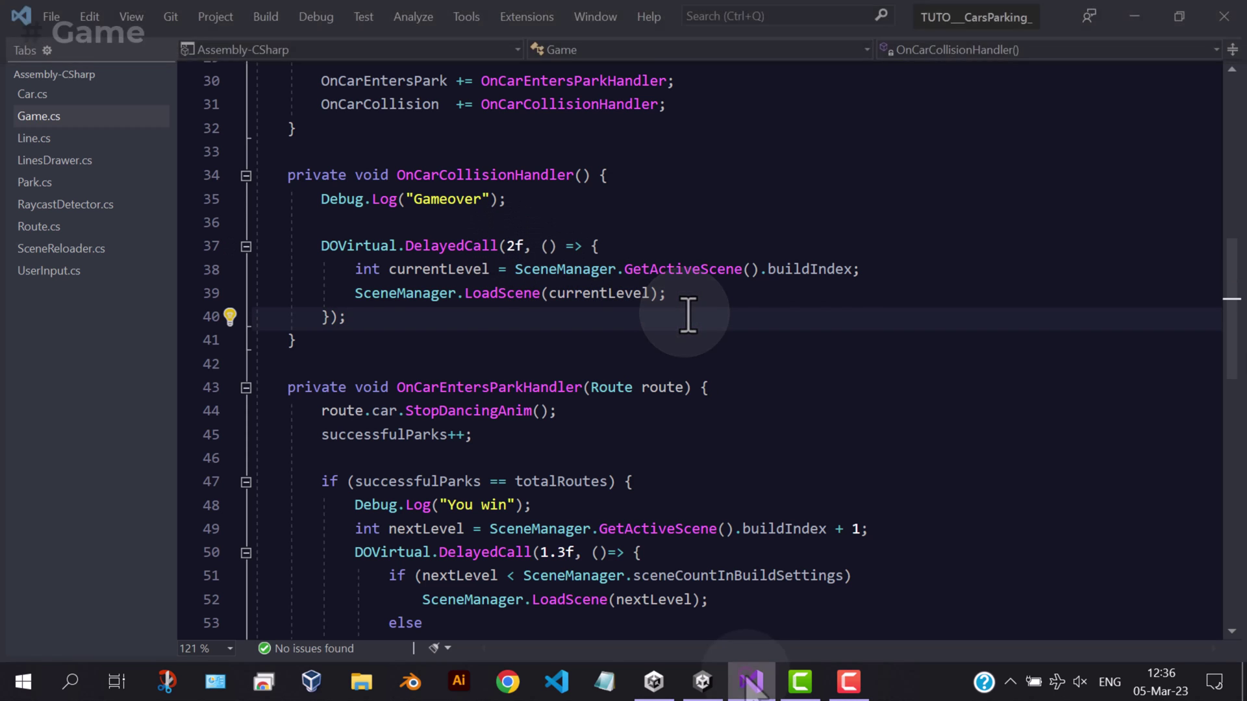
# Add a car smoke FX under the Car of Route and of Route (1)
pyautogui.hotkey('alt', 'Tab')
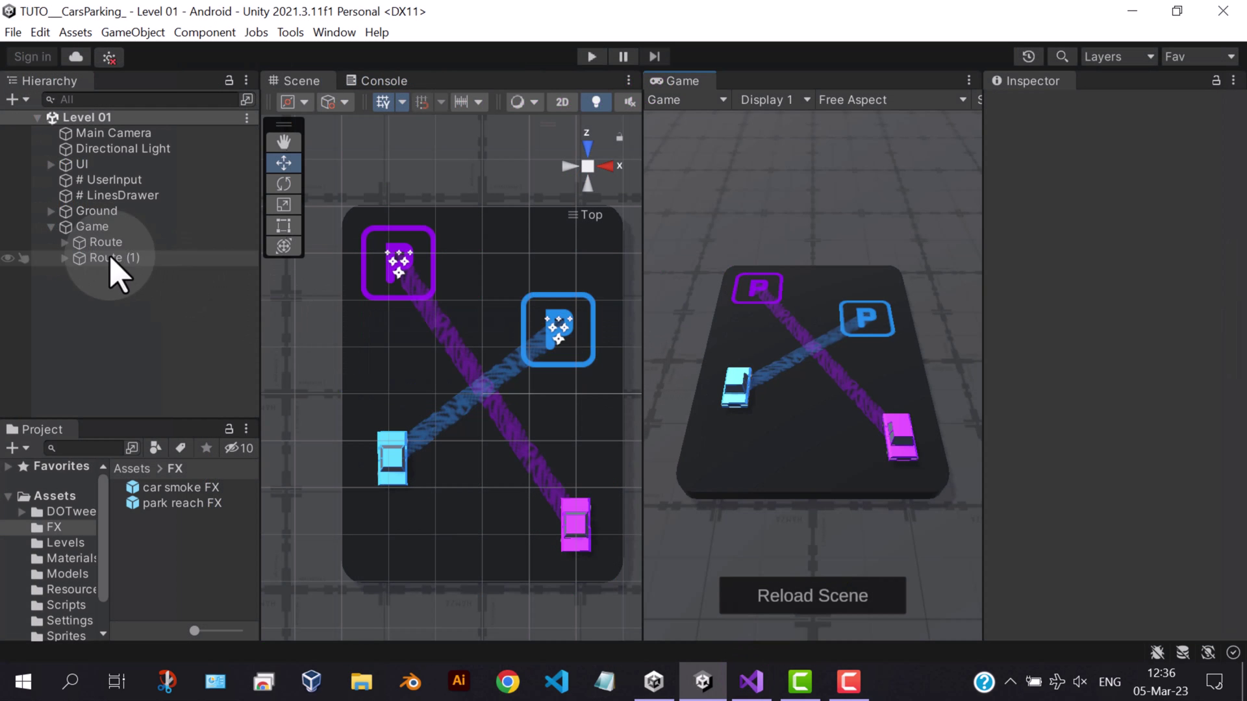
pyautogui.click(65, 242)
pyautogui.click(78, 273)
pyautogui.keyDown('alt'); pyautogui.click(66, 319); pyautogui.keyUp('alt')
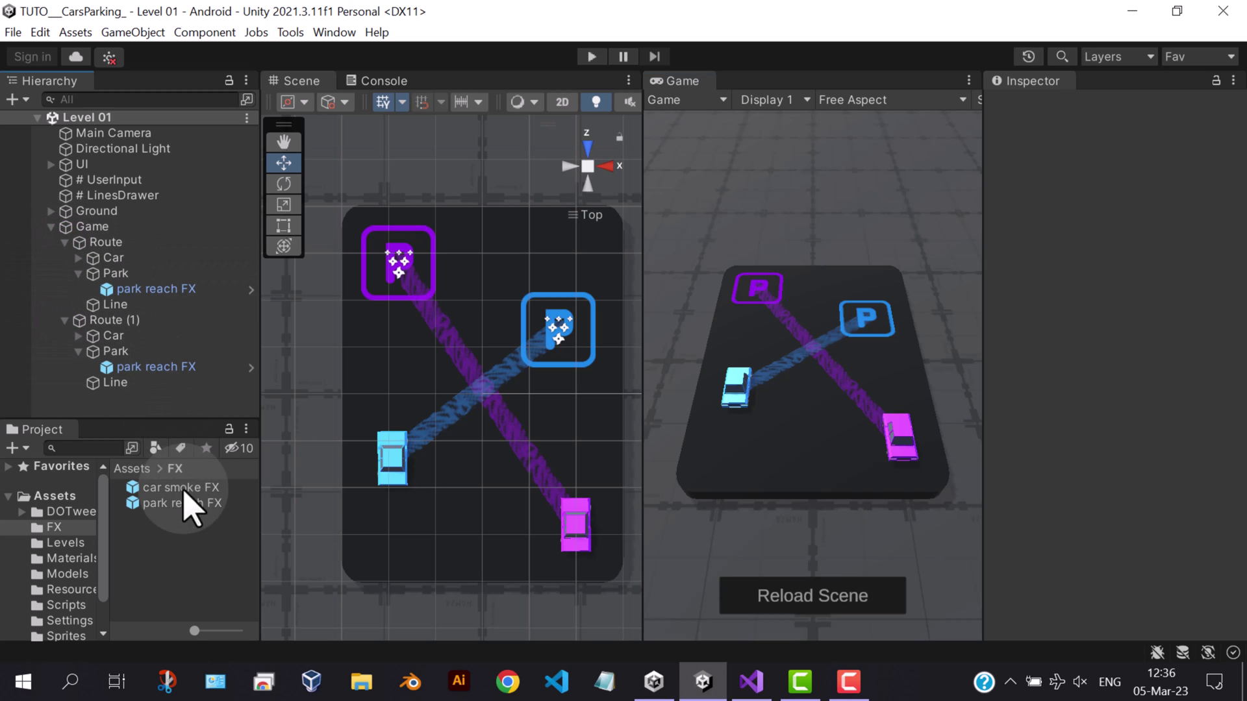
pyautogui.moveTo(157, 488); pyautogui.dragTo(158, 331)
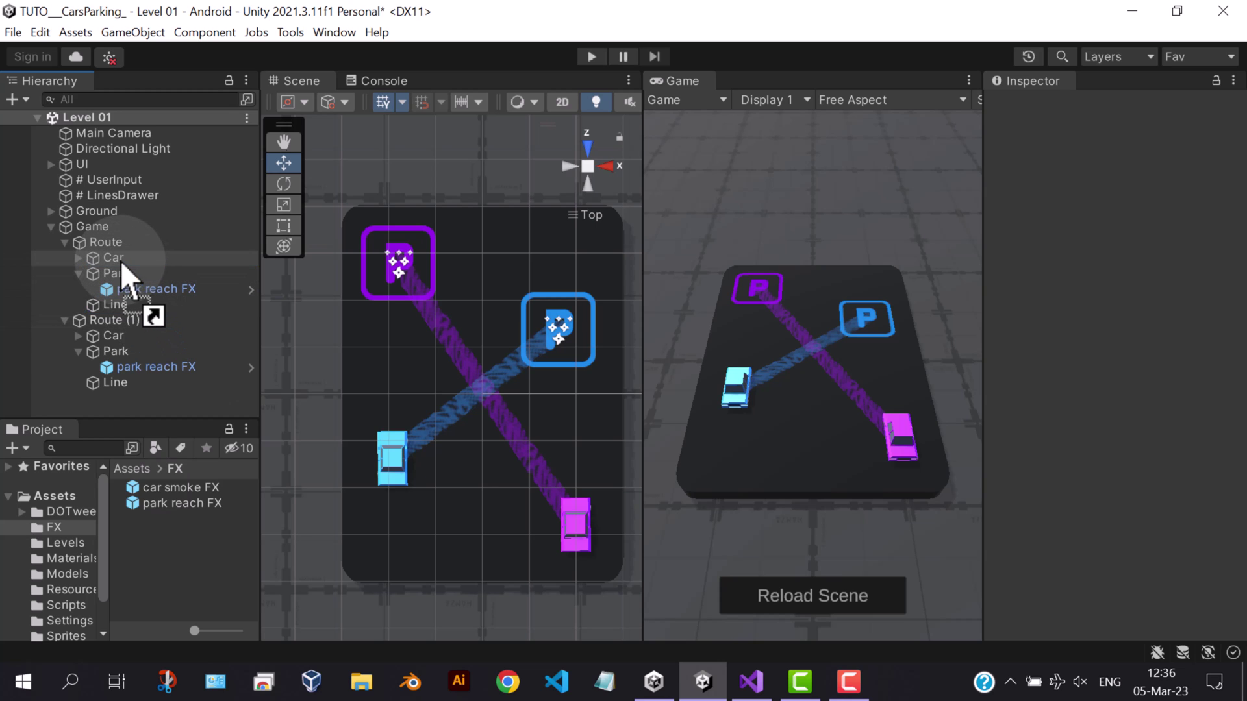
pyautogui.moveTo(119, 261); pyautogui.dragTo(120, 261)
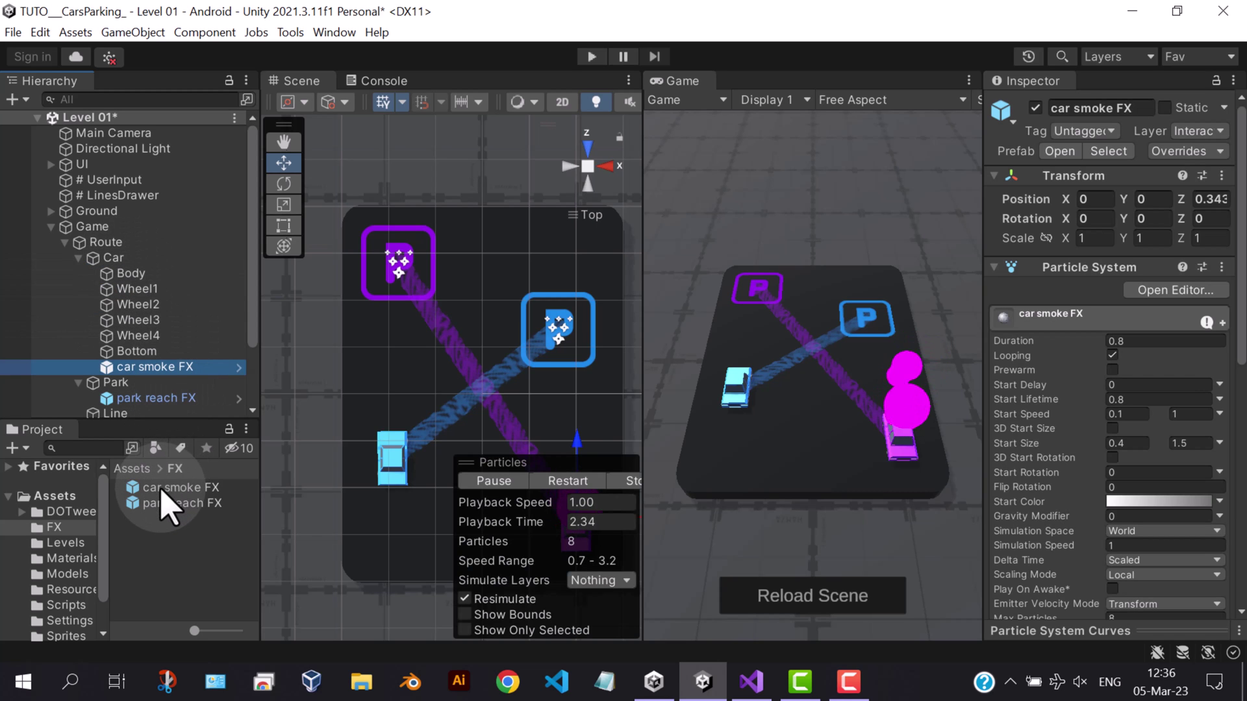
pyautogui.scroll(-3, 171, 385)
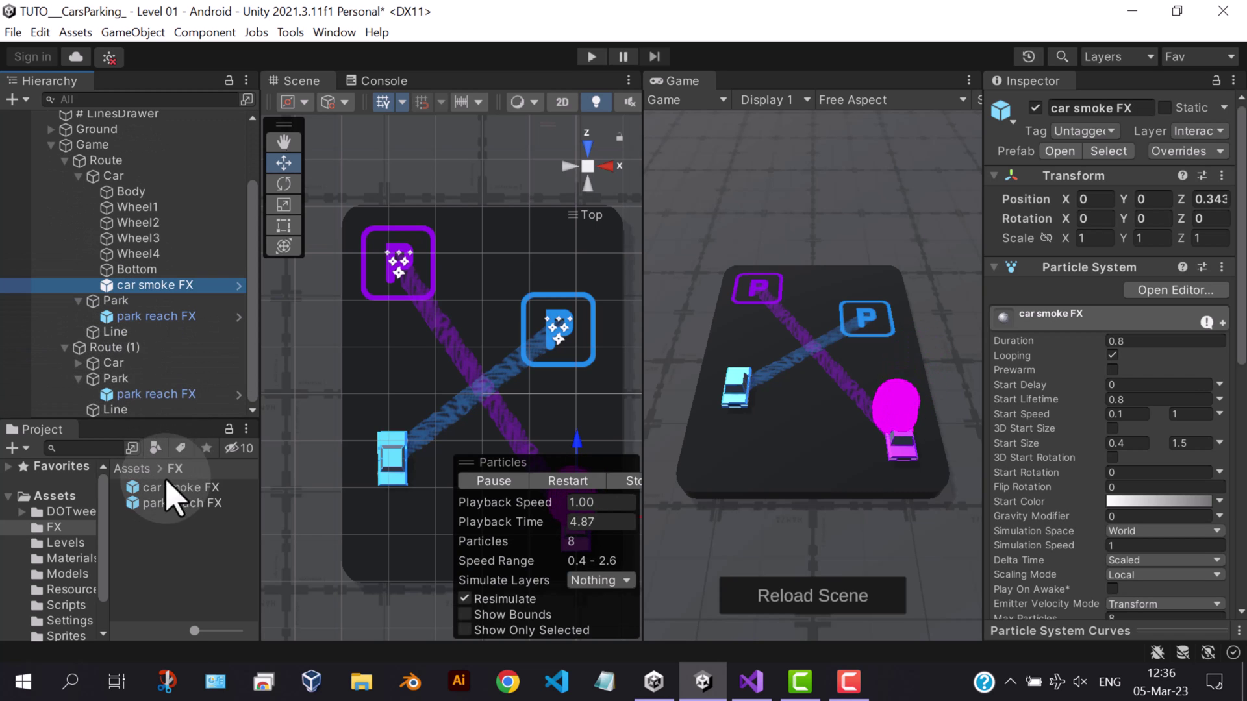
pyautogui.moveTo(170, 488); pyautogui.dragTo(116, 361)
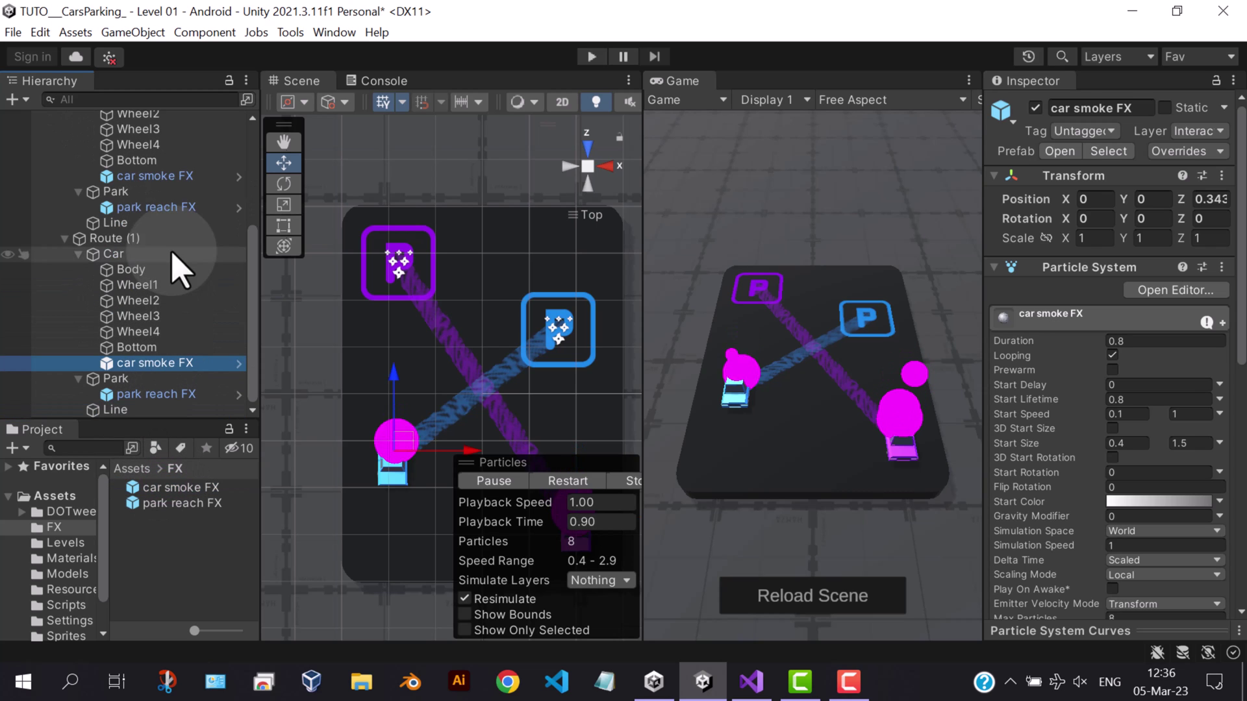
pyautogui.scroll(-3, 59, 195)
# Give both car smoke FX particle Renderers the Sprites-Default material, then select Route (1)'s Car
pyautogui.keyDown('ctrl'); pyautogui.click(156, 176); pyautogui.keyUp('ctrl')
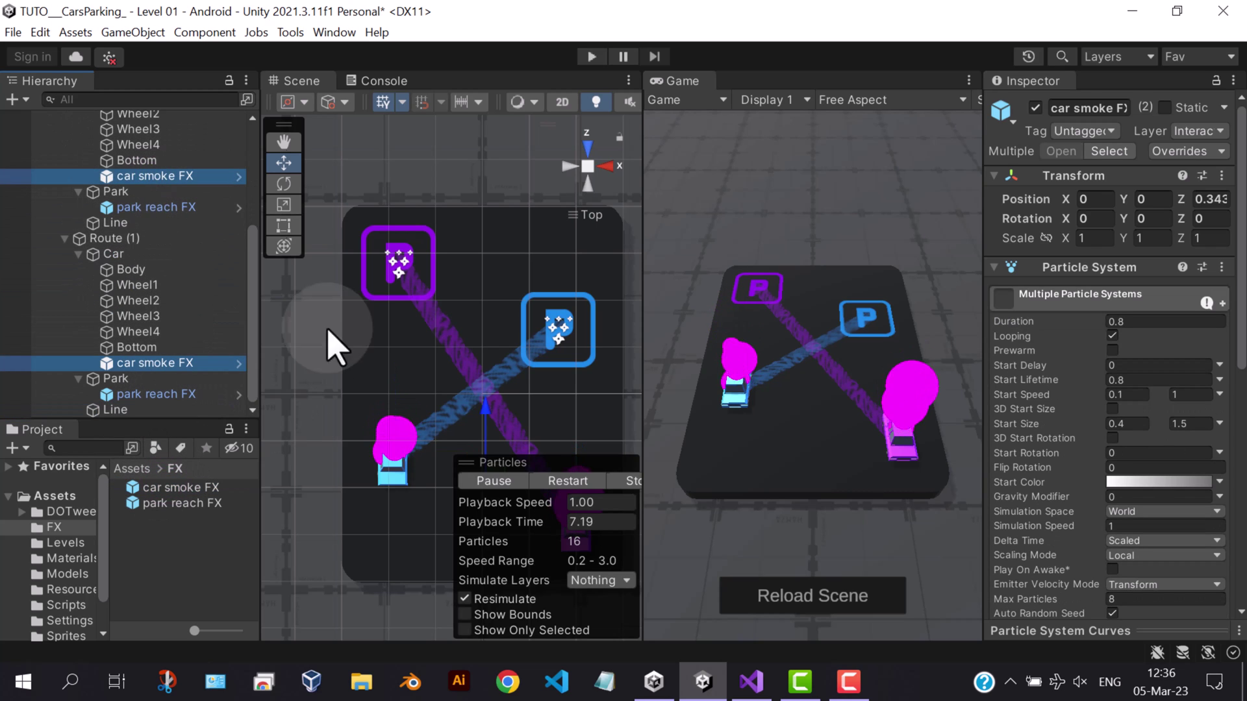
pyautogui.scroll(-5, 1144, 412)
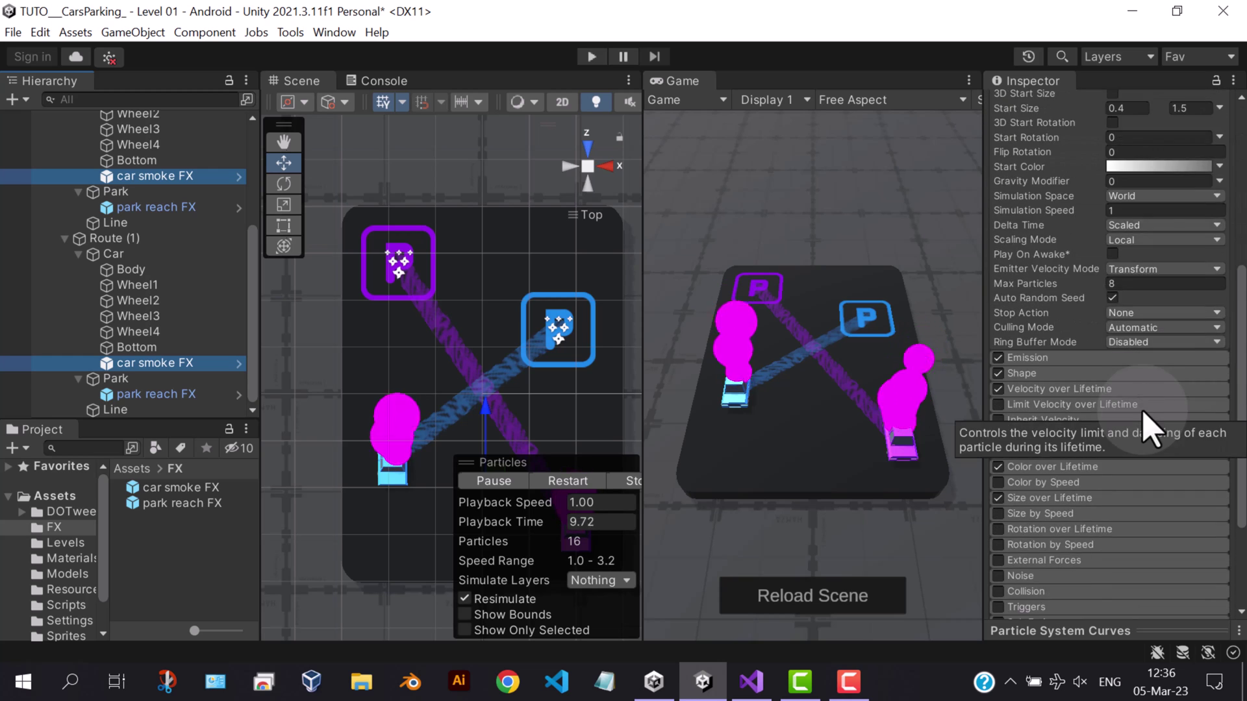
pyautogui.scroll(-5, 1145, 419)
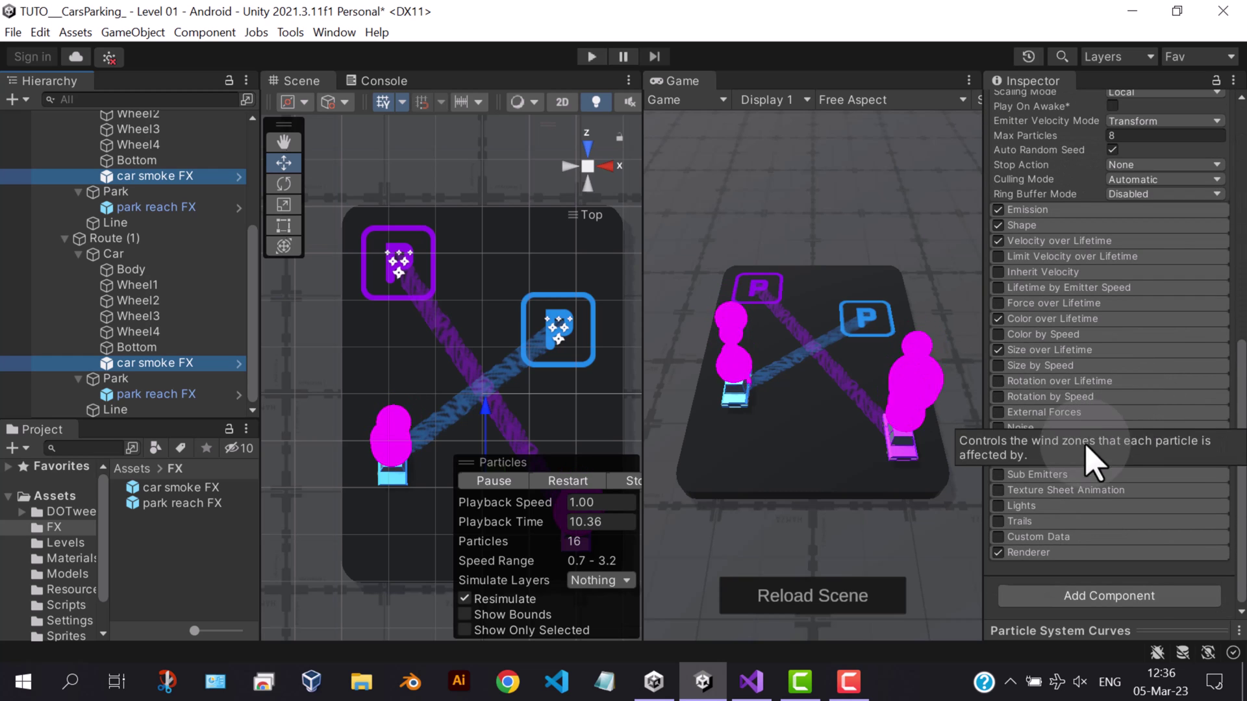
pyautogui.click(1028, 552)
pyautogui.scroll(-5, 1121, 390)
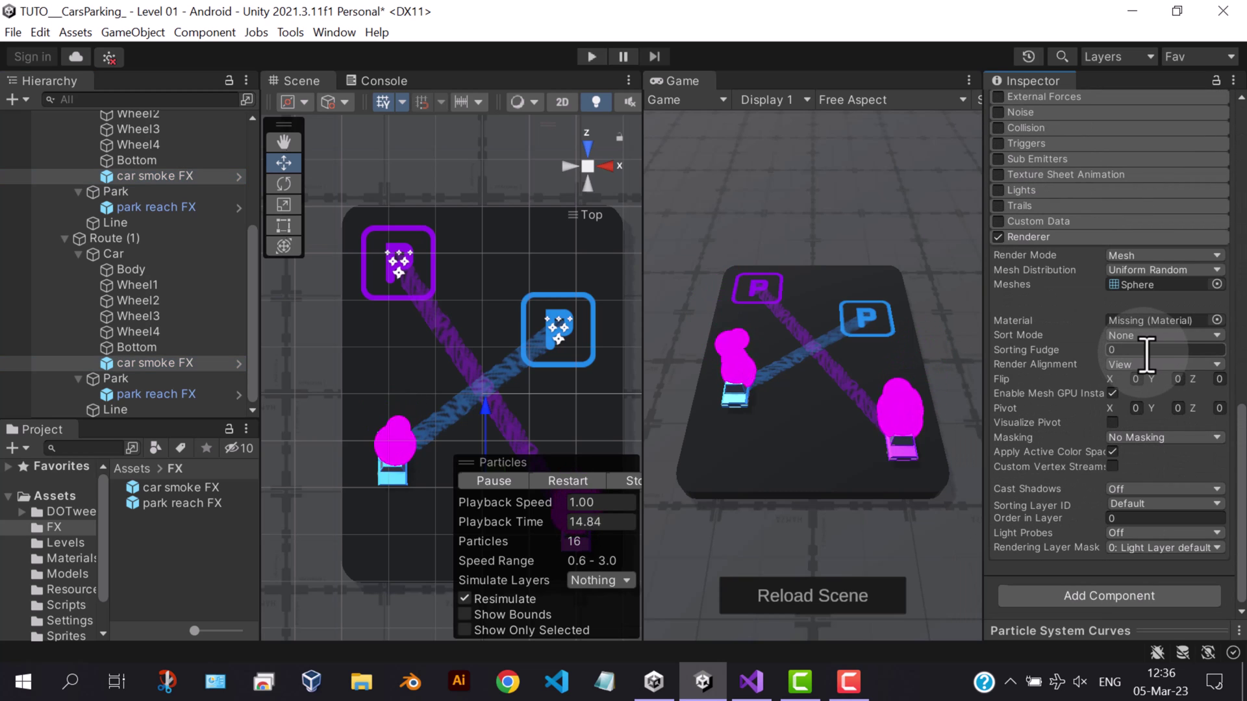
pyautogui.click(1217, 320)
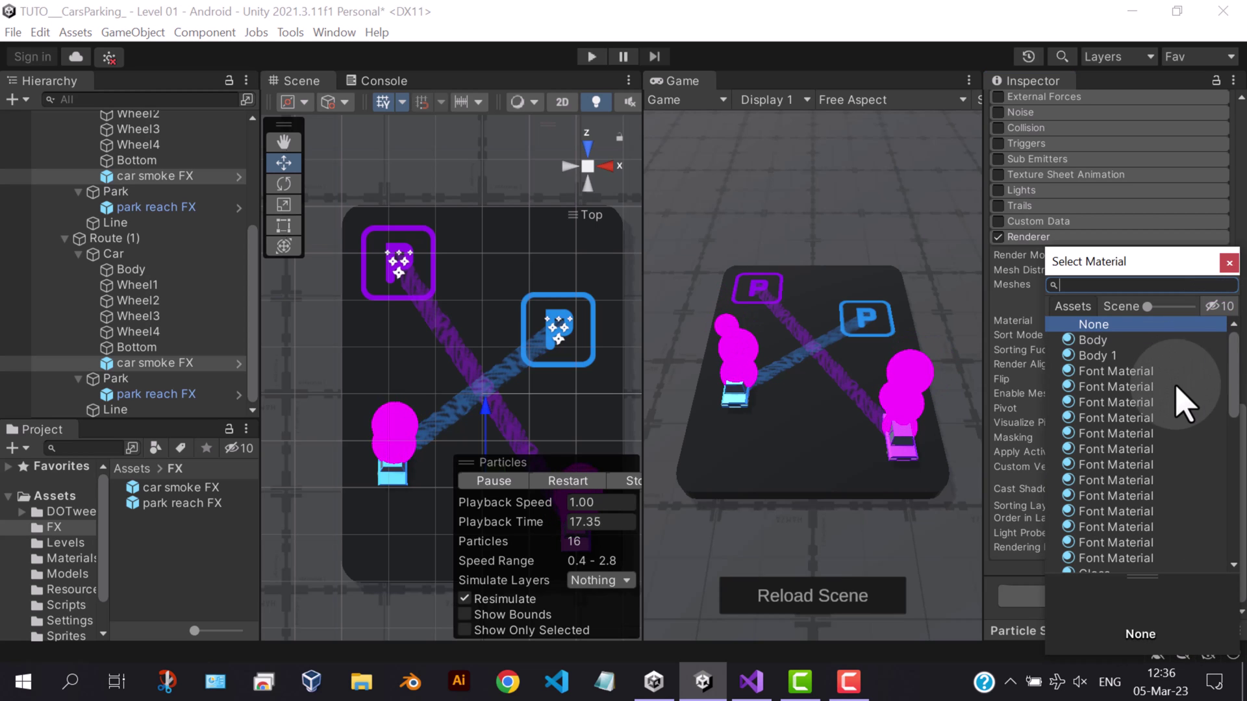
pyautogui.scroll(-5, 1179, 419)
pyautogui.scroll(-5, 1179, 428)
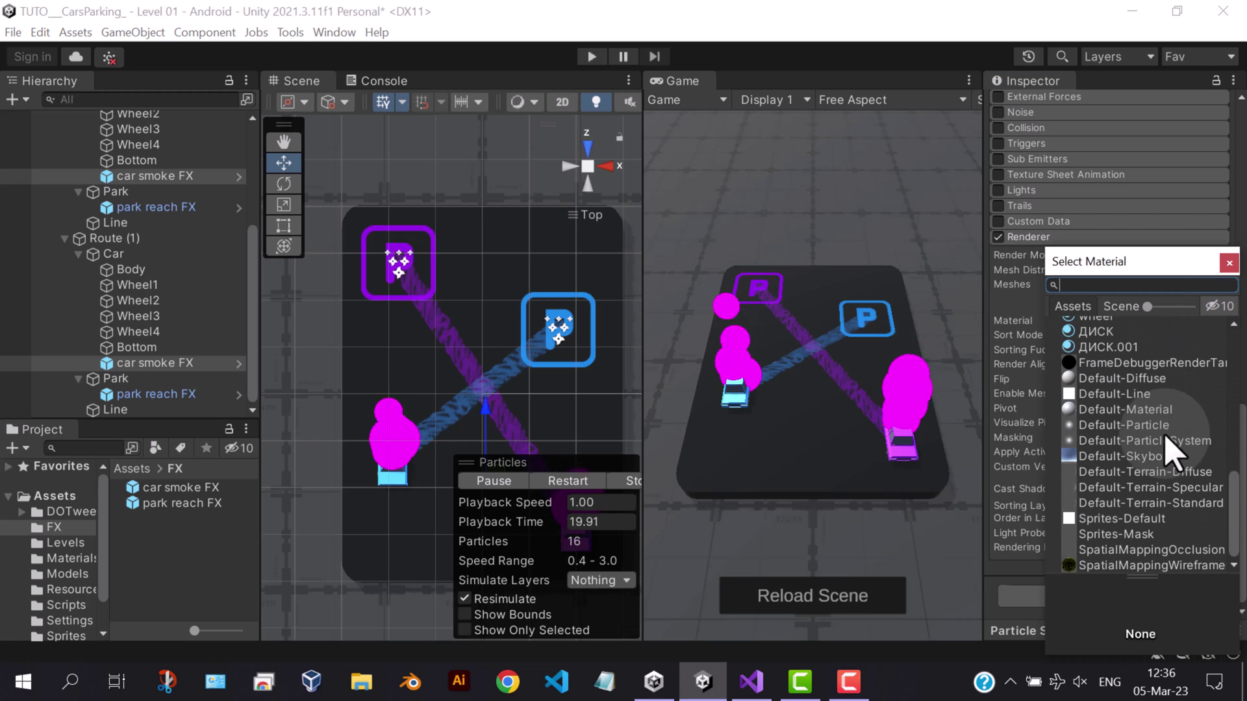
pyautogui.click(1120, 519)
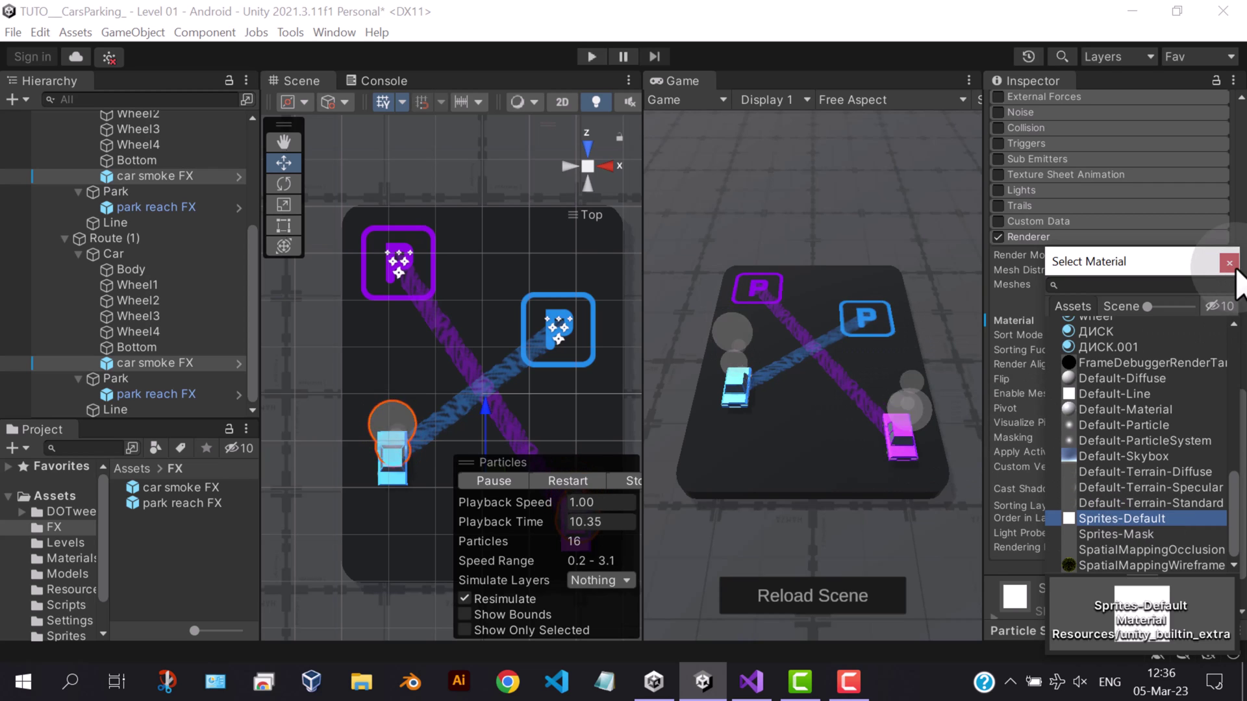
pyautogui.click(1230, 263)
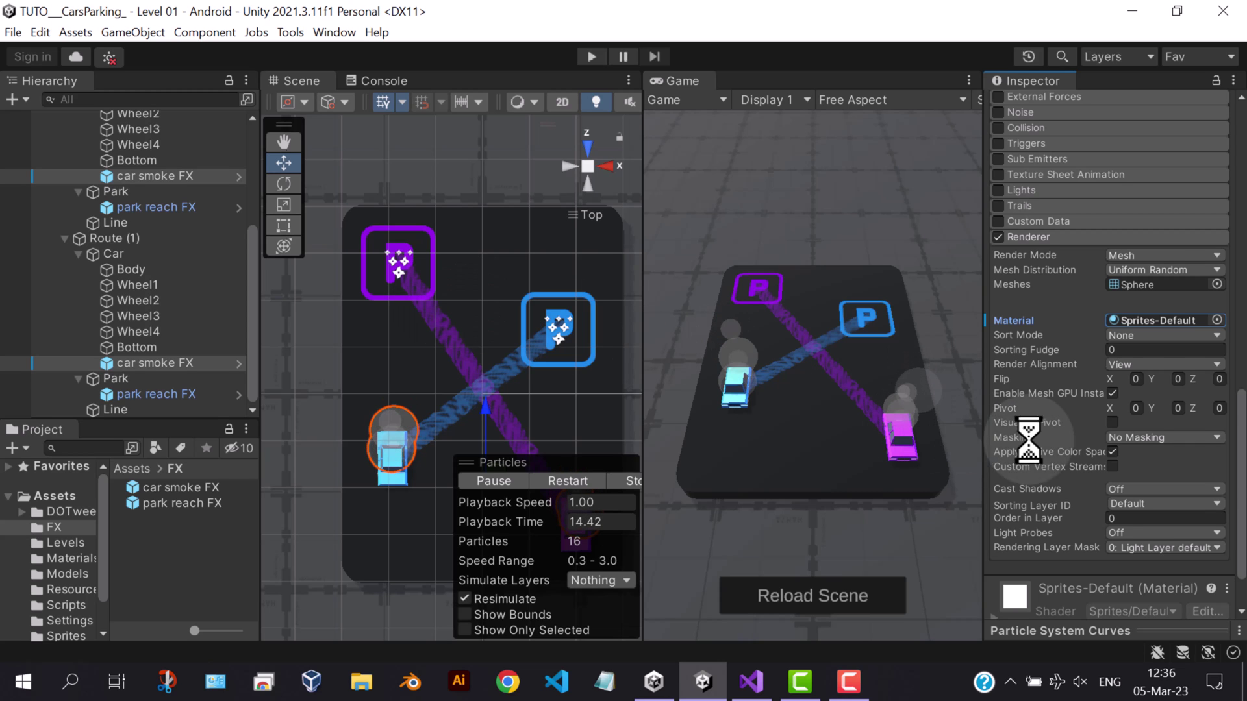
pyautogui.scroll(-3, 1082, 468)
pyautogui.click(113, 254)
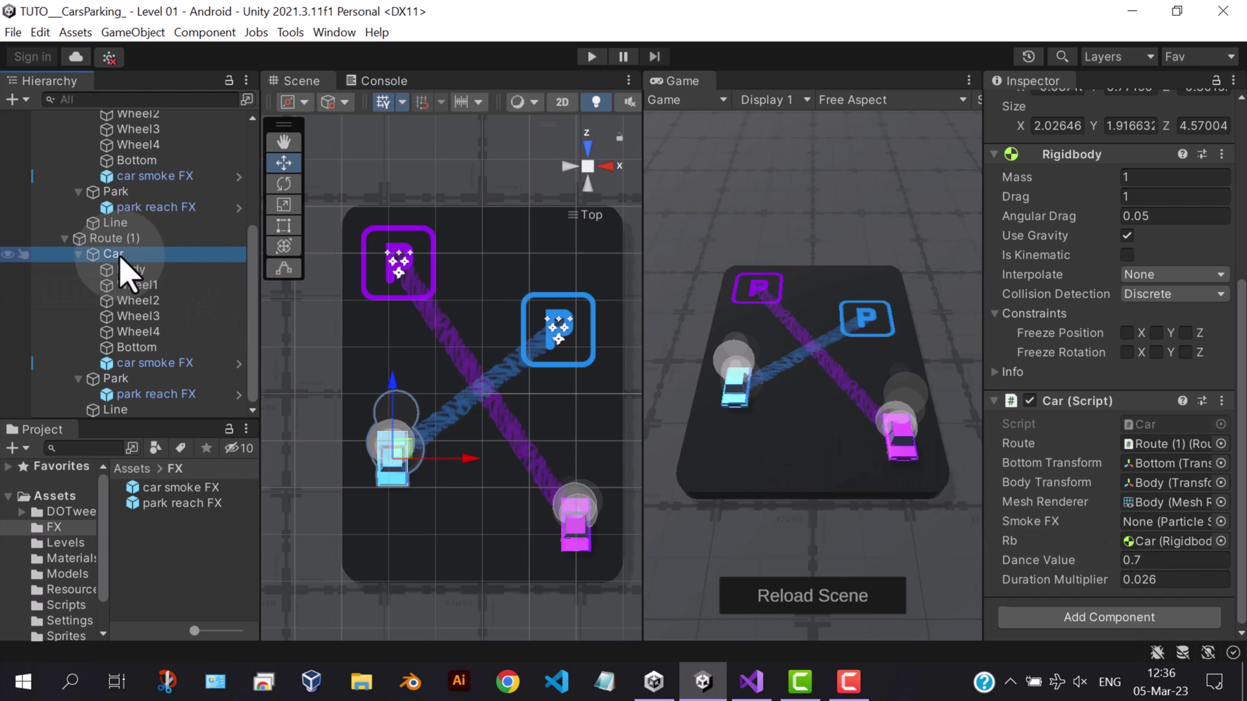
# Drag each Car's child car smoke FX into its Car (Script) Smoke FX field, for both routes
pyautogui.moveTo(126, 262)
pyautogui.mouseDown()
pyautogui.moveTo(1058, 534)
pyautogui.moveTo(1138, 541)
pyautogui.mouseUp()
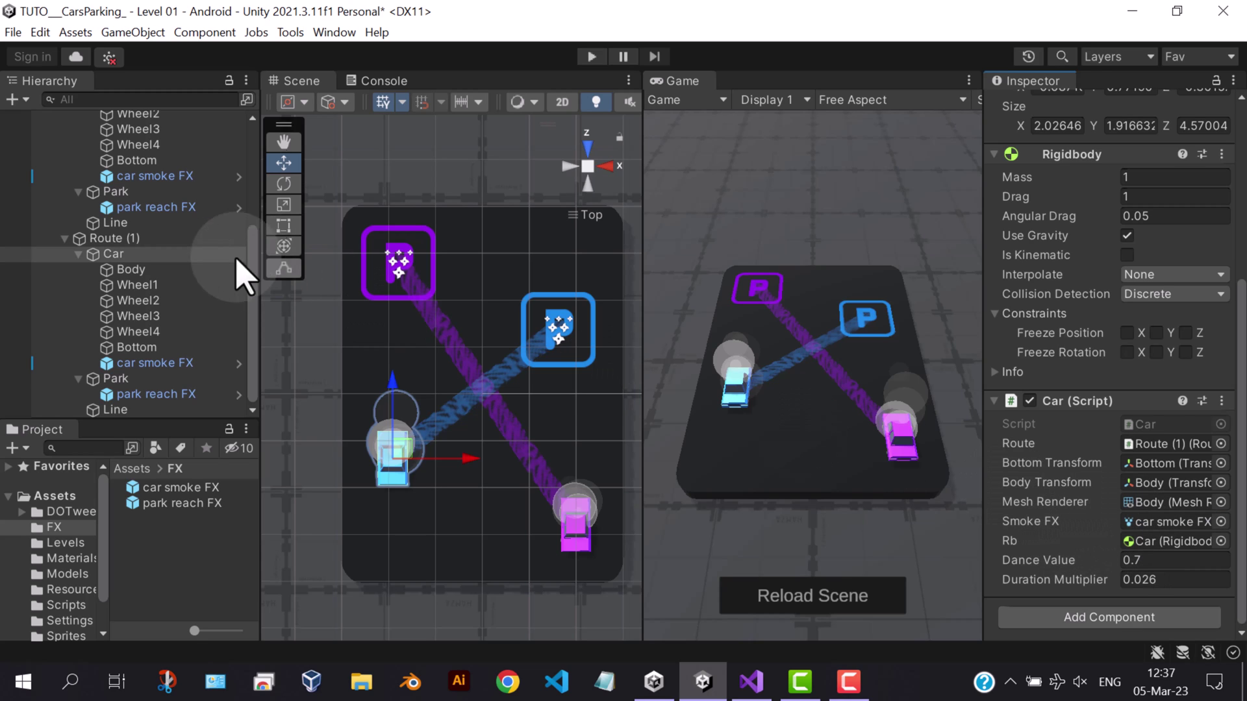
pyautogui.scroll(3, 225, 264)
pyautogui.click(113, 184)
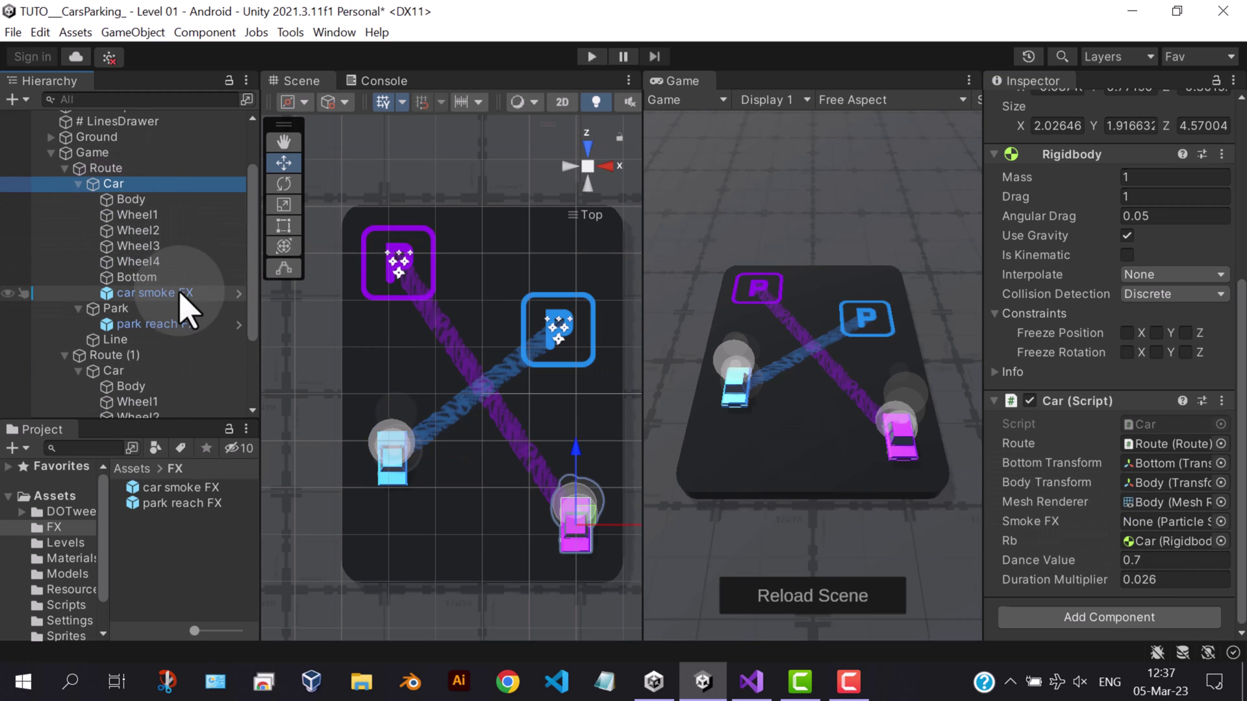
pyautogui.moveTo(156, 293); pyautogui.dragTo(1169, 521)
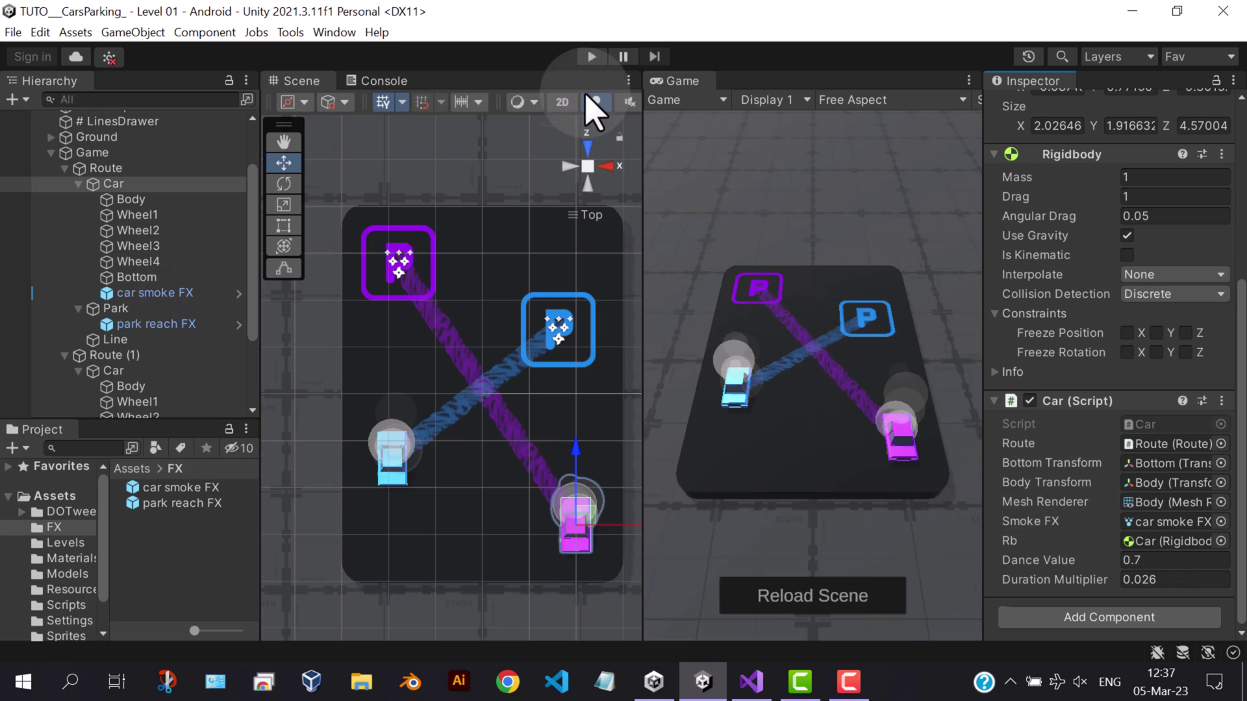
# Play the level with the Console shown, drawing blue and purple car paths until they crash
pyautogui.click(592, 58)
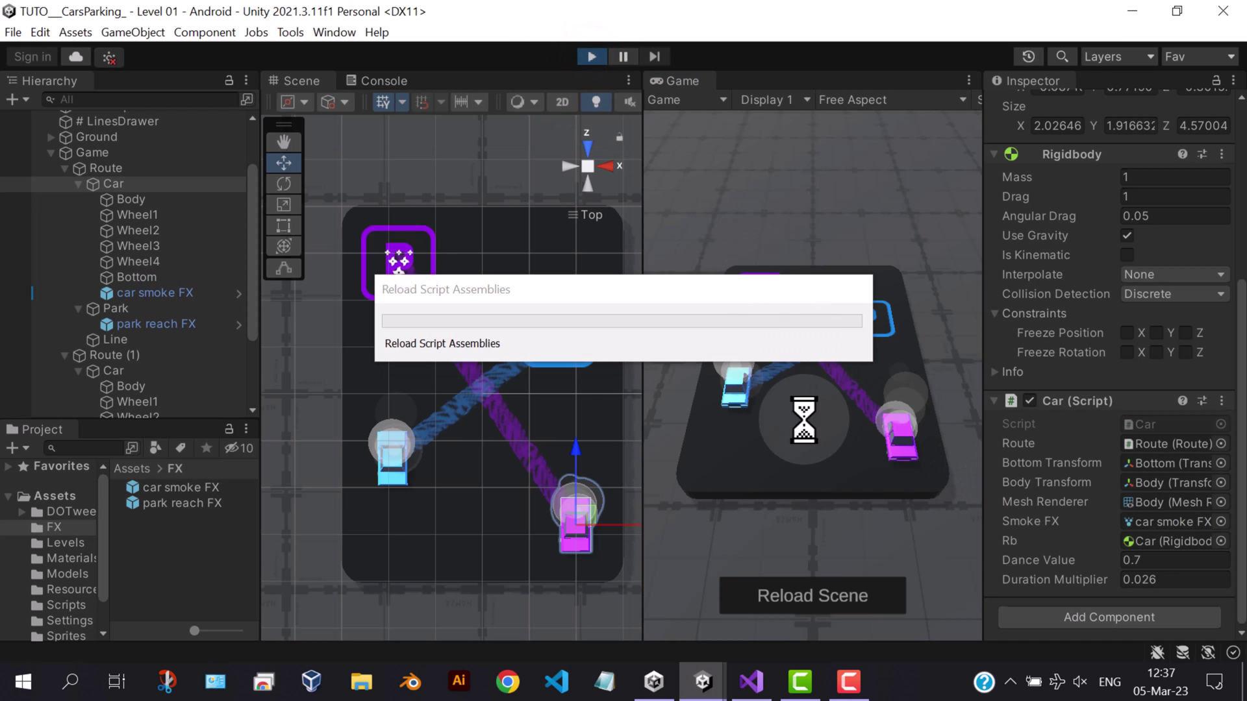
pyautogui.click(383, 81)
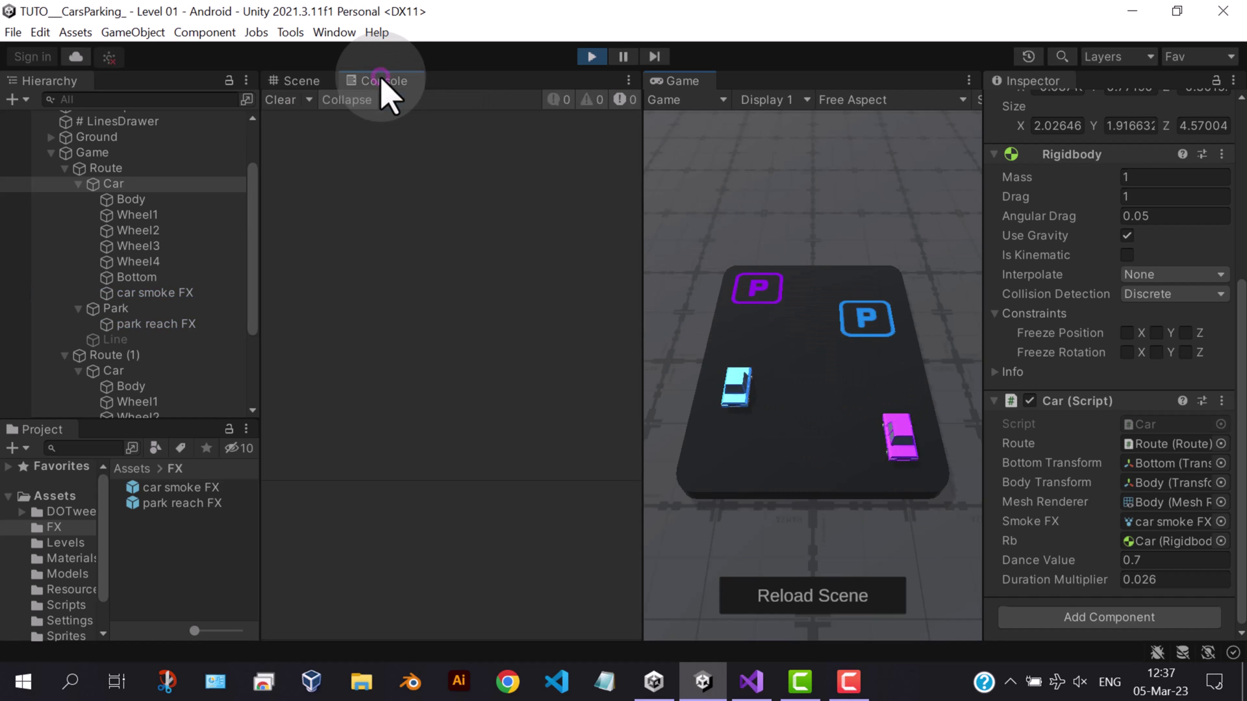
pyautogui.moveTo(896, 434); pyautogui.dragTo(770, 322)
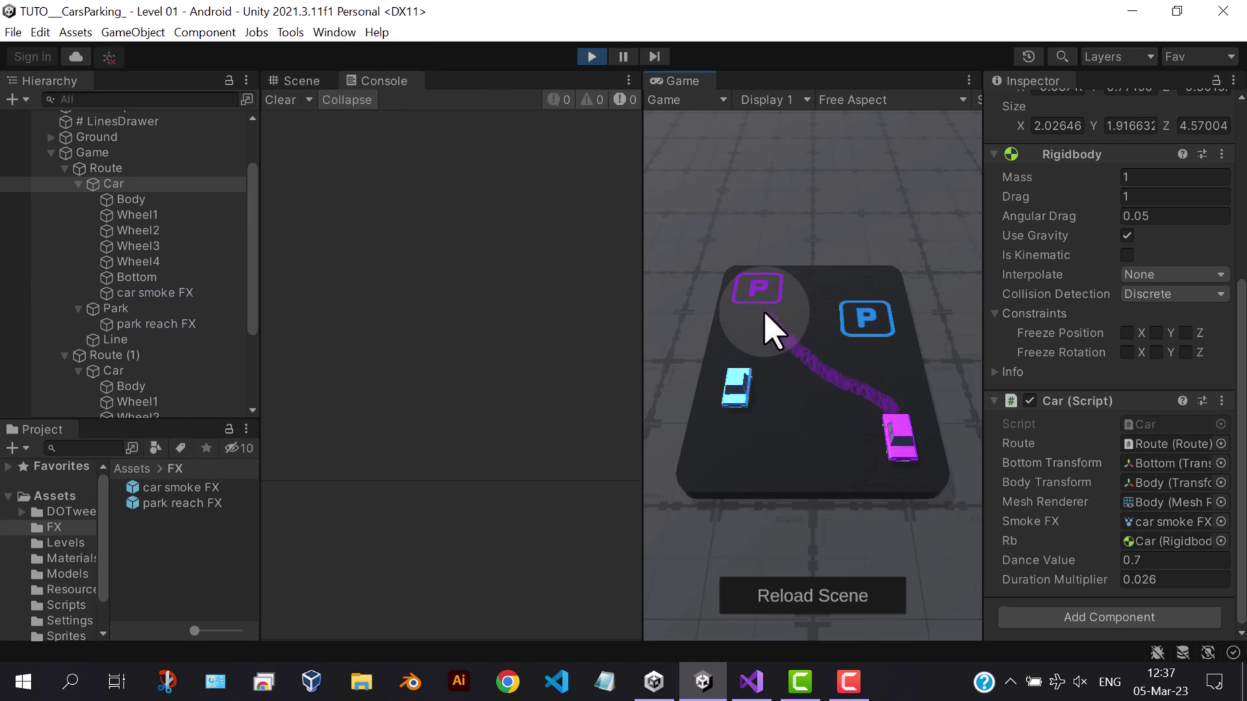
pyautogui.moveTo(738, 385); pyautogui.dragTo(867, 321)
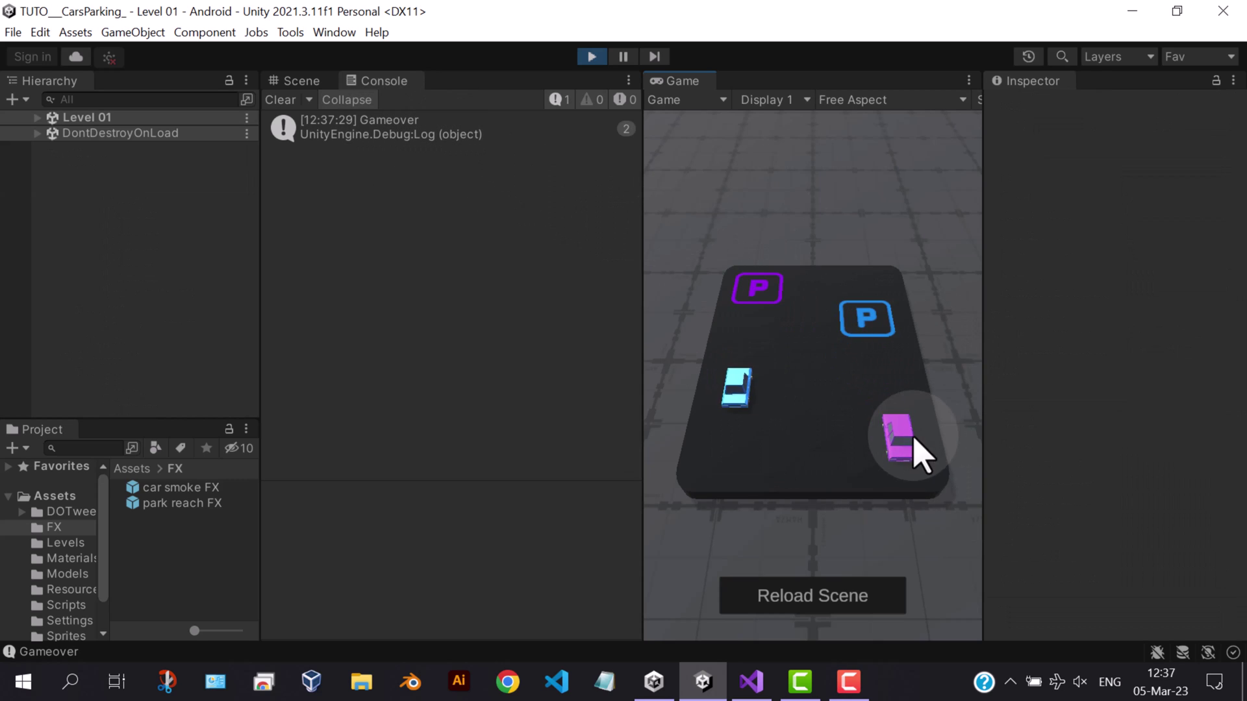
pyautogui.moveTo(738, 385)
pyautogui.mouseDown()
pyautogui.moveTo(808, 421)
pyautogui.moveTo(862, 332)
pyautogui.mouseUp()
pyautogui.moveTo(897, 433); pyautogui.dragTo(755, 292)
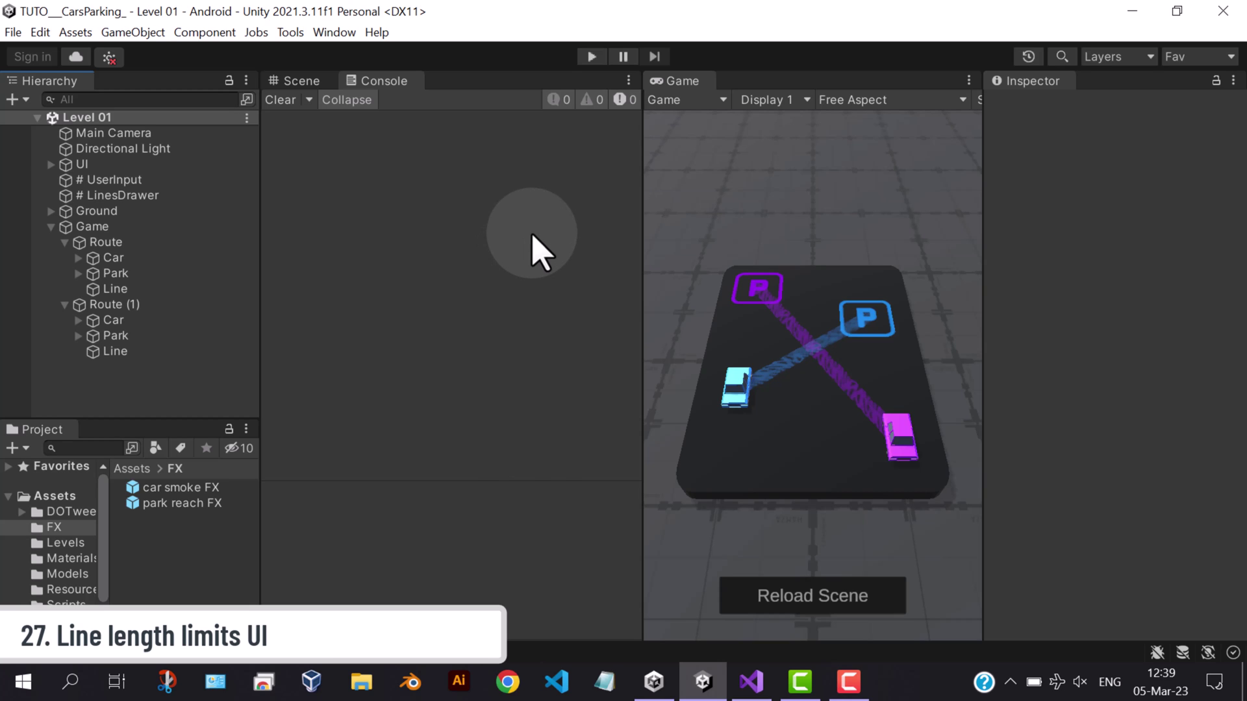
# Return to the Scene view in 2D mode and frame the Reload Scene button
pyautogui.click(301, 81)
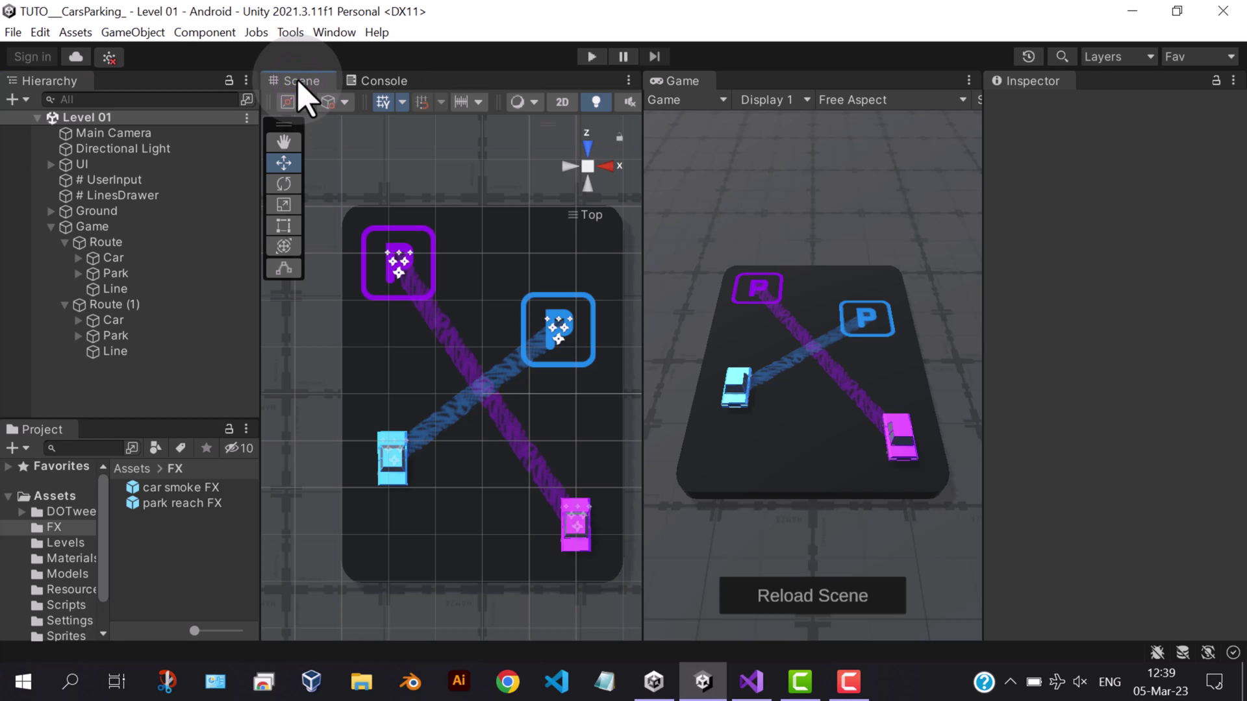
pyautogui.click(52, 163)
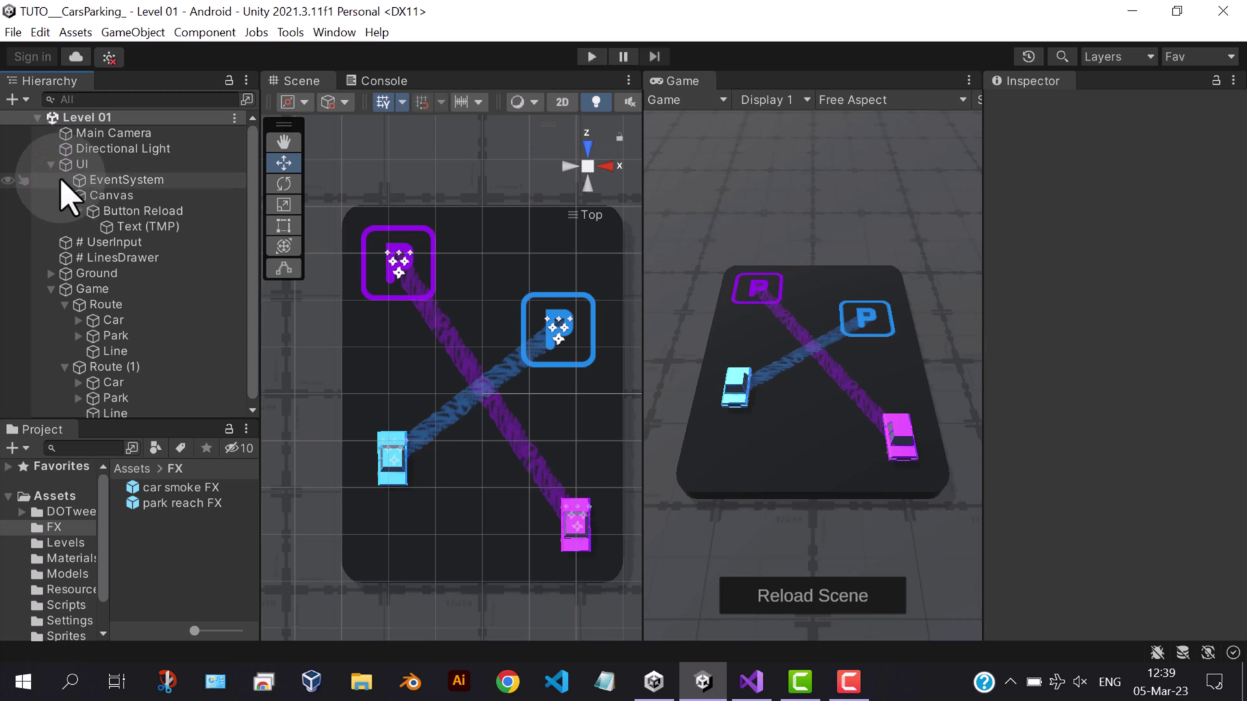
pyautogui.click(562, 101)
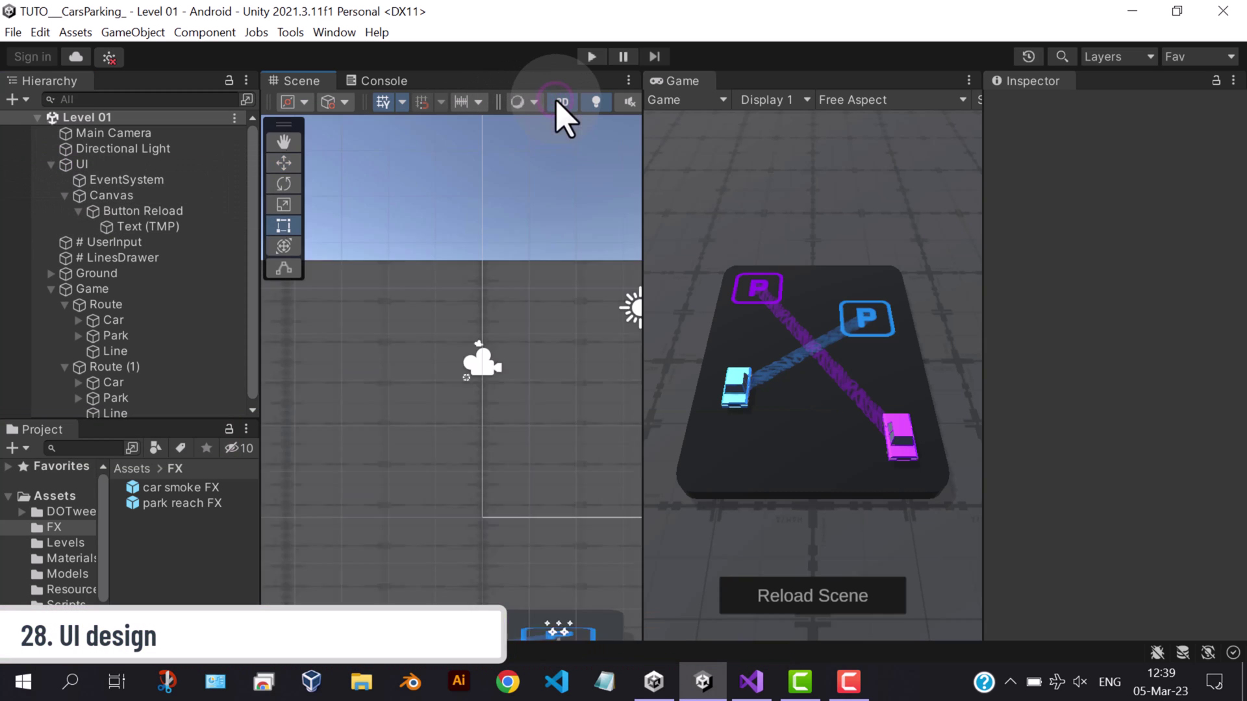
pyautogui.click(142, 212)
pyautogui.press('f')
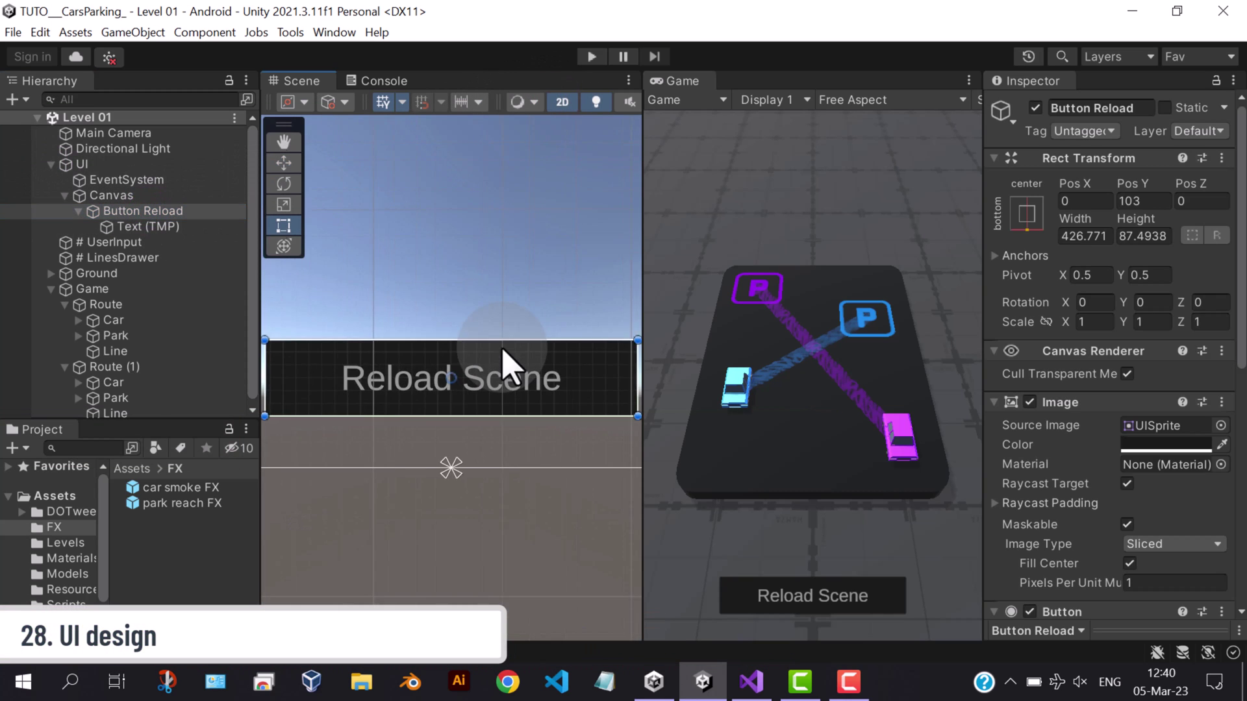
pyautogui.scroll(-5, 512, 282)
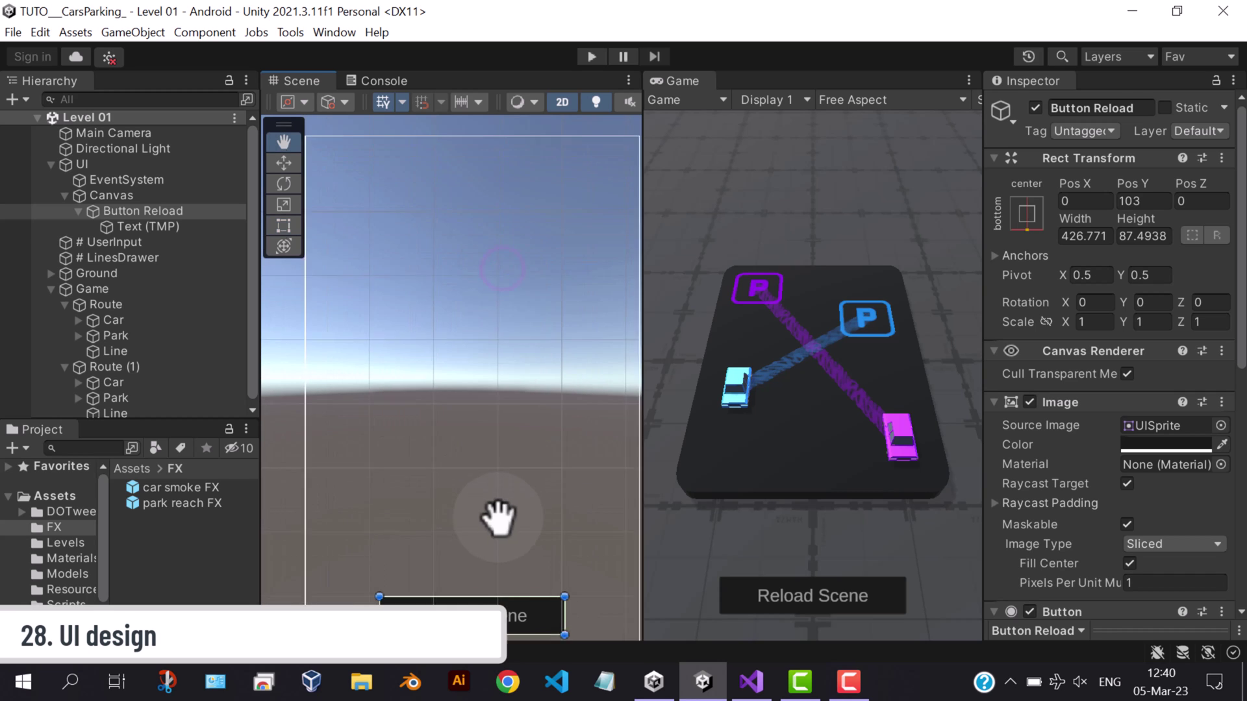
# Create a UI Image under Canvas and move it near the canvas top
pyautogui.click(111, 195)
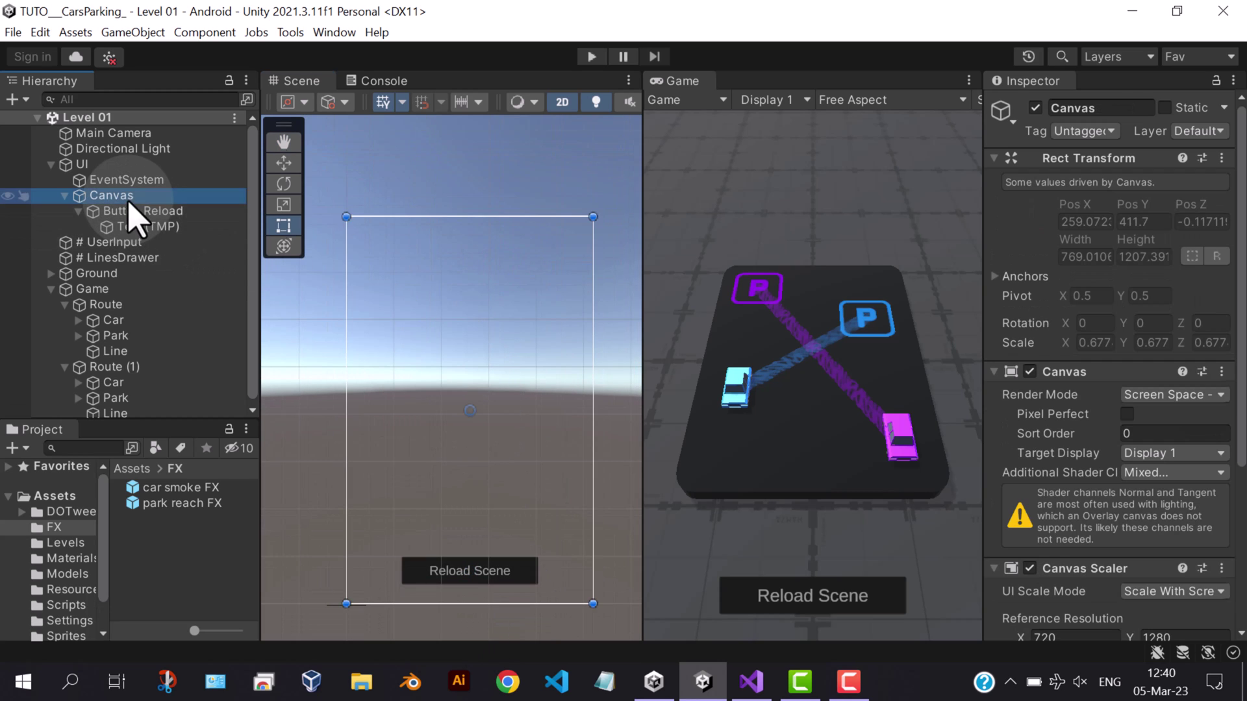
pyautogui.rightClick(112, 195)
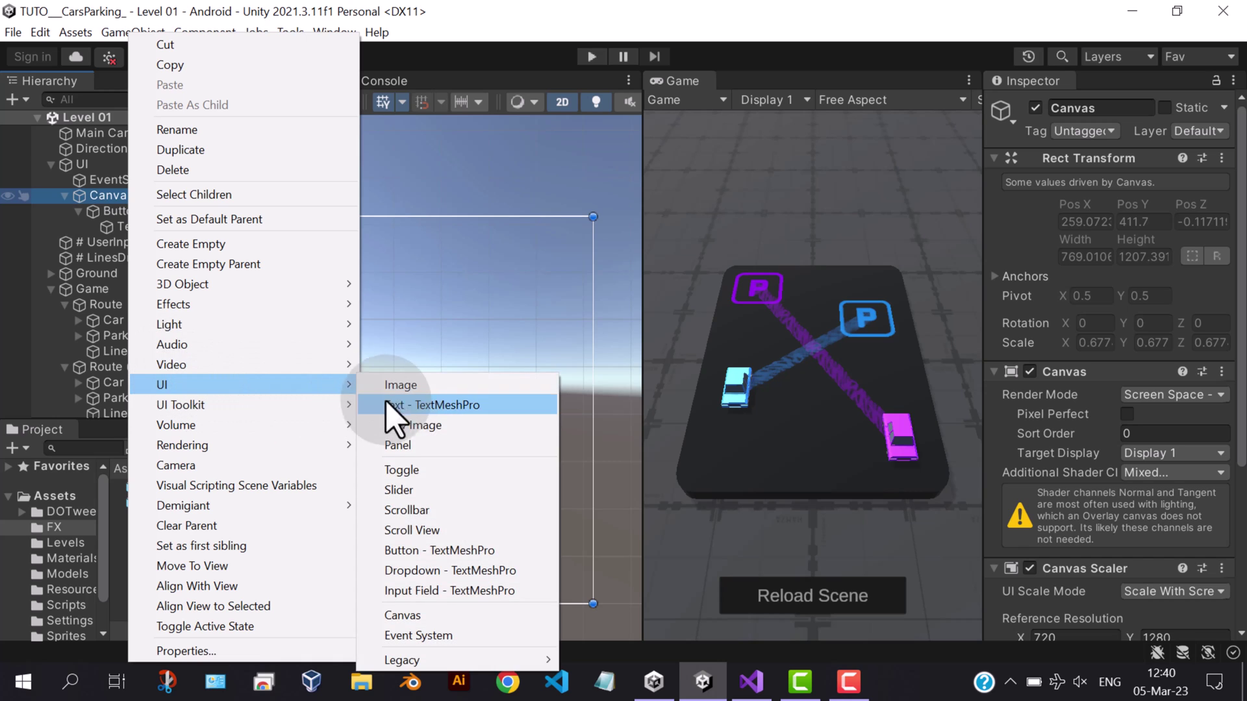
pyautogui.click(401, 385)
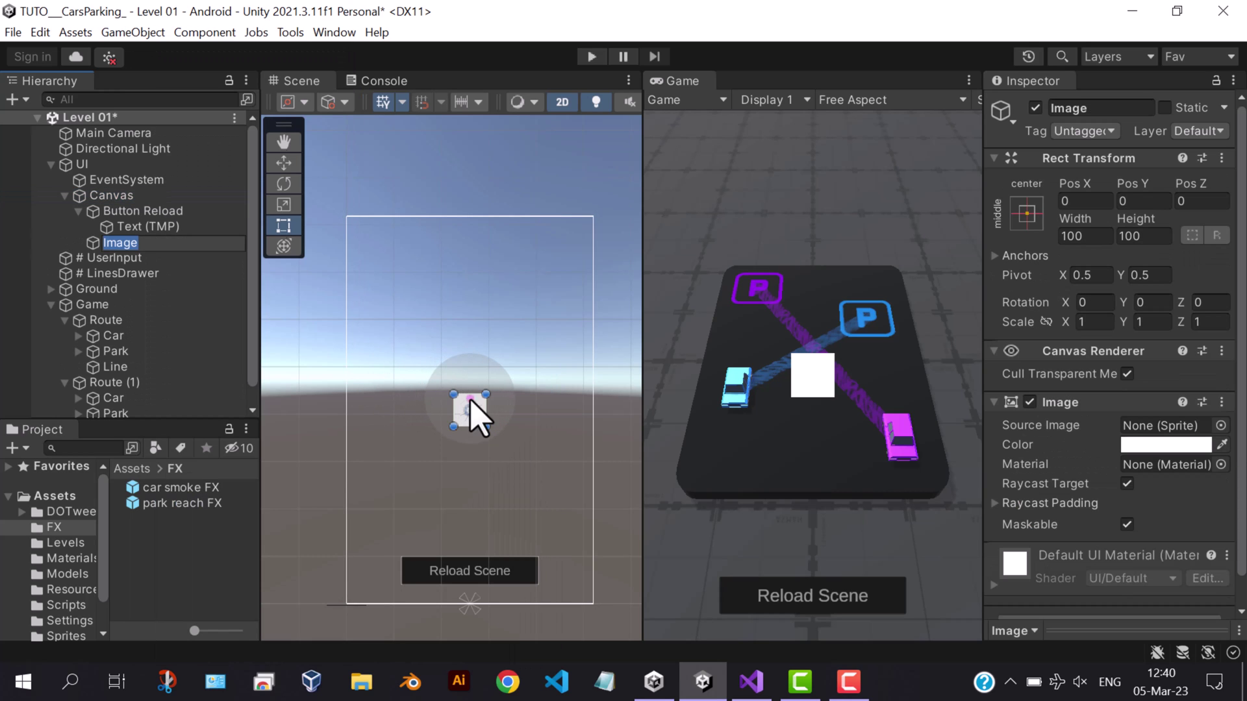
pyautogui.moveTo(470, 409); pyautogui.dragTo(470, 345)
pyautogui.moveTo(470, 407); pyautogui.dragTo(477, 295)
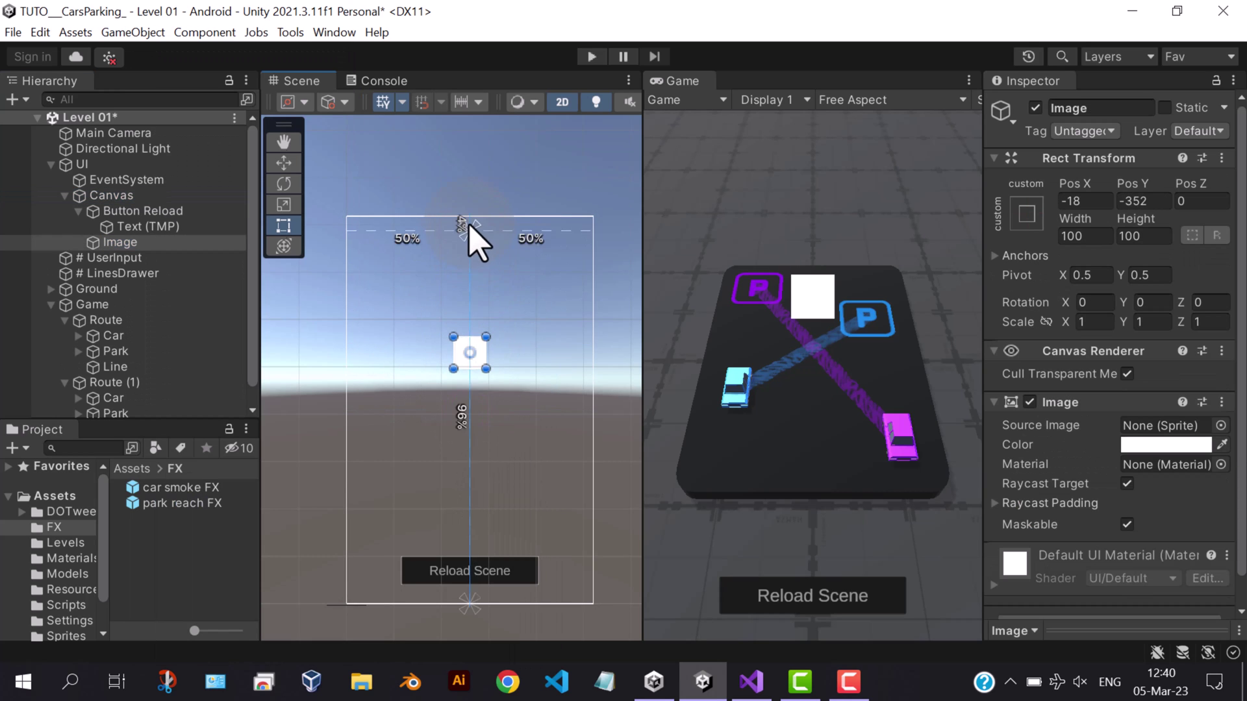
pyautogui.moveTo(477, 359)
pyautogui.mouseDown()
pyautogui.moveTo(477, 290)
pyautogui.moveTo(569, 269)
pyautogui.moveTo(536, 264)
pyautogui.mouseUp()
pyautogui.click(127, 243)
pyautogui.write('AvailableLIne Holder')
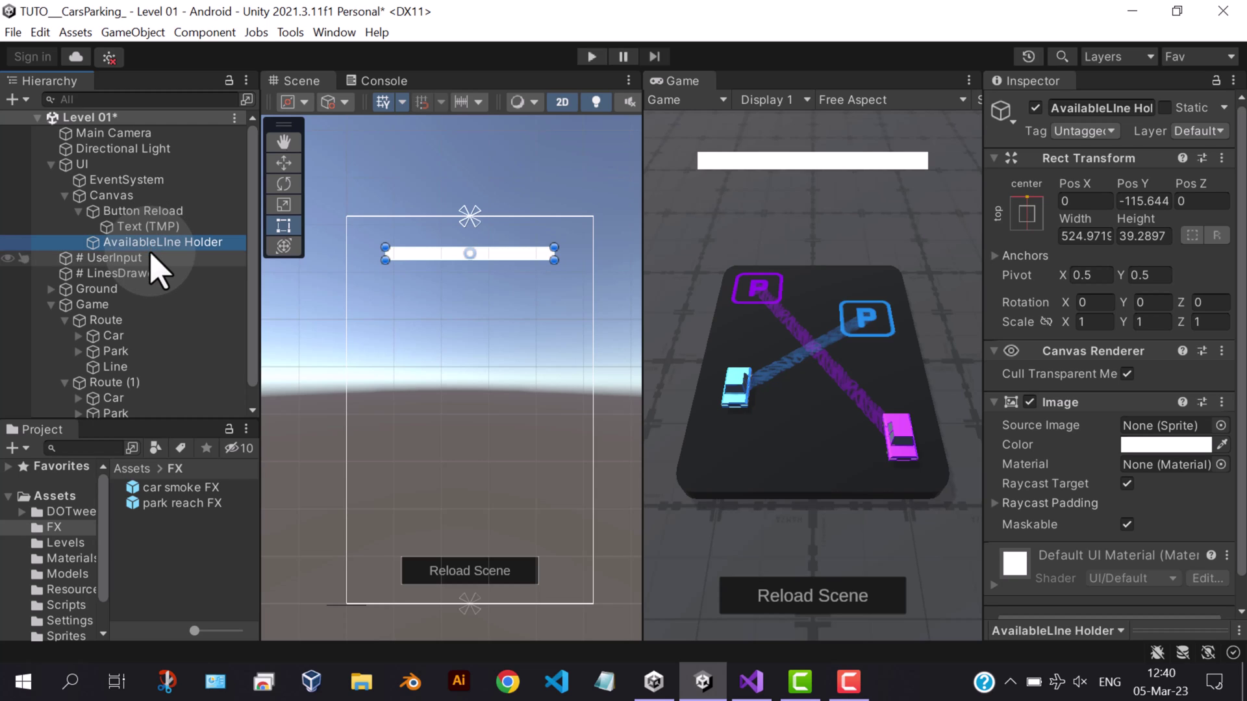
# Create a child Image under AvailableLine Holder, stretched to fill the bar
pyautogui.rightClick(160, 262)
pyautogui.moveTo(186, 384)
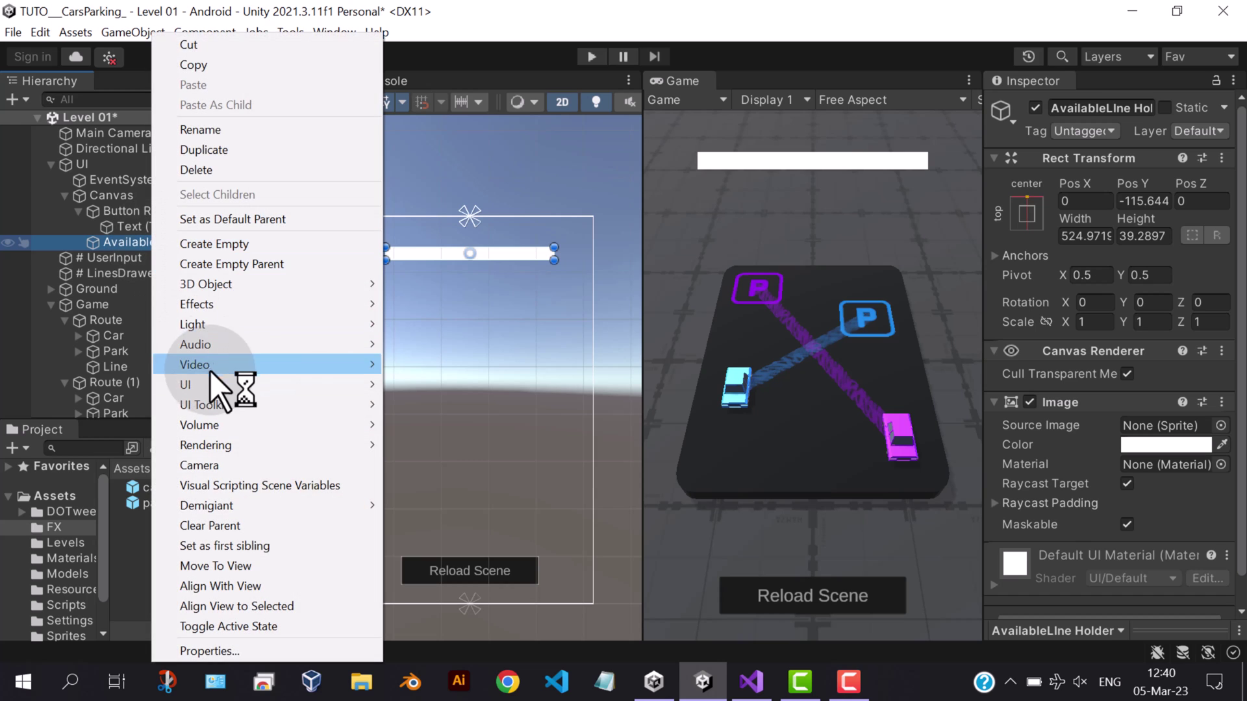
pyautogui.click(423, 387)
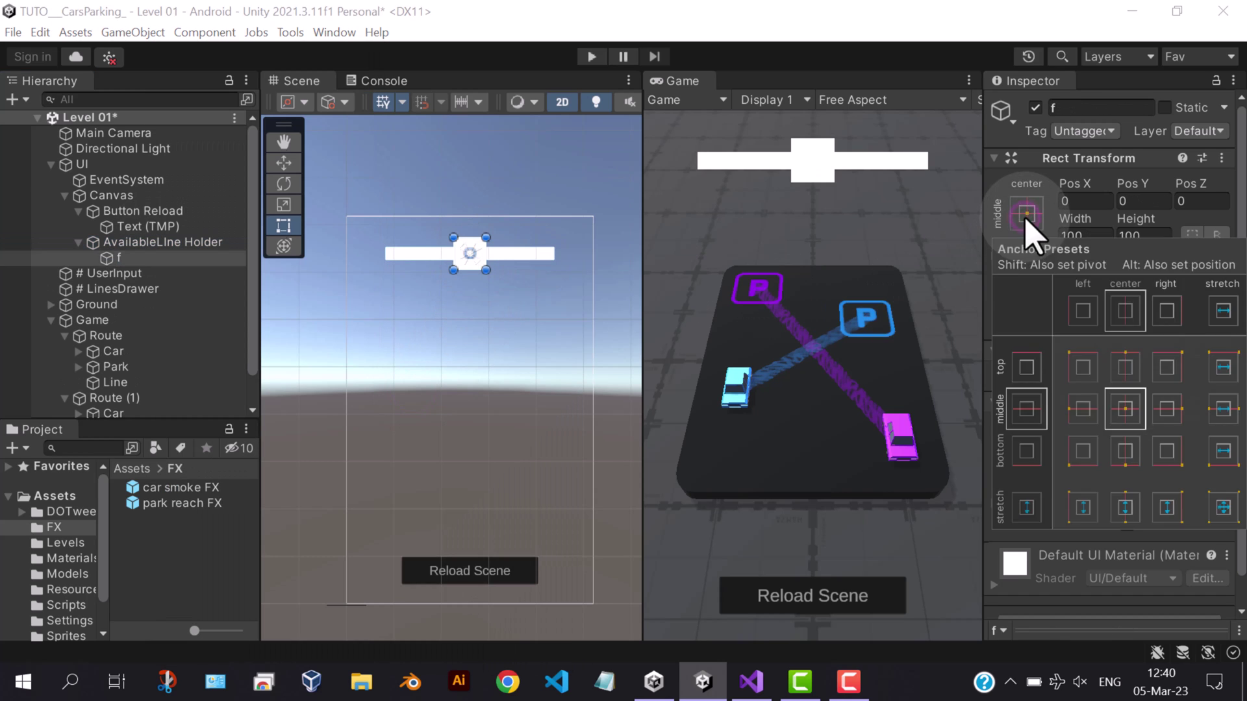
pyautogui.keyDown('alt'); pyautogui.click(1223, 510); pyautogui.keyUp('alt')
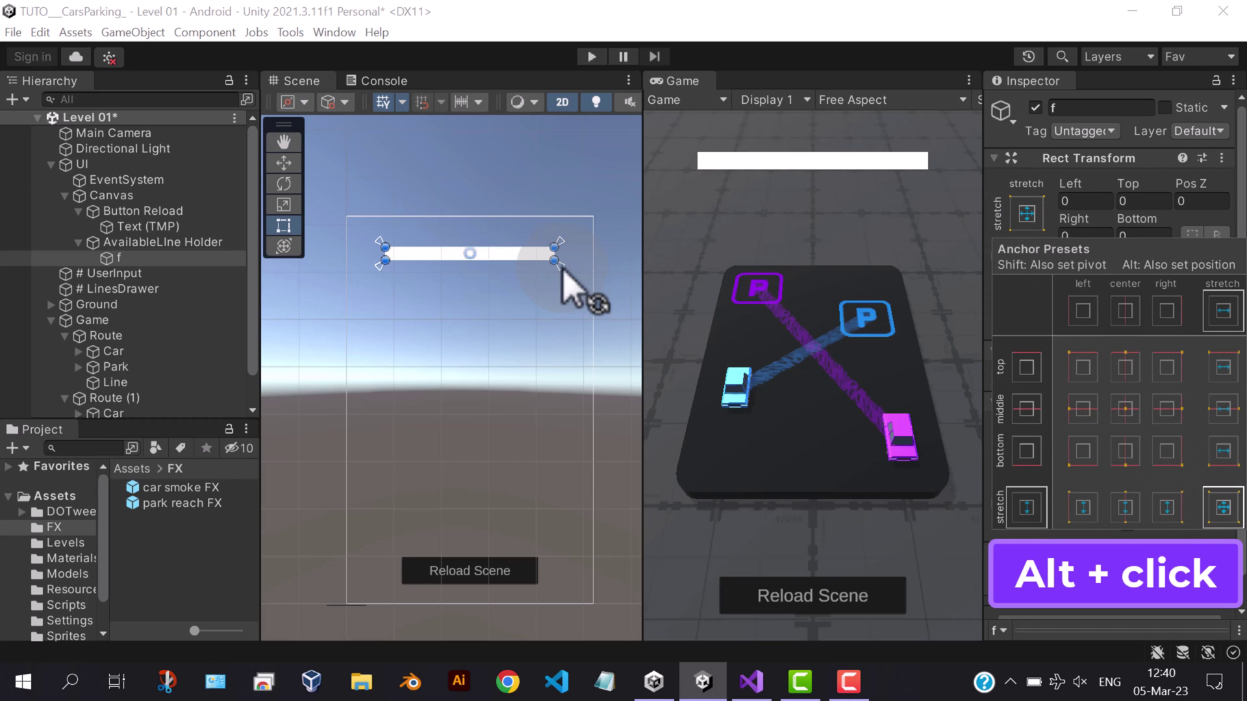
pyautogui.click(576, 283)
# Set the child image's Source Image to the square sprite from Sprites
pyautogui.click(1170, 426)
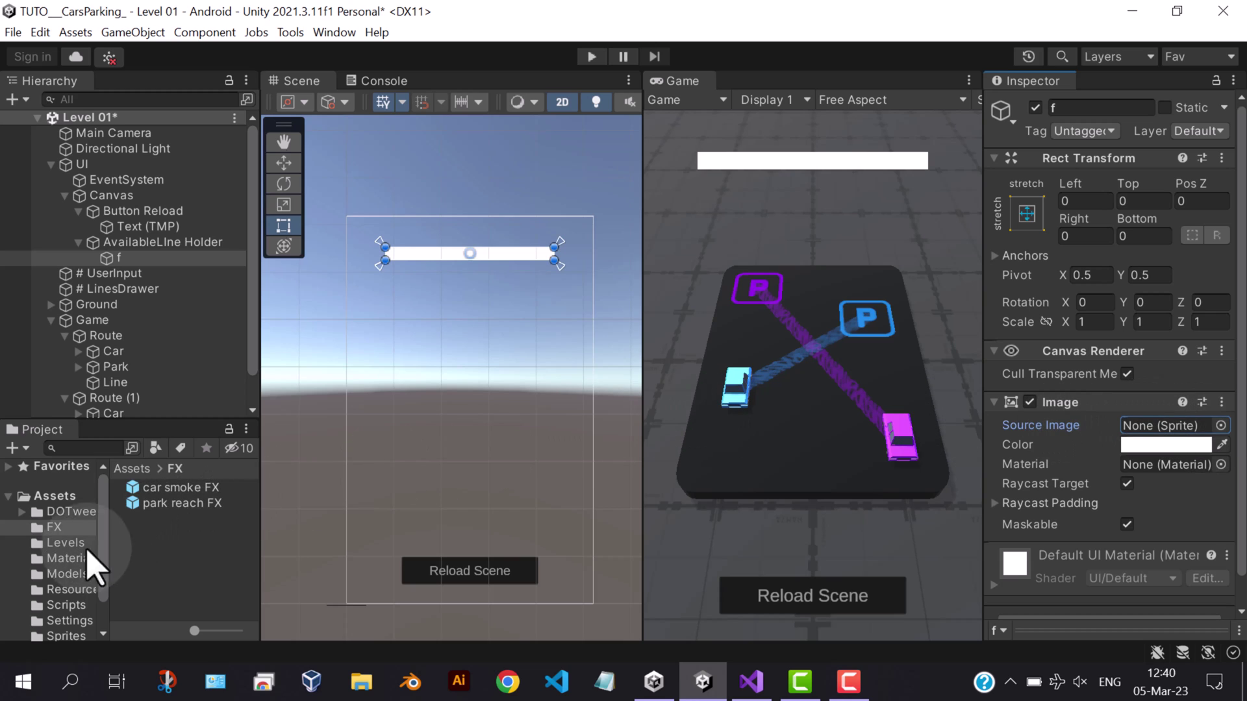
pyautogui.click(67, 636)
pyautogui.moveTo(156, 534)
pyautogui.mouseDown()
pyautogui.moveTo(1162, 440)
pyautogui.moveTo(1161, 430)
pyautogui.mouseUp()
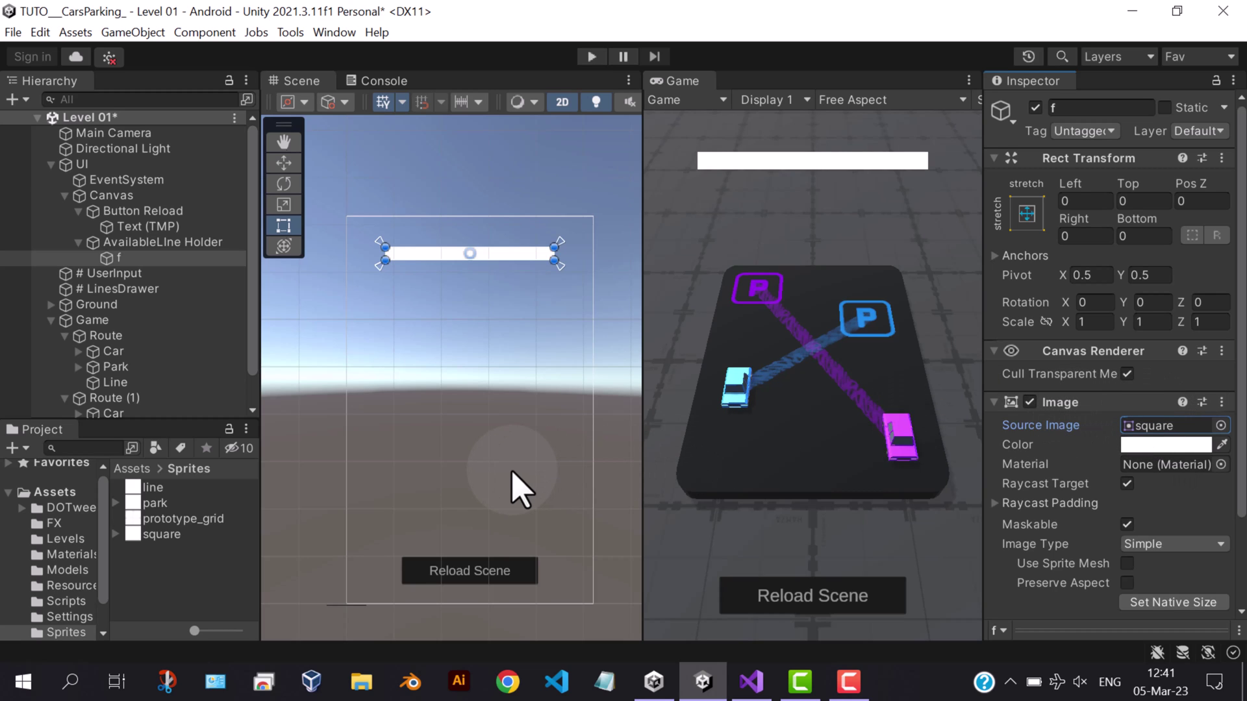
pyautogui.moveTo(157, 242)
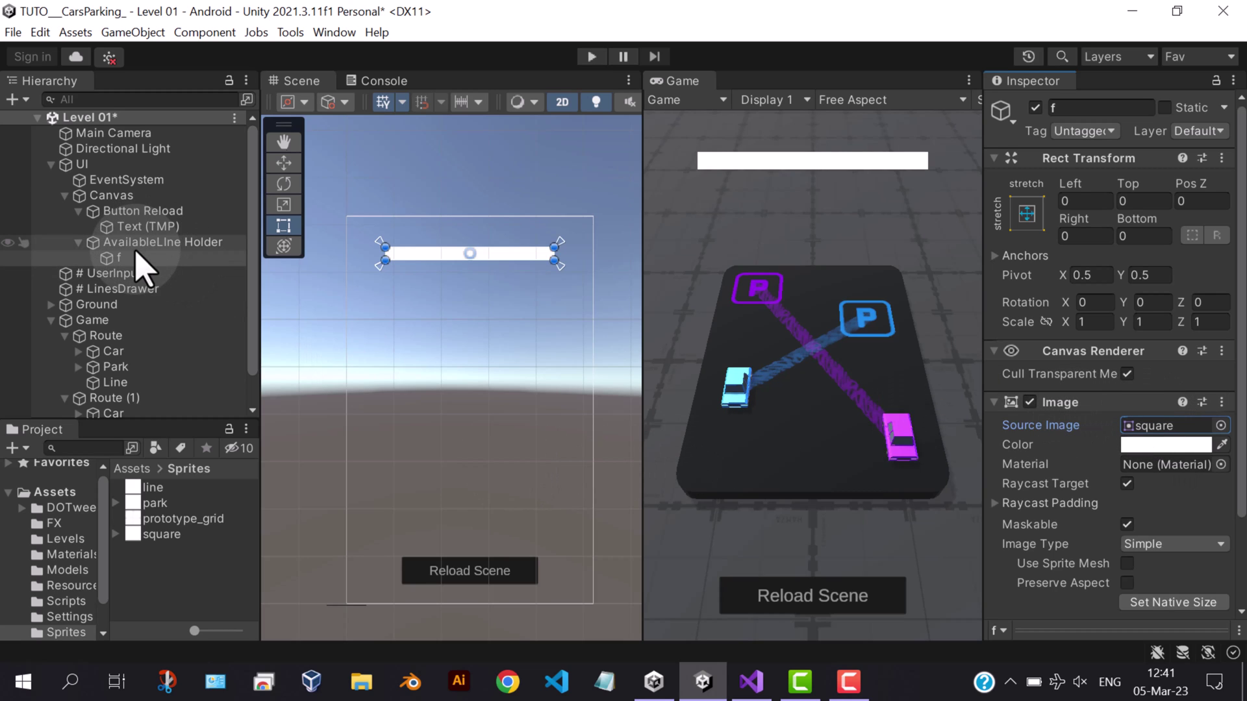
pyautogui.scroll(2, 483, 287)
pyautogui.scroll(2, 488, 273)
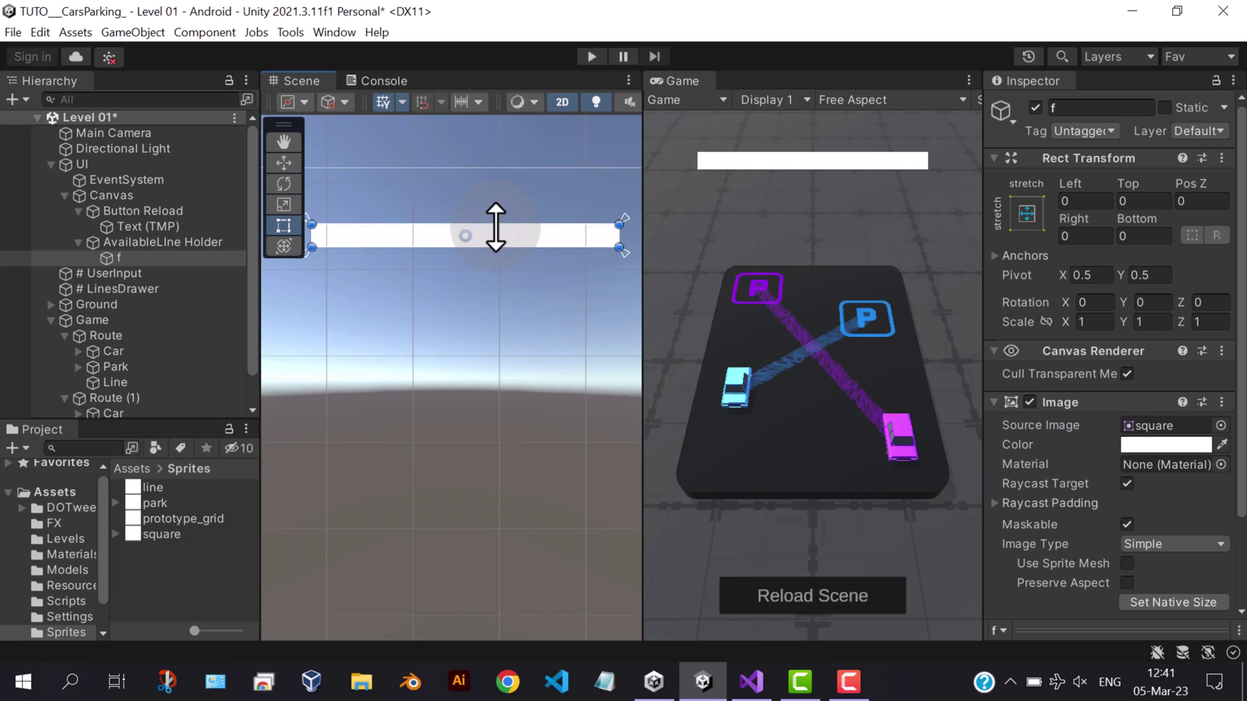
# Set the AvailableLine Holder colour to near-black with alpha 211, then select child f
pyautogui.click(1169, 444)
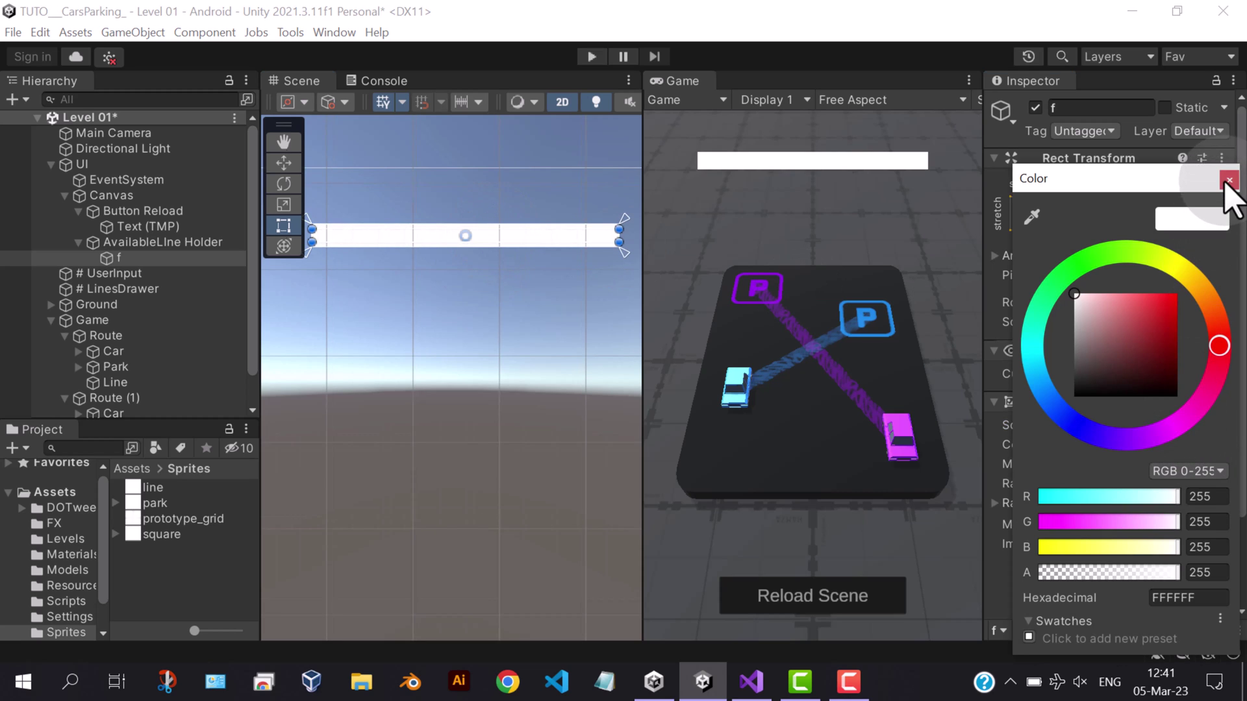
pyautogui.click(1228, 180)
pyautogui.click(163, 242)
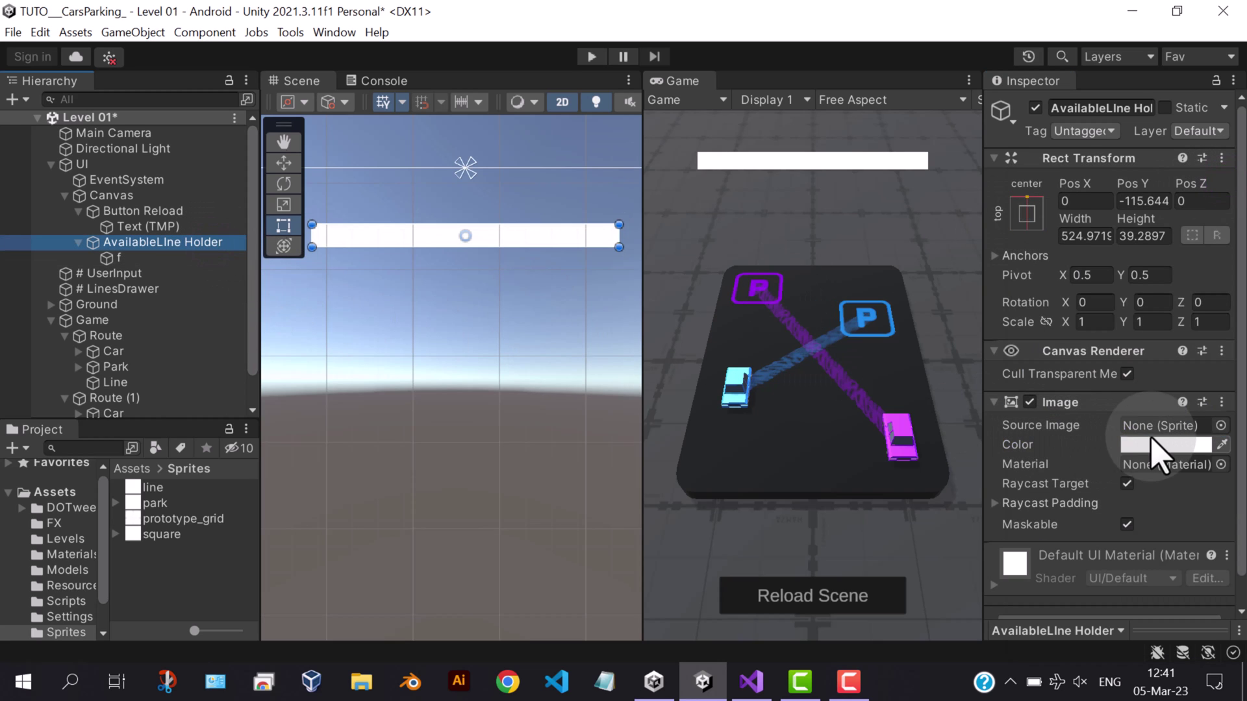
pyautogui.click(1167, 445)
pyautogui.moveTo(1121, 371); pyautogui.dragTo(1057, 410)
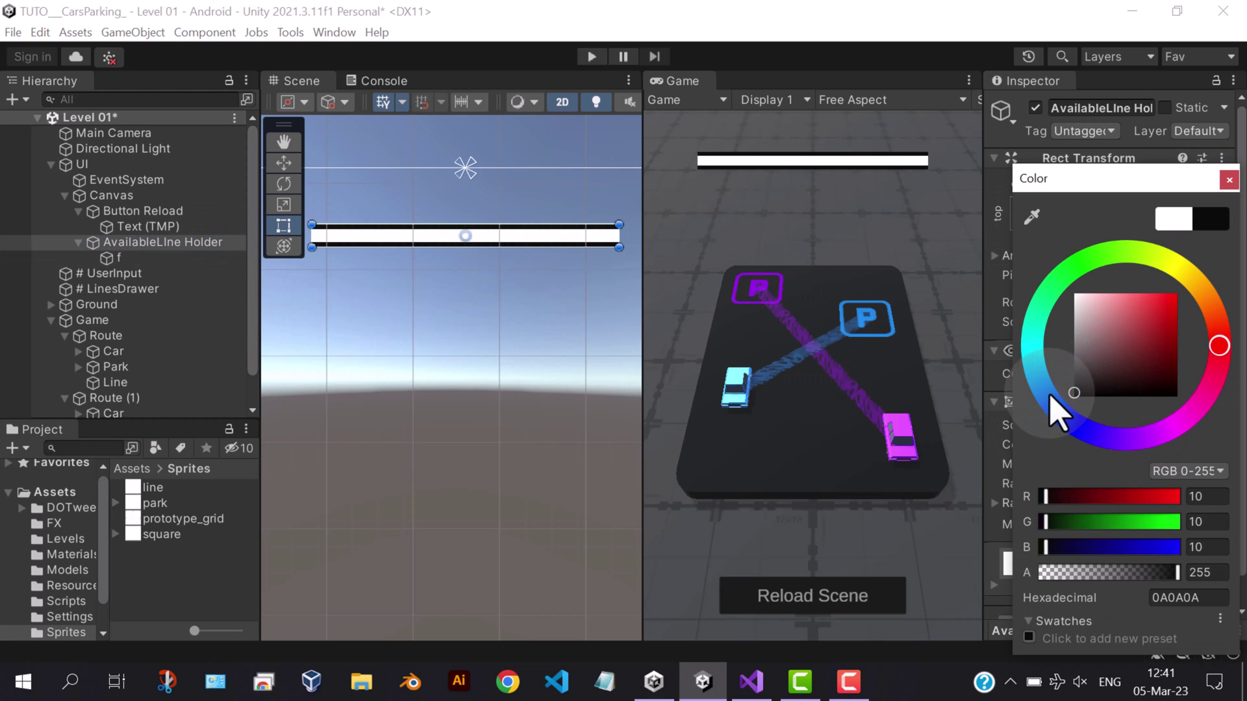
pyautogui.click(1228, 179)
pyautogui.click(1166, 445)
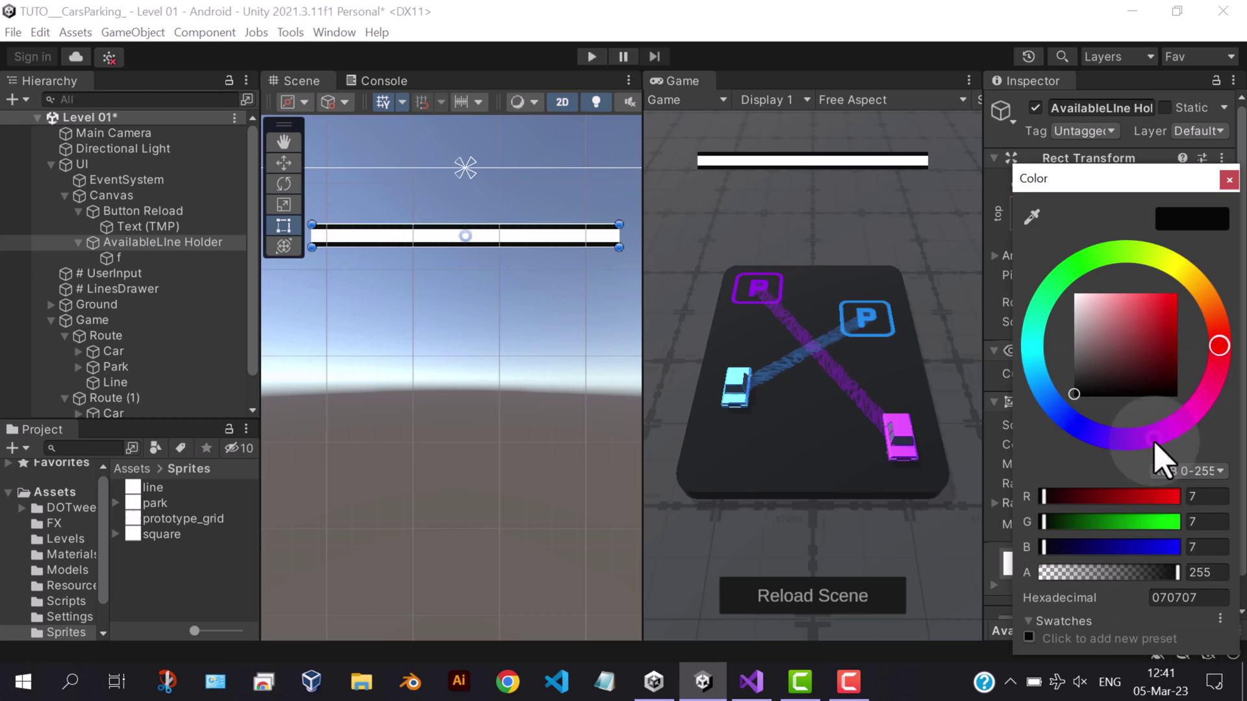
pyautogui.click(1155, 572)
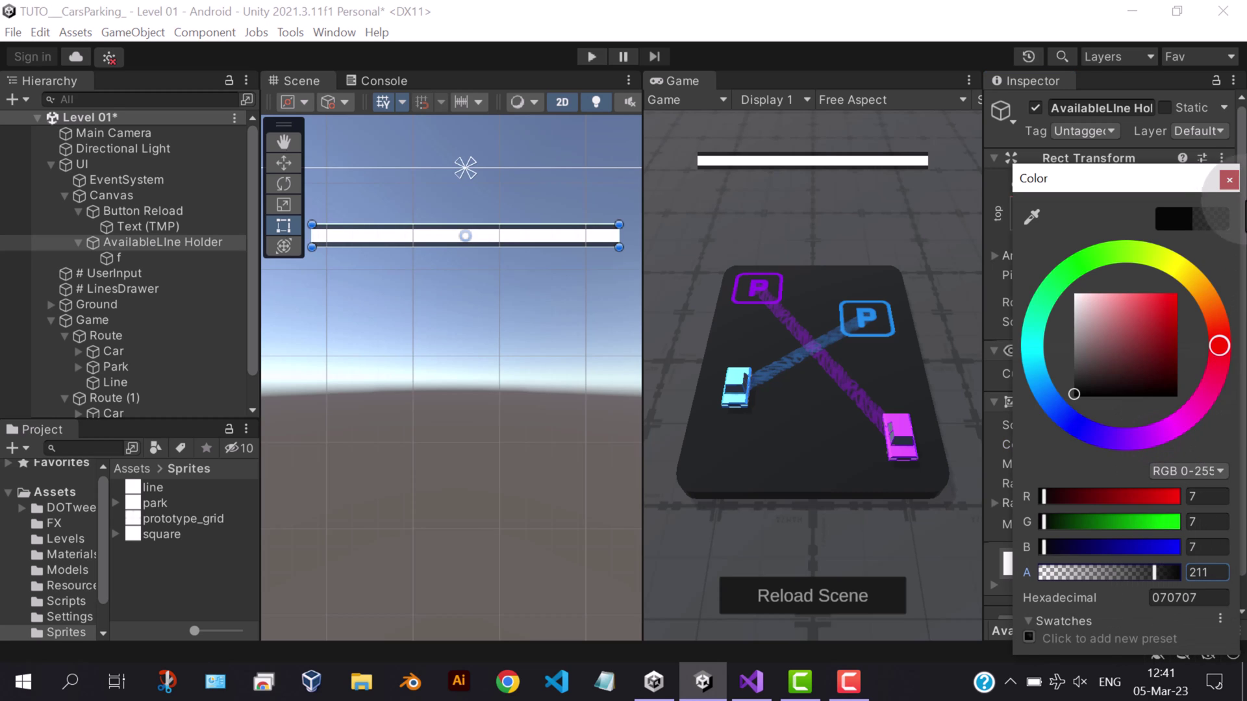
pyautogui.click(1231, 180)
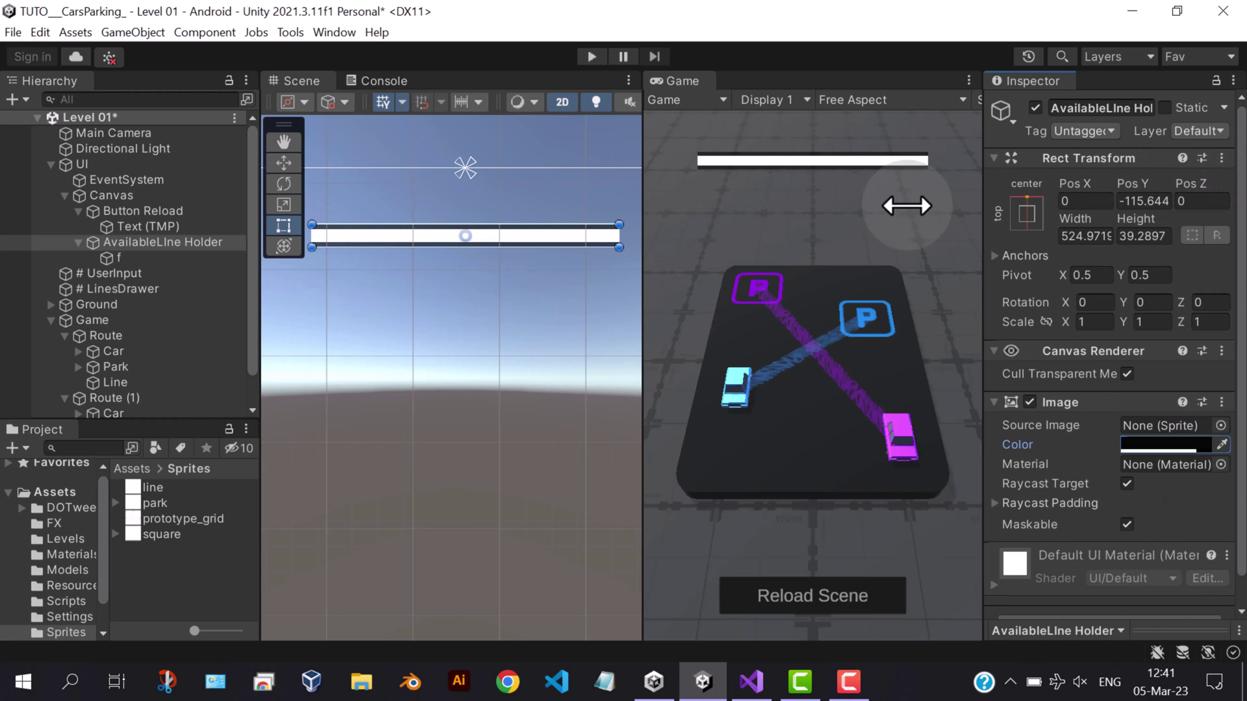
pyautogui.click(581, 241)
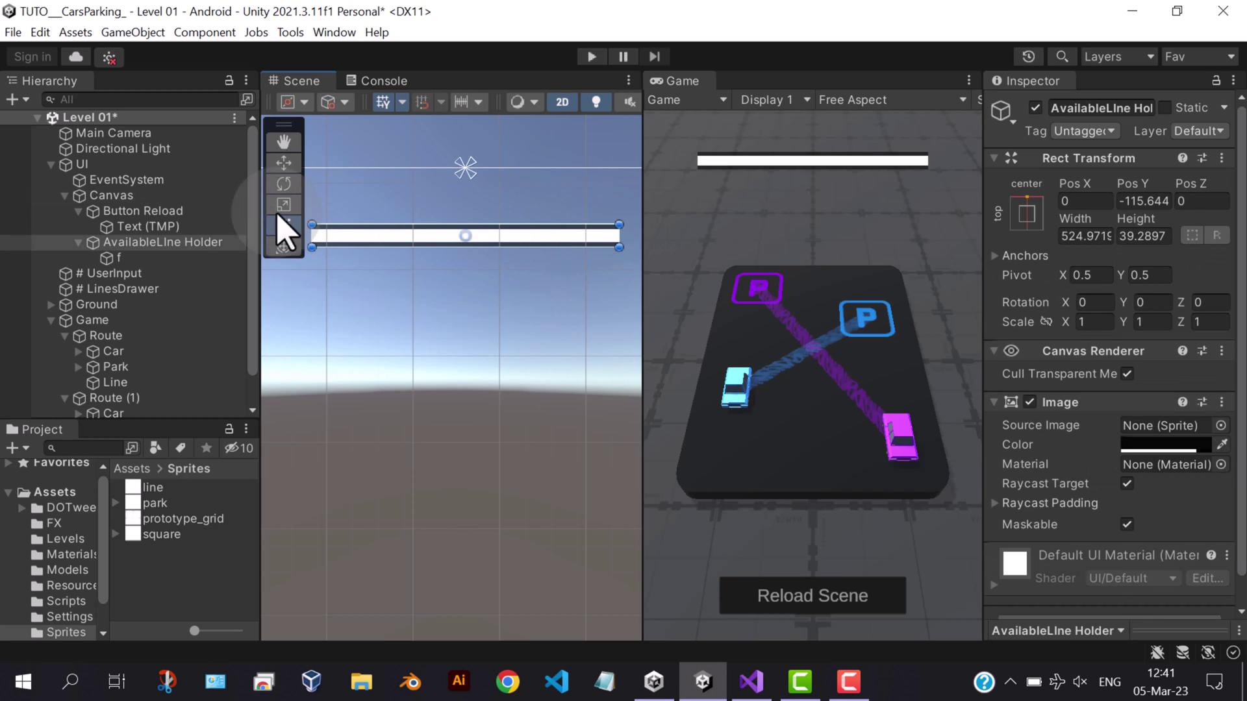
pyautogui.click(118, 258)
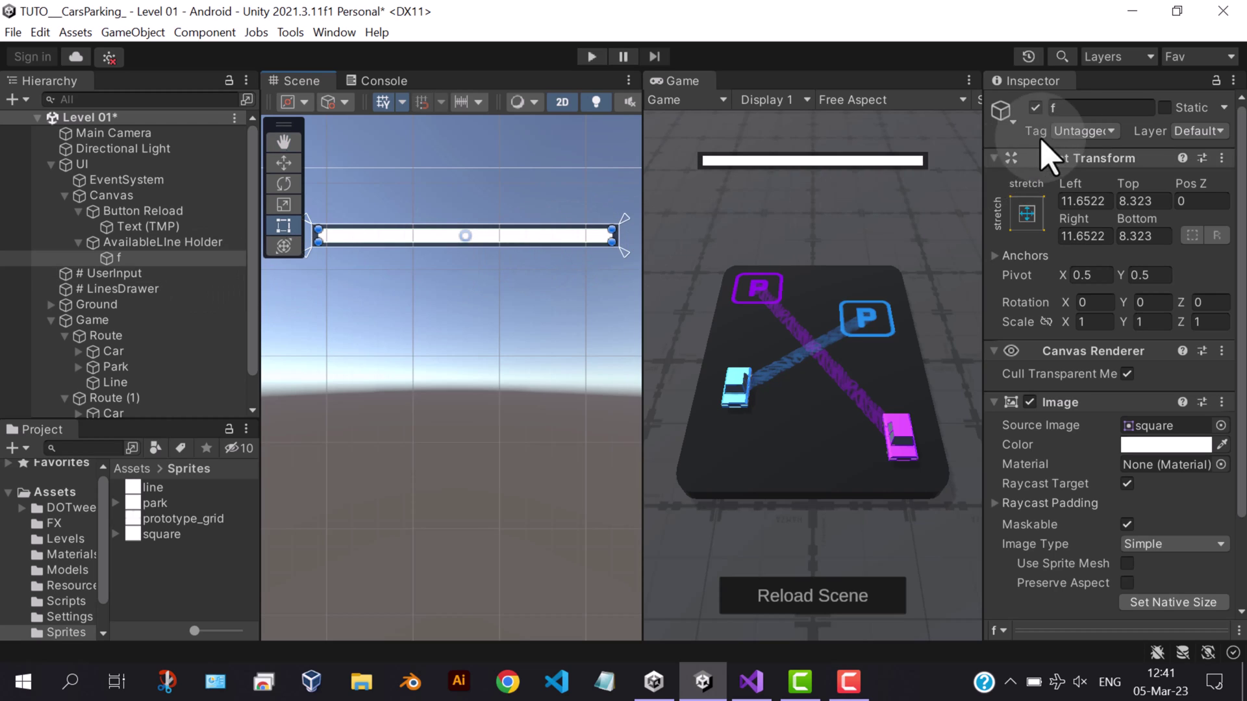
# Rename f to Fill and make it a Filled, Horizontal image with 0.5 fill amount
pyautogui.click(1092, 108)
pyautogui.write('Fill')
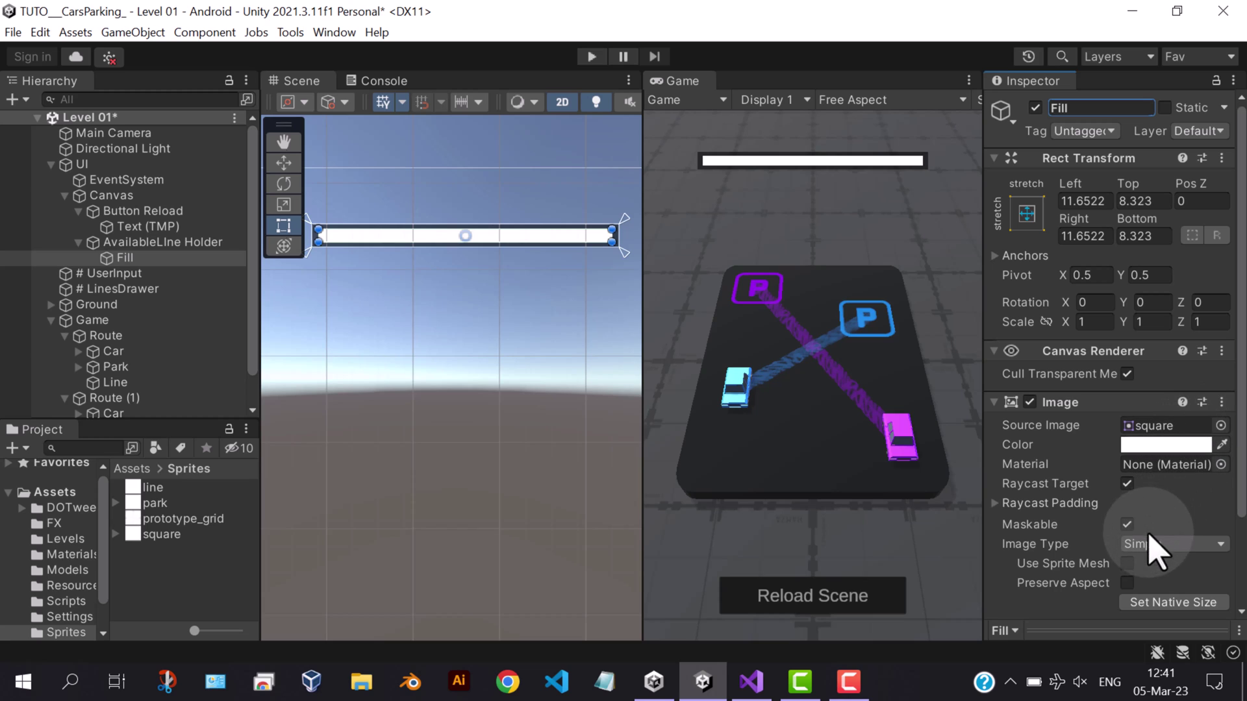
pyautogui.click(1174, 543)
pyautogui.click(1164, 612)
pyautogui.scroll(-3, 1184, 546)
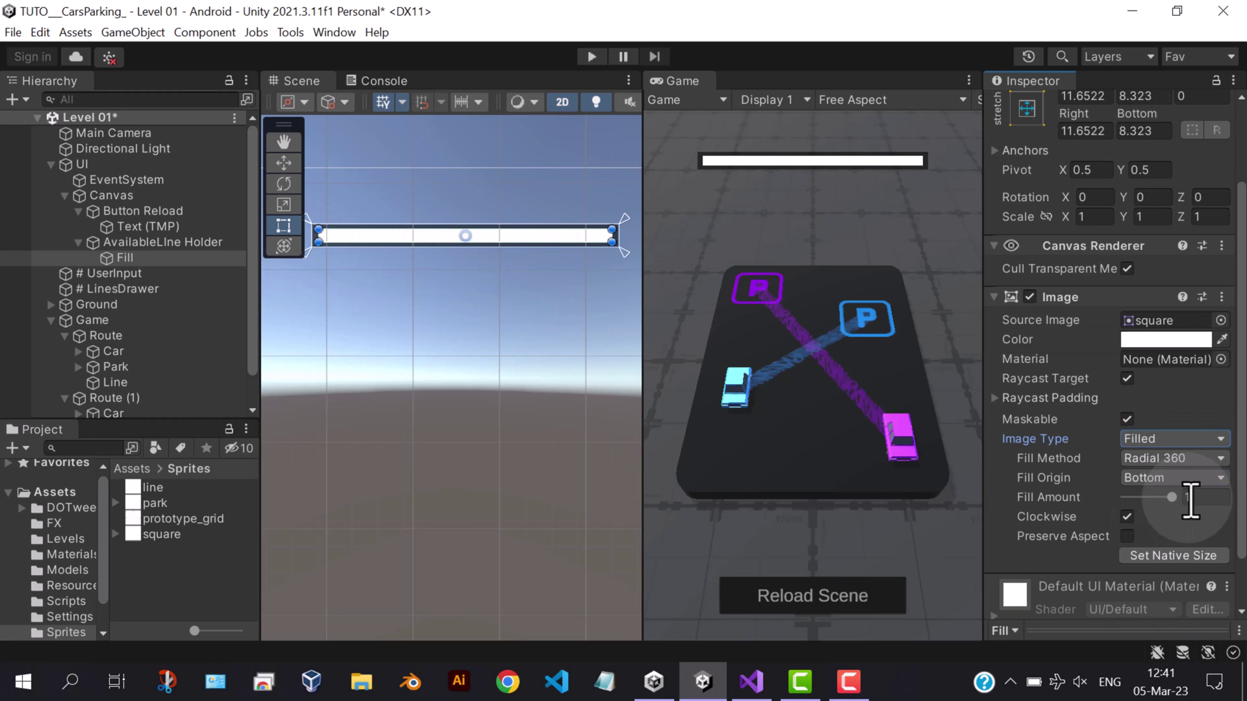
pyautogui.click(1173, 459)
pyautogui.click(1160, 473)
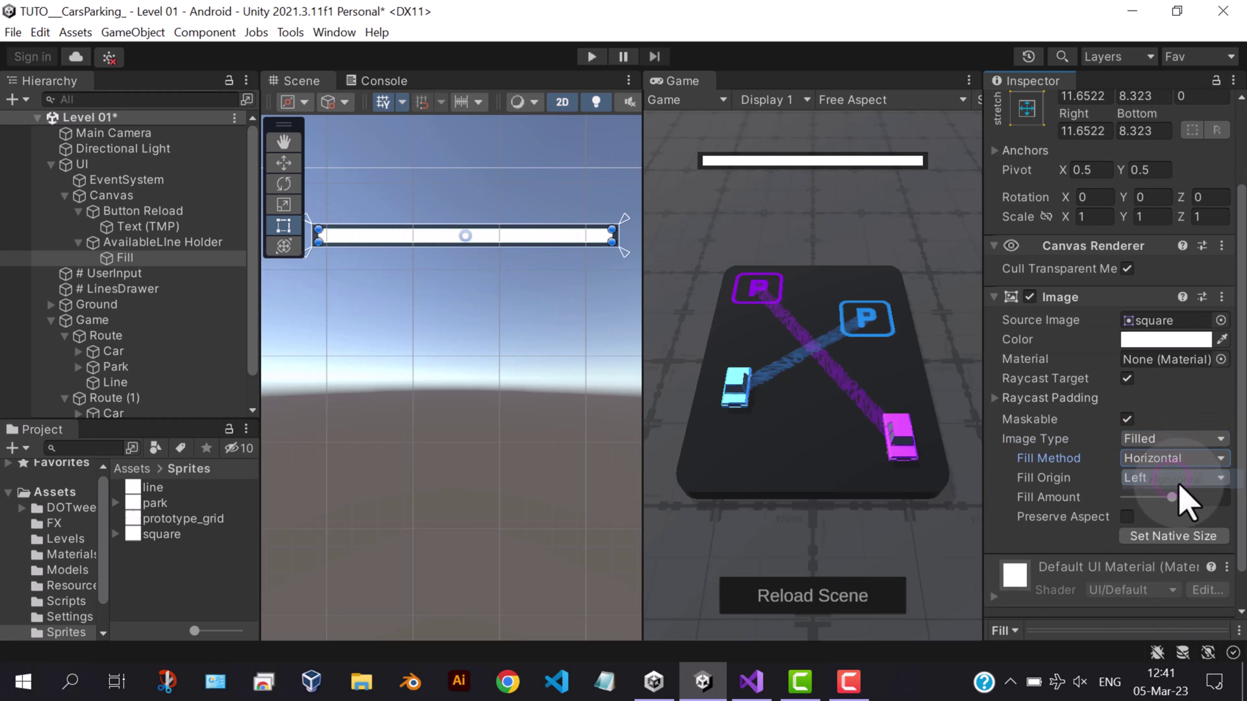
pyautogui.moveTo(1166, 498)
pyautogui.mouseDown()
pyautogui.moveTo(1128, 500)
pyautogui.moveTo(1147, 499)
pyautogui.mouseUp()
pyautogui.write('0.5')
pyautogui.press('Return')
# Shrink the AvailableLine Holder's height into a thin bar
pyautogui.click(163, 242)
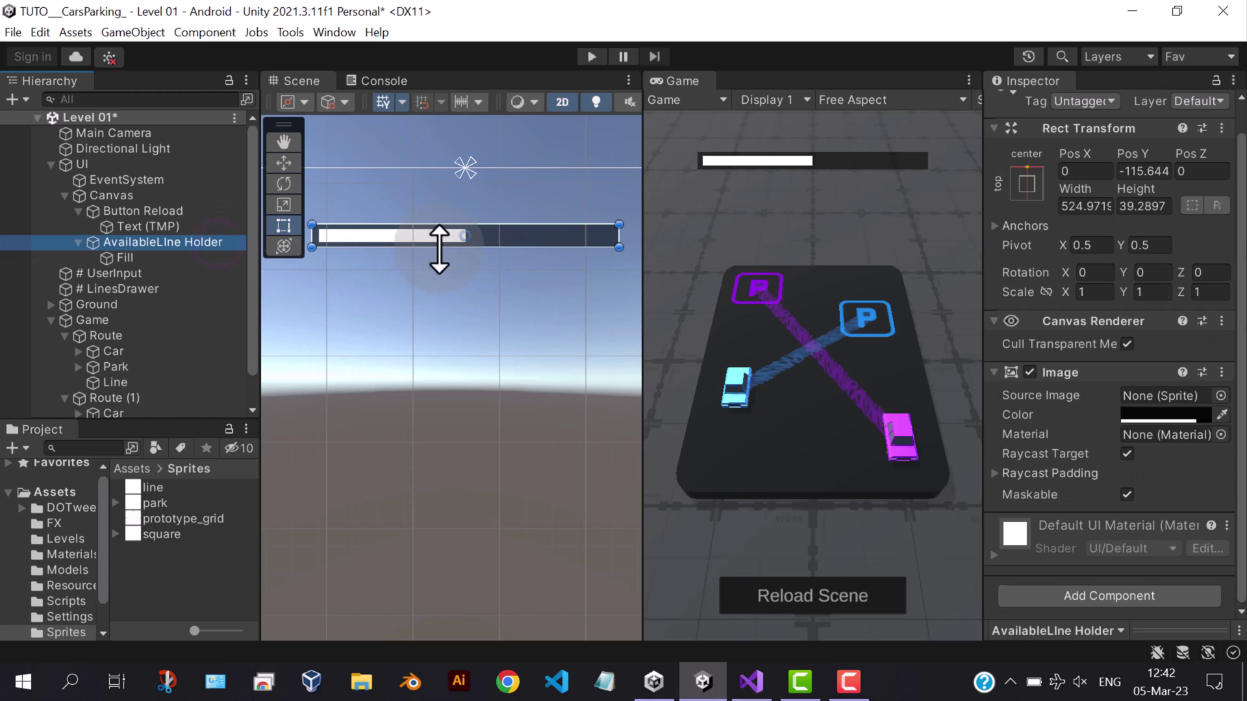
pyautogui.moveTo(462, 250); pyautogui.dragTo(477, 361)
pyautogui.click(126, 258)
pyautogui.scroll(3, 464, 310)
pyautogui.scroll(-3, 478, 361)
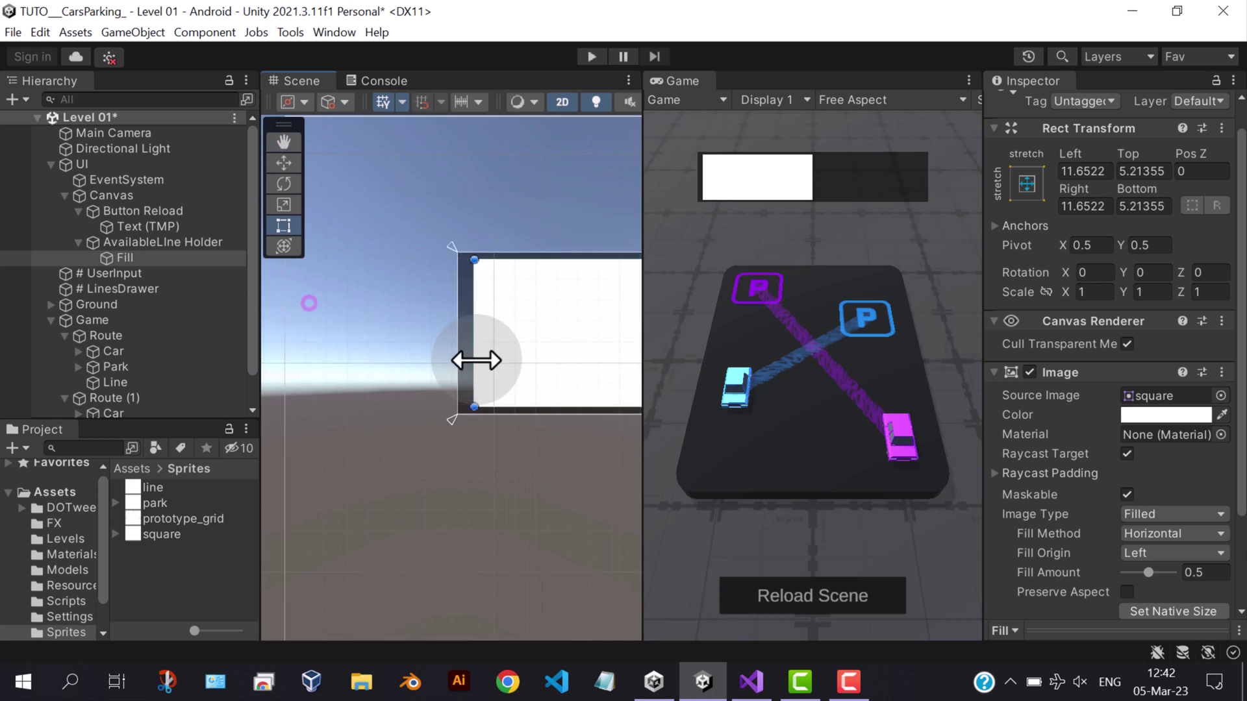
pyautogui.keyDown('ctrl'); pyautogui.click(162, 241); pyautogui.keyUp('ctrl')
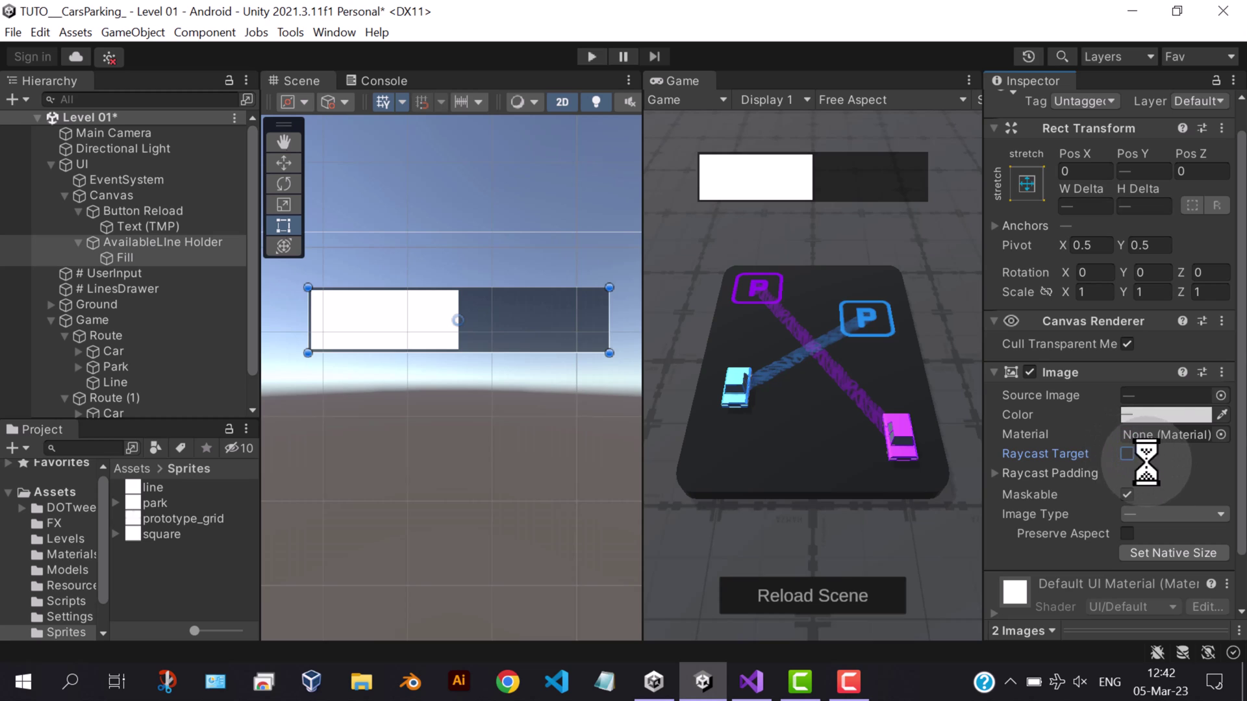
pyautogui.click(162, 241)
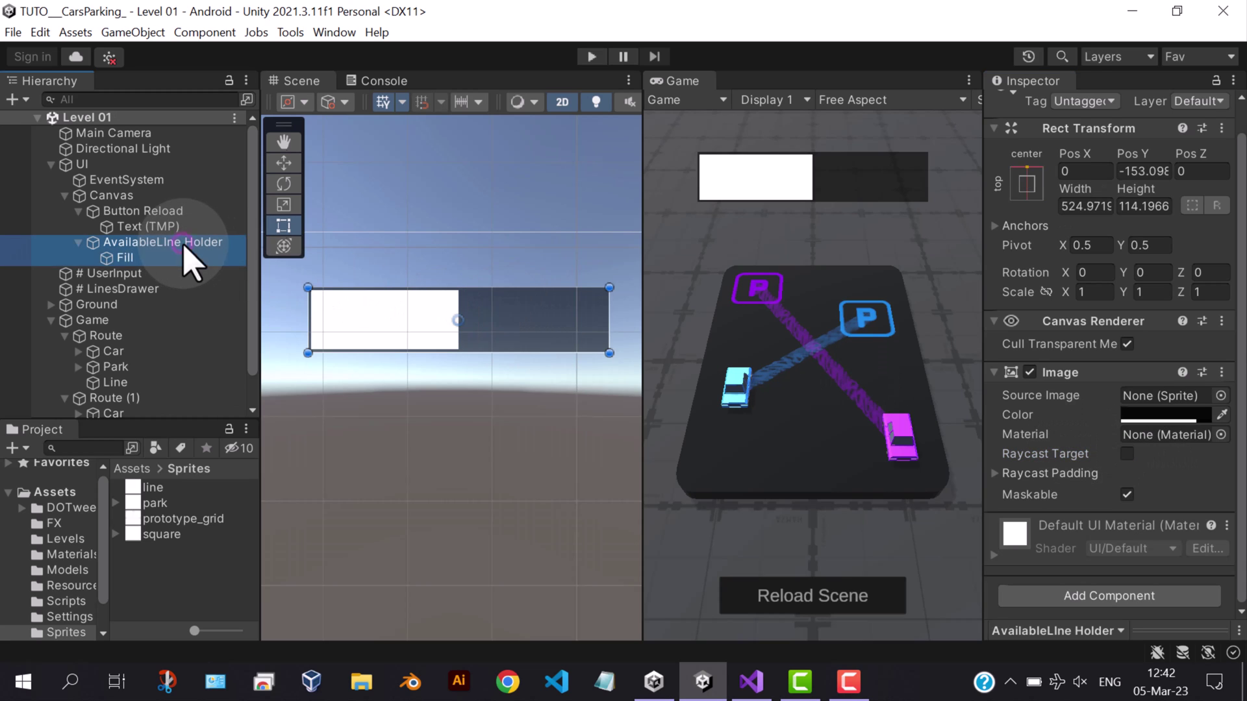
pyautogui.moveTo(470, 350); pyautogui.dragTo(470, 304)
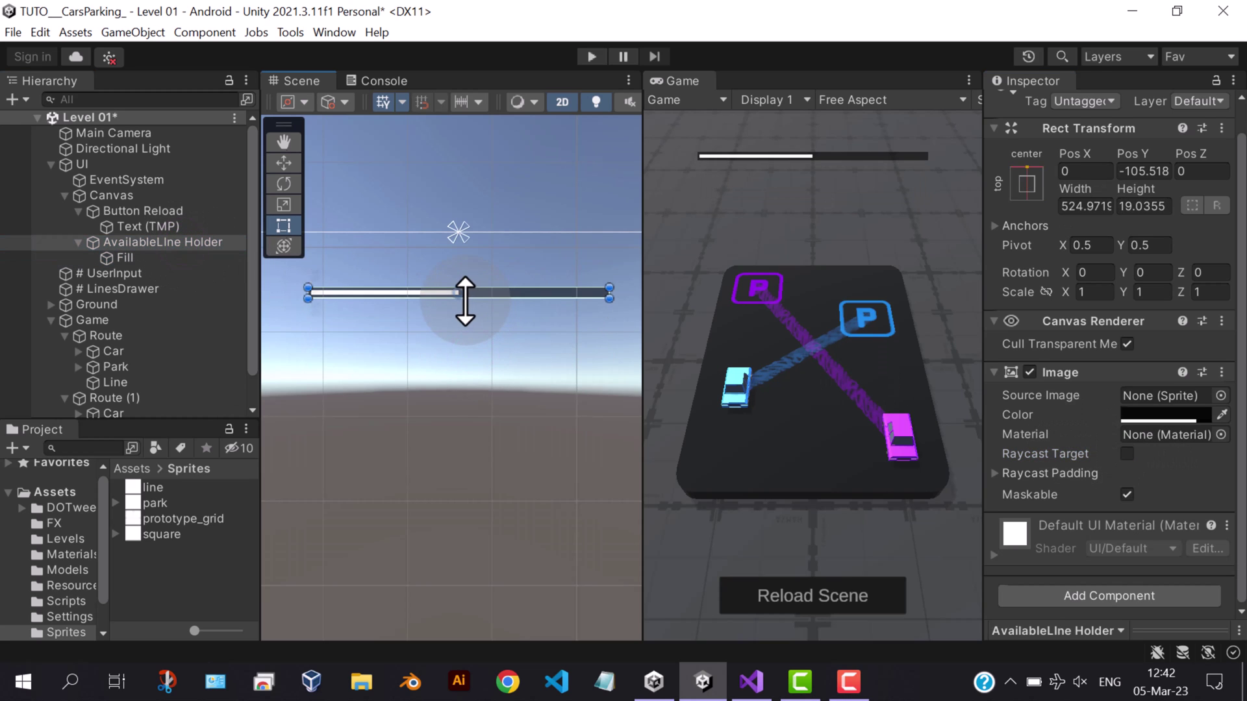
# Add a TextMeshPro label reading 'Available Line' under the holder and enlarge its box
pyautogui.rightClick(162, 241)
pyautogui.moveTo(224, 385)
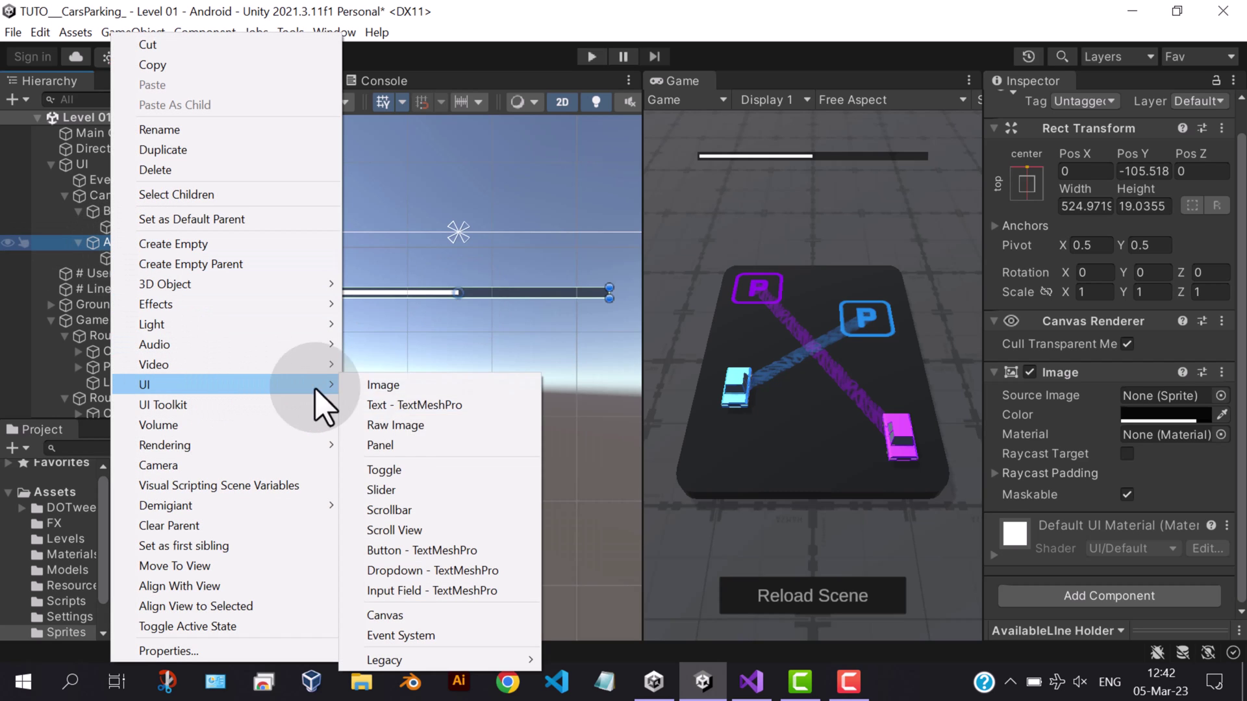
pyautogui.click(414, 405)
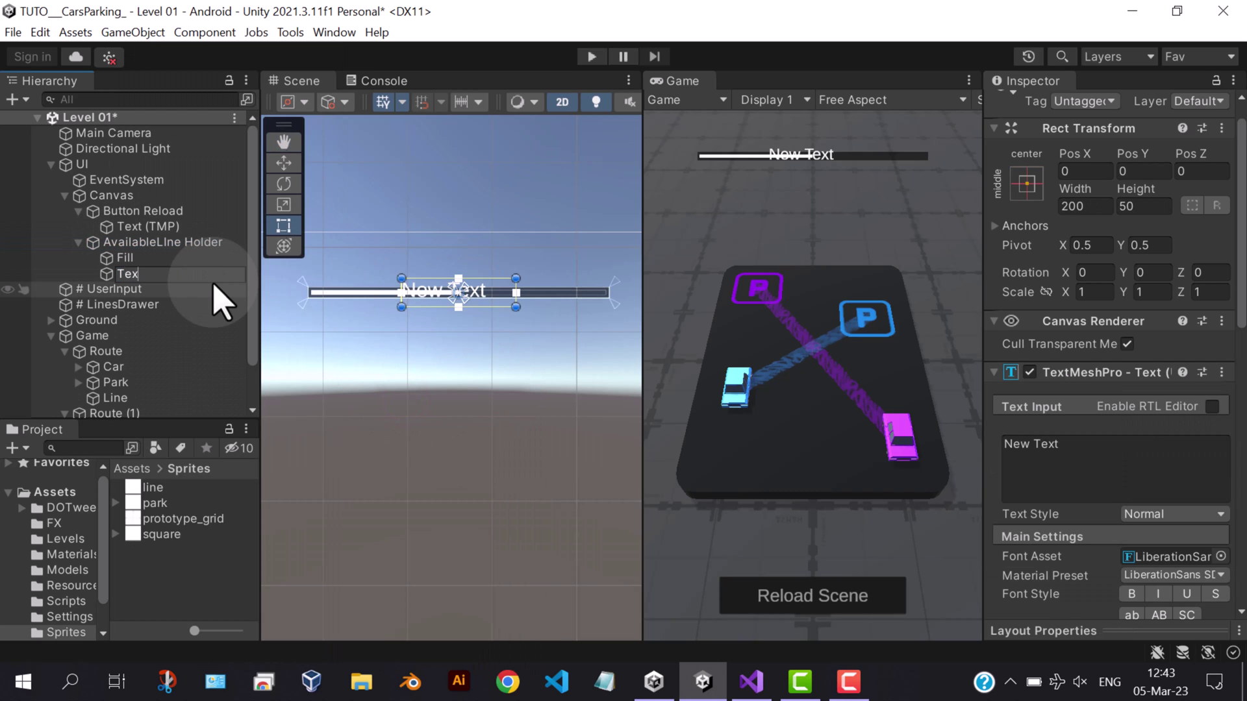
pyautogui.click(1104, 465)
pyautogui.write('Available Line')
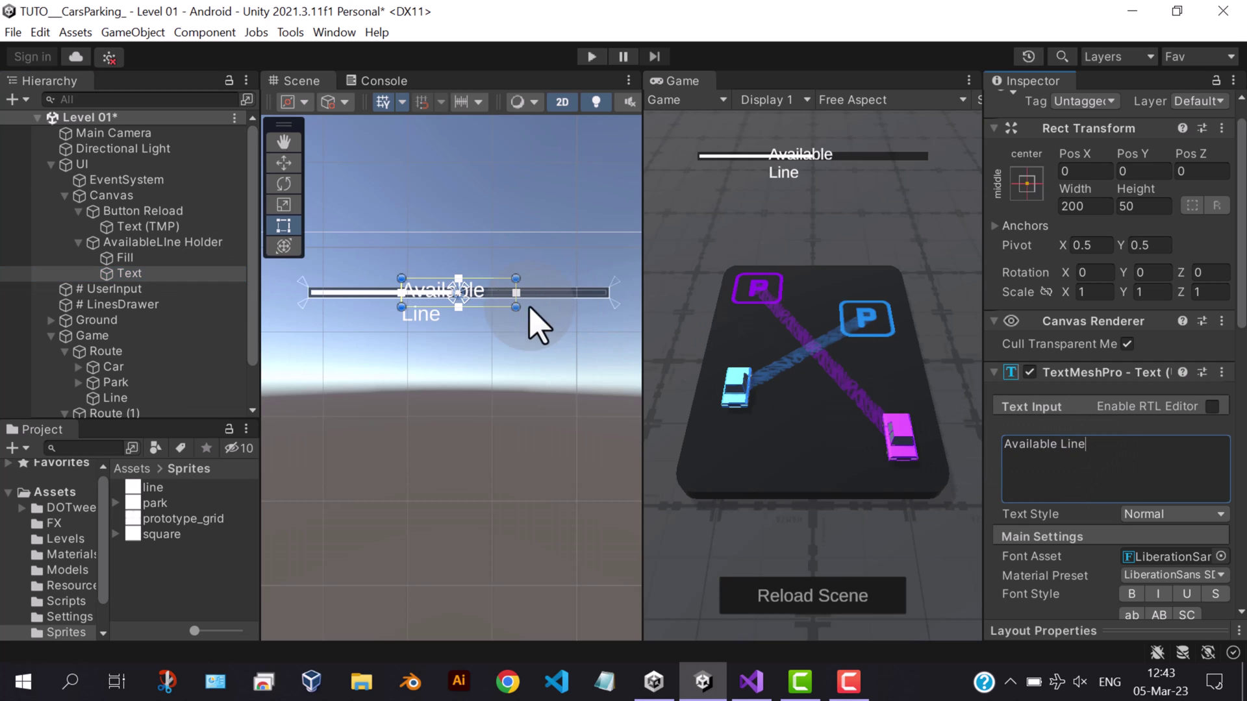
pyautogui.moveTo(504, 309)
pyautogui.mouseDown()
pyautogui.moveTo(511, 337)
pyautogui.moveTo(584, 335)
pyautogui.mouseUp()
pyautogui.scroll(-4, 1121, 467)
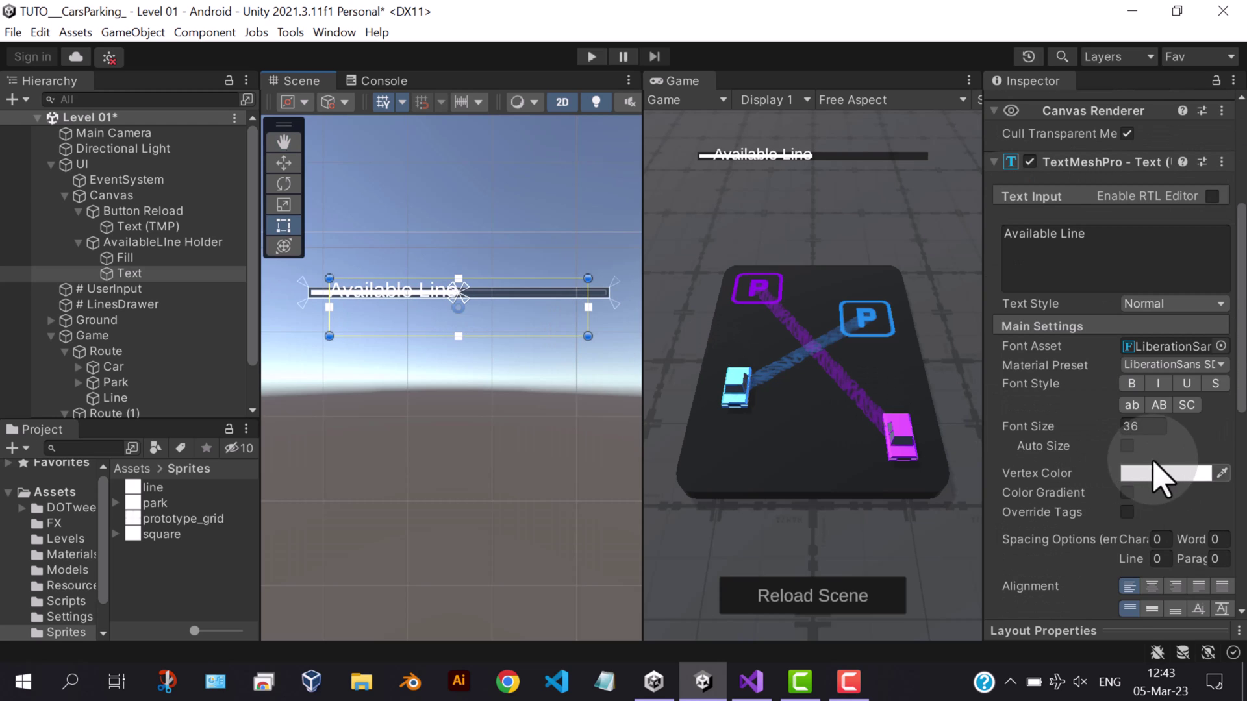
# Centre the label, widen its character spacing, and move it below the bar
pyautogui.click(1153, 588)
pyautogui.moveTo(458, 280); pyautogui.dragTo(458, 308)
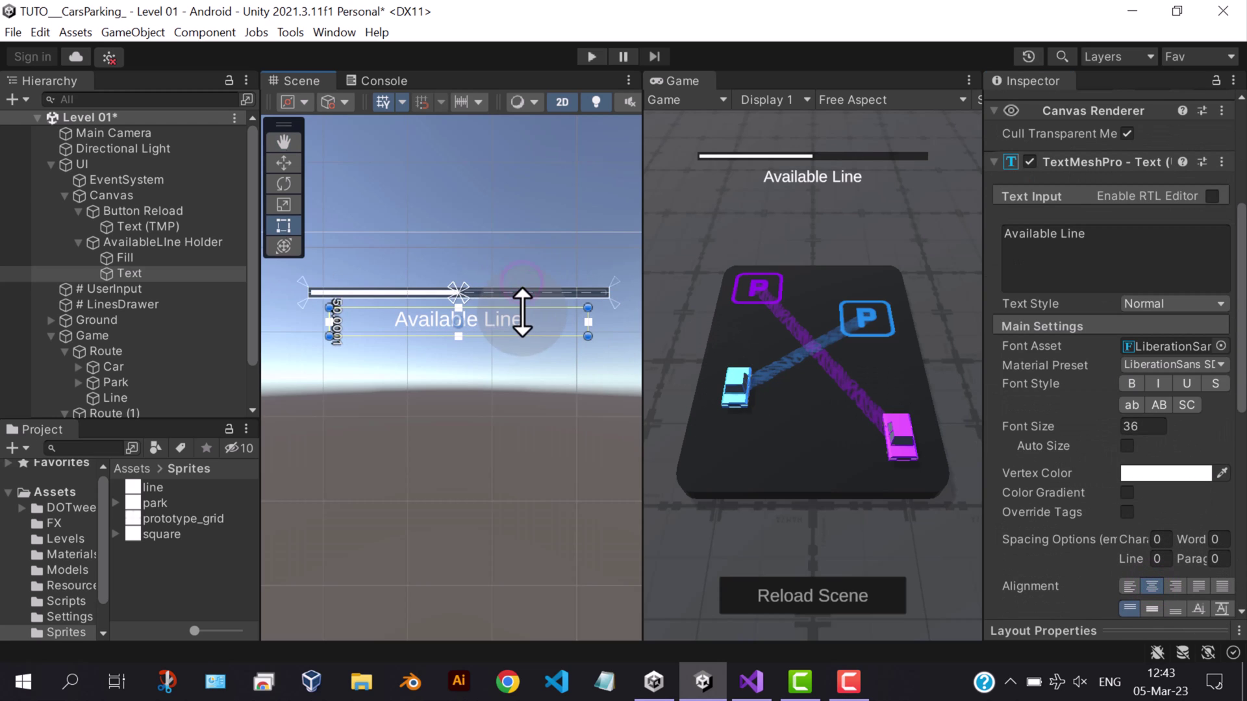
pyautogui.moveTo(1133, 539); pyautogui.dragTo(1160, 539)
pyautogui.click(458, 293)
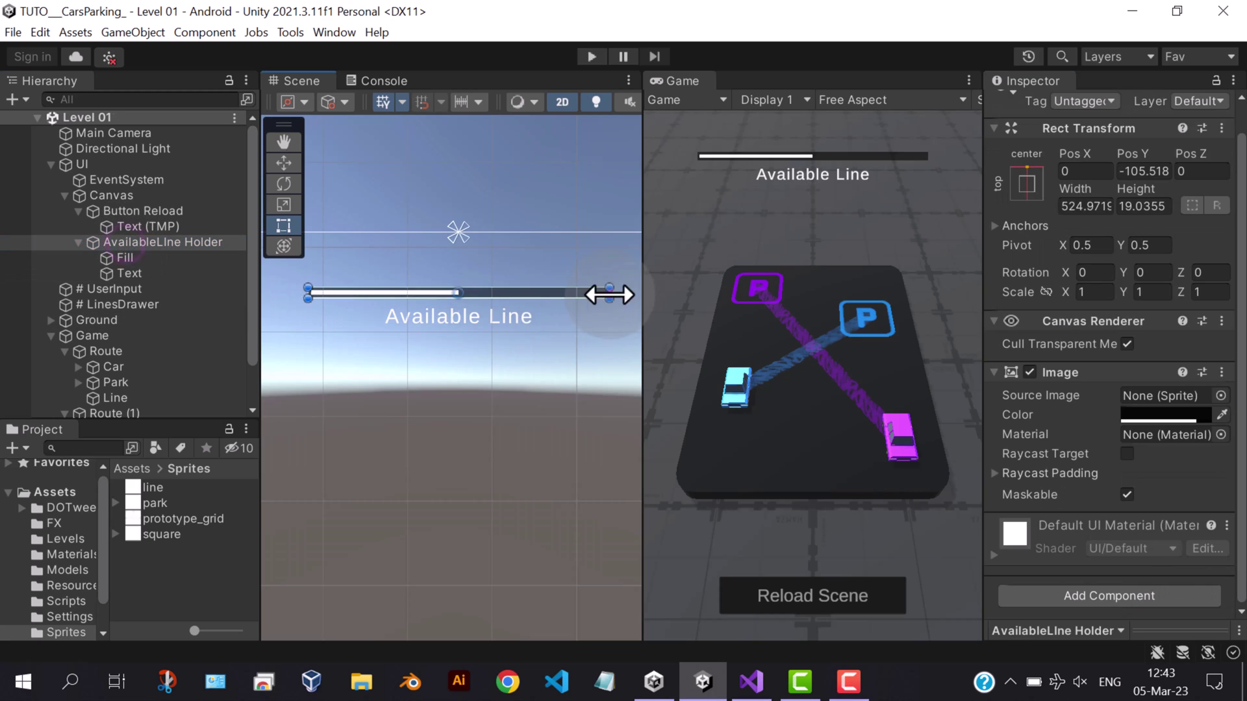
pyautogui.click(512, 312)
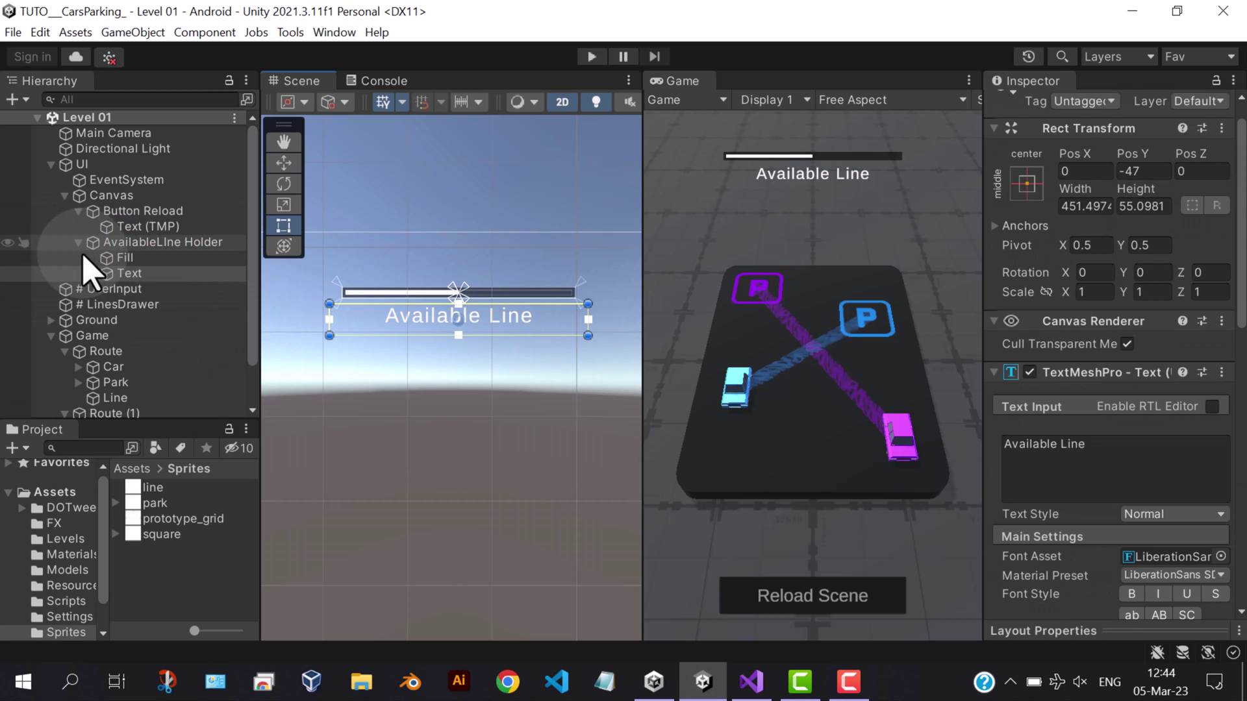
pyautogui.scroll(-2, 127, 312)
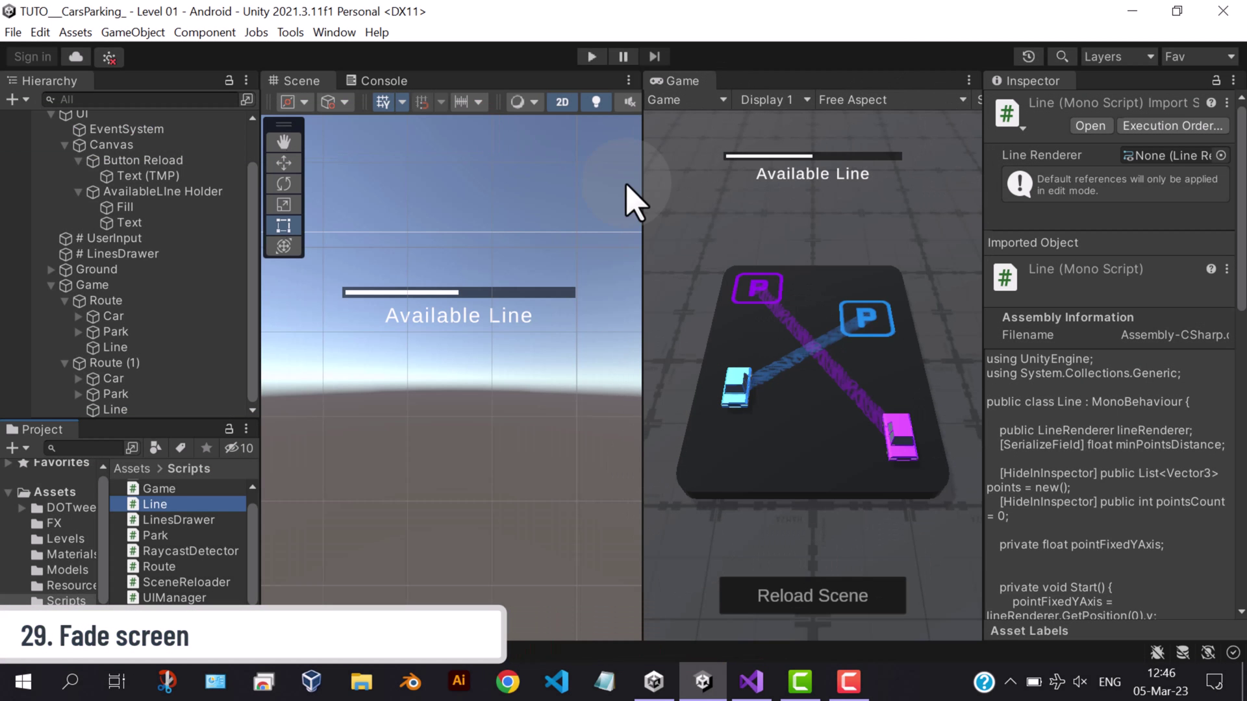
# Add an Image under Canvas with the stretch-stretch anchor preset to fill the canvas
pyautogui.click(109, 144)
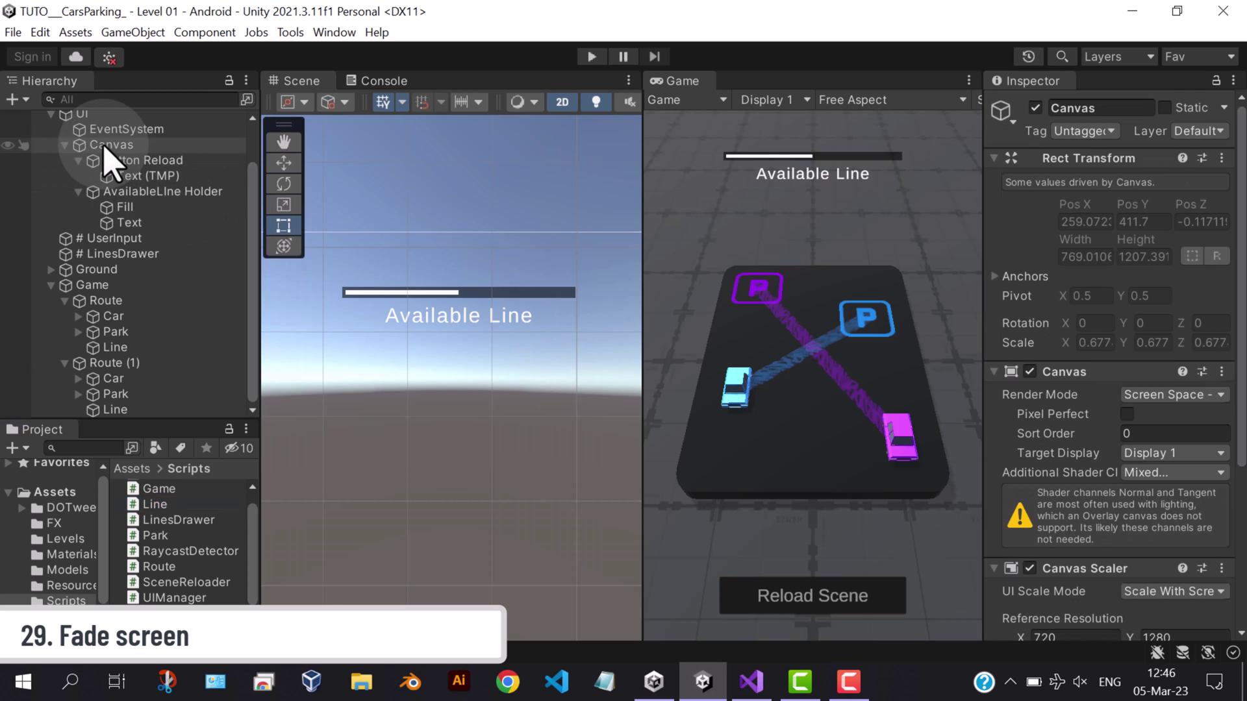
pyautogui.rightClick(109, 145)
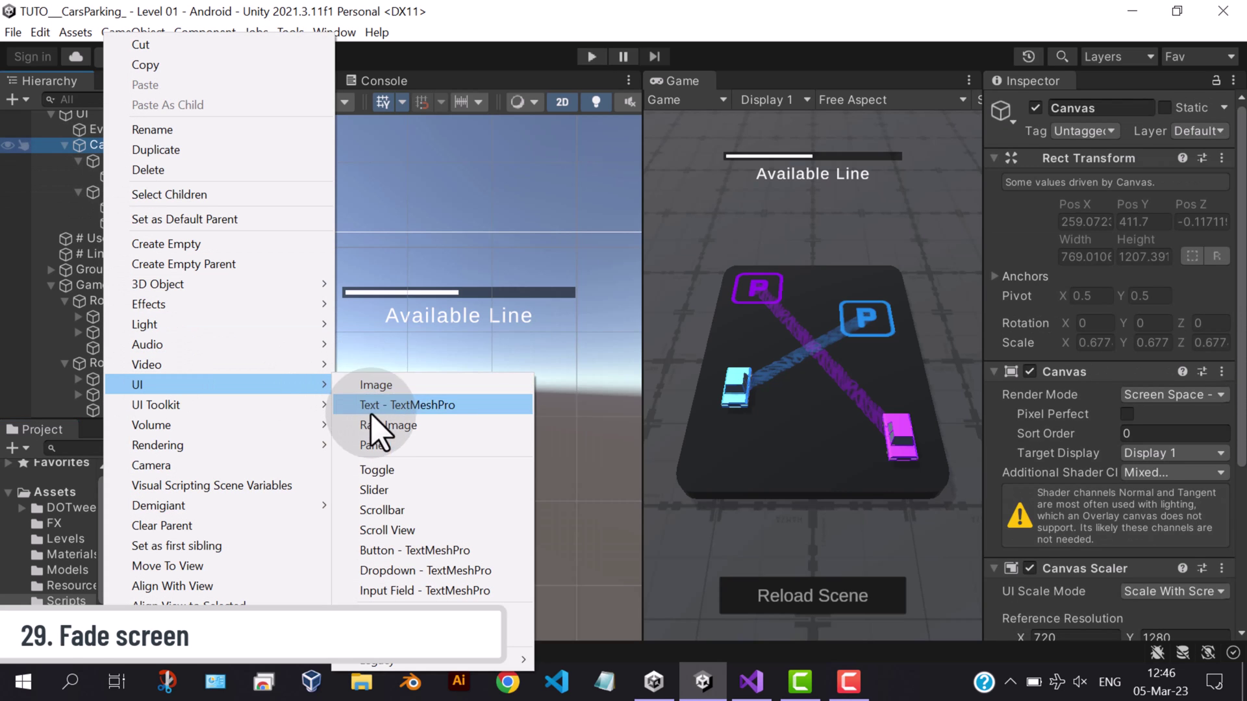
pyautogui.click(375, 384)
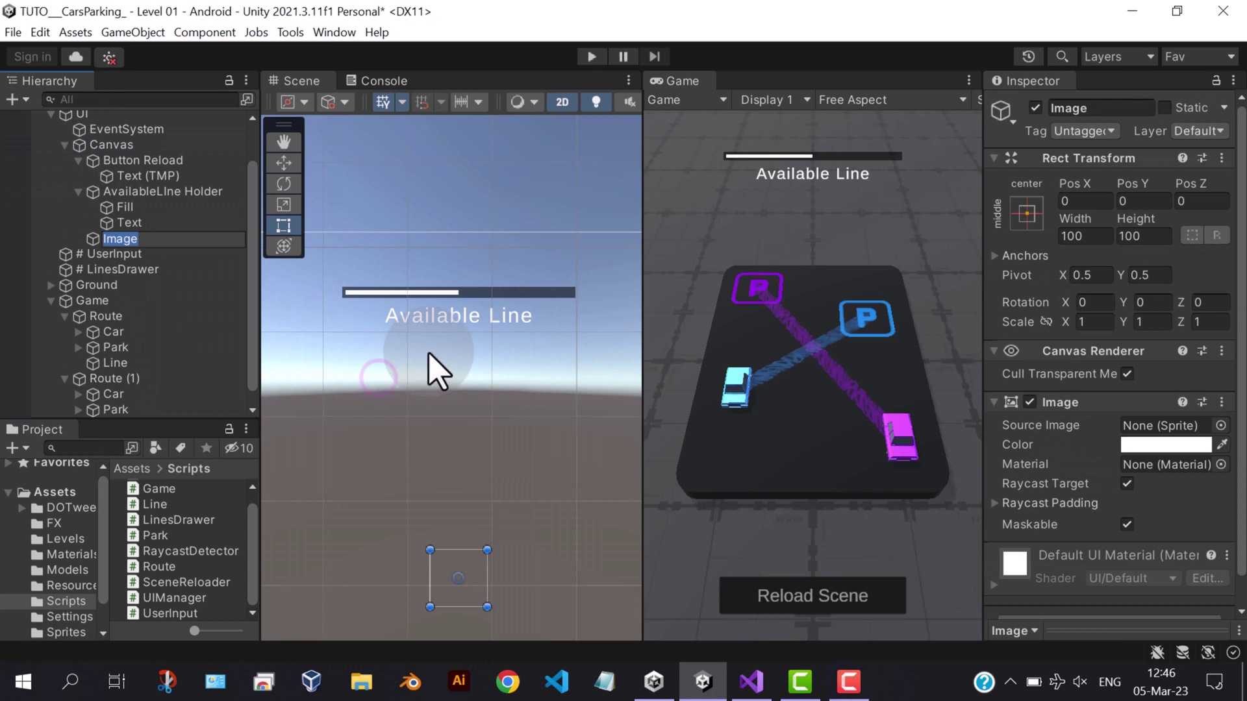
pyautogui.click(1027, 213)
pyautogui.keyDown('alt'); pyautogui.click(1224, 507); pyautogui.keyUp('alt')
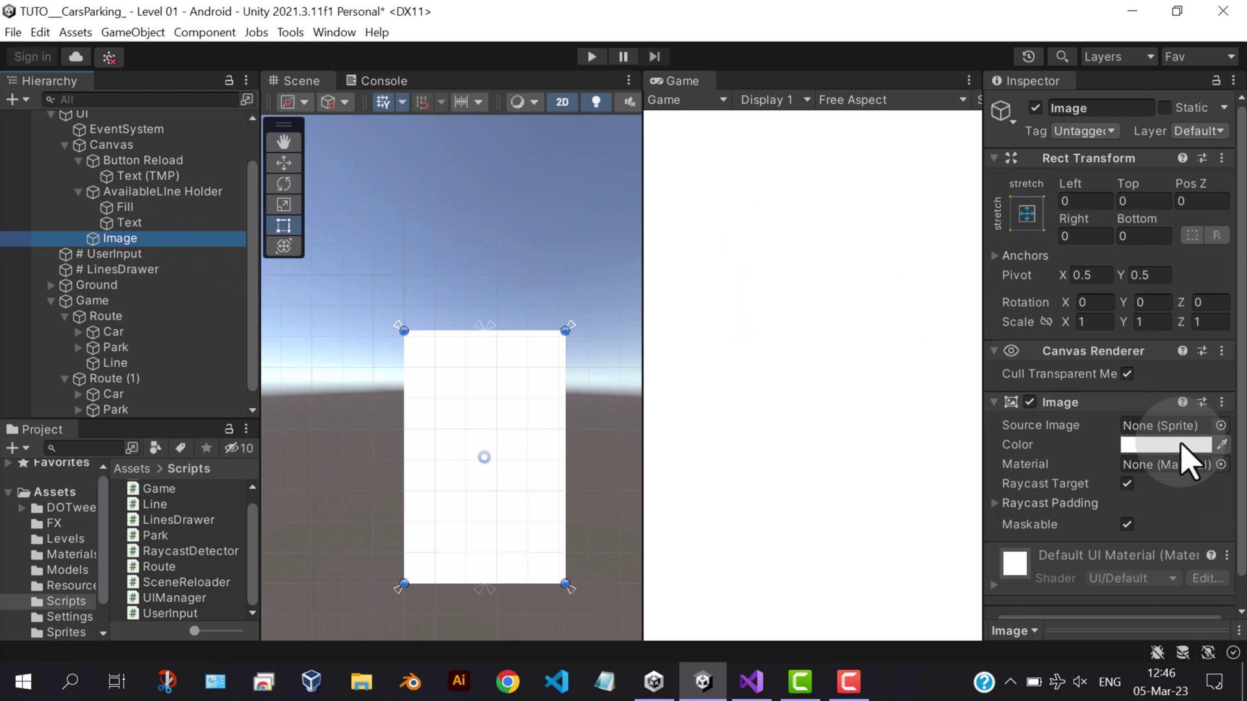
# Colour the full-screen image black with alpha 0
pyautogui.click(1082, 443)
pyautogui.click(1077, 399)
pyautogui.moveTo(1174, 572); pyautogui.dragTo(1036, 572)
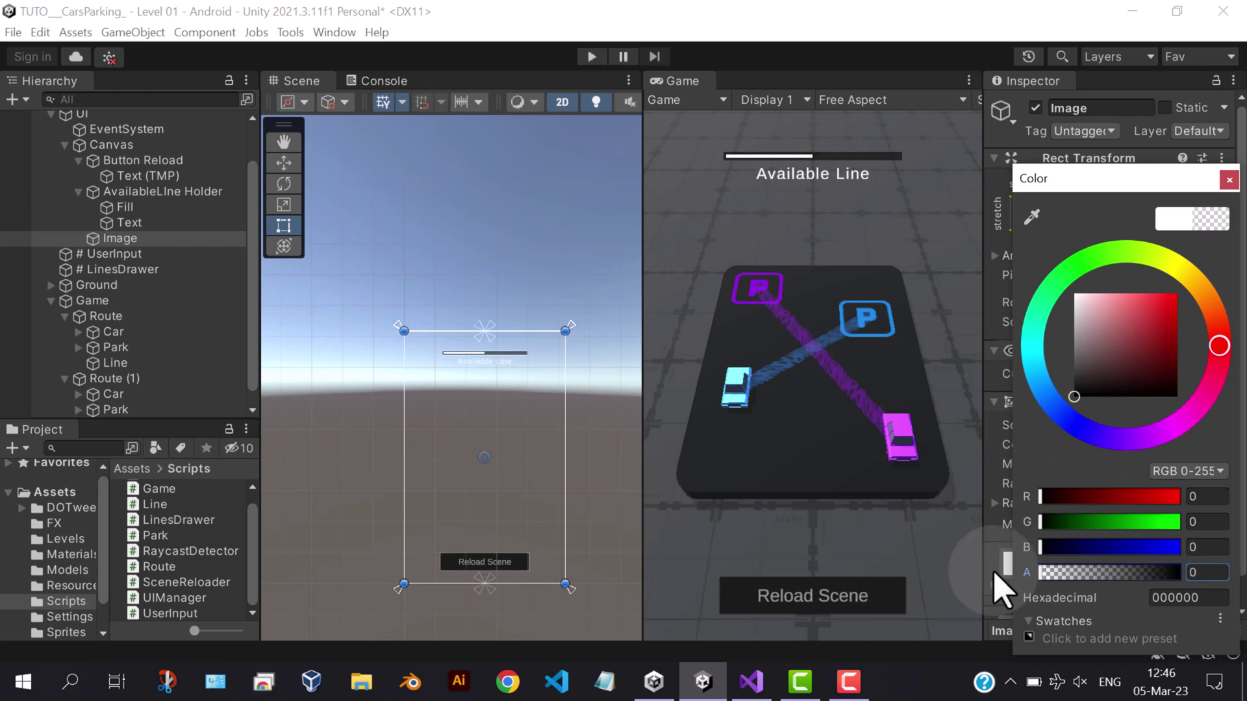
pyautogui.click(1229, 179)
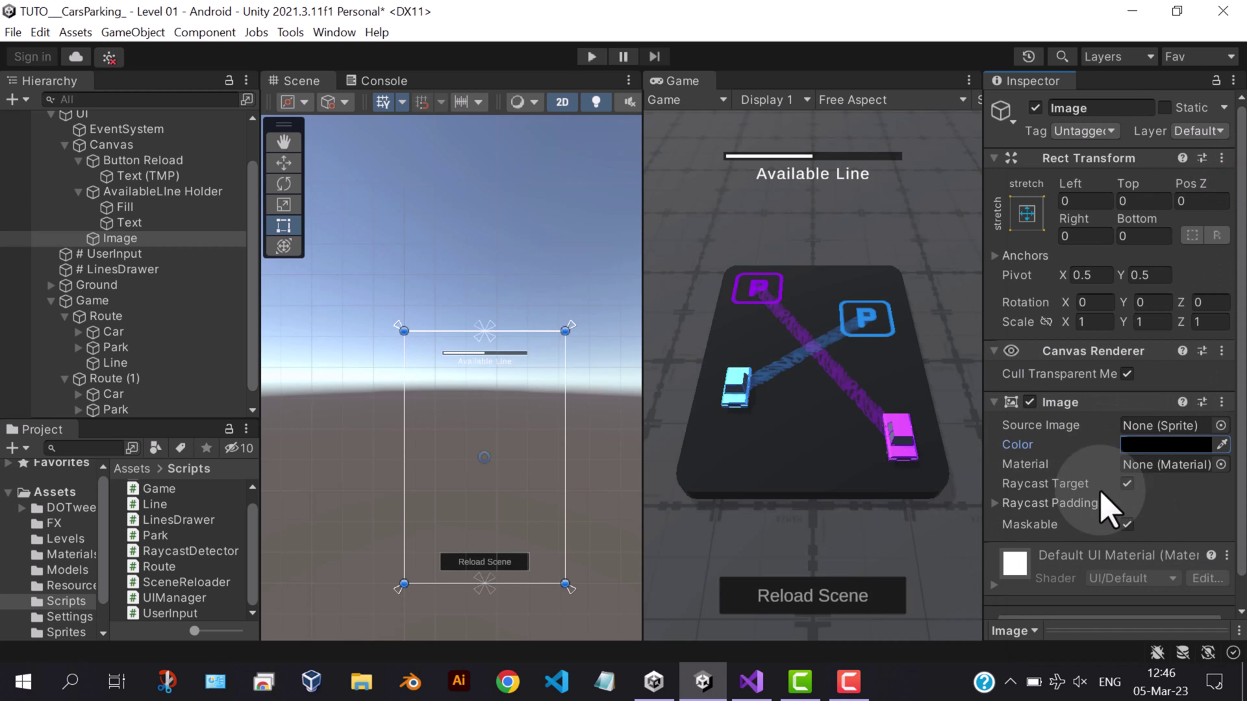